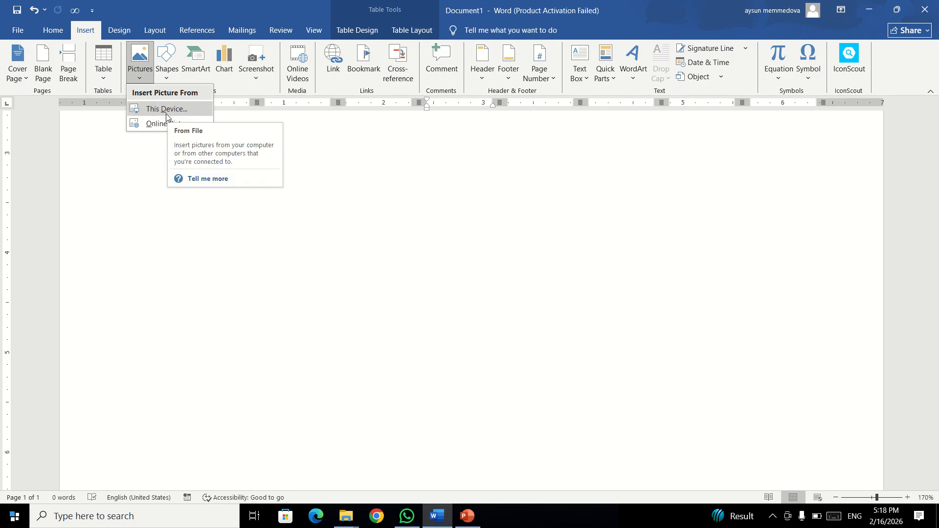
Start inserting a picture from this device and browse Pictures and New folder (2) on drive D for images
left_click(166, 113)
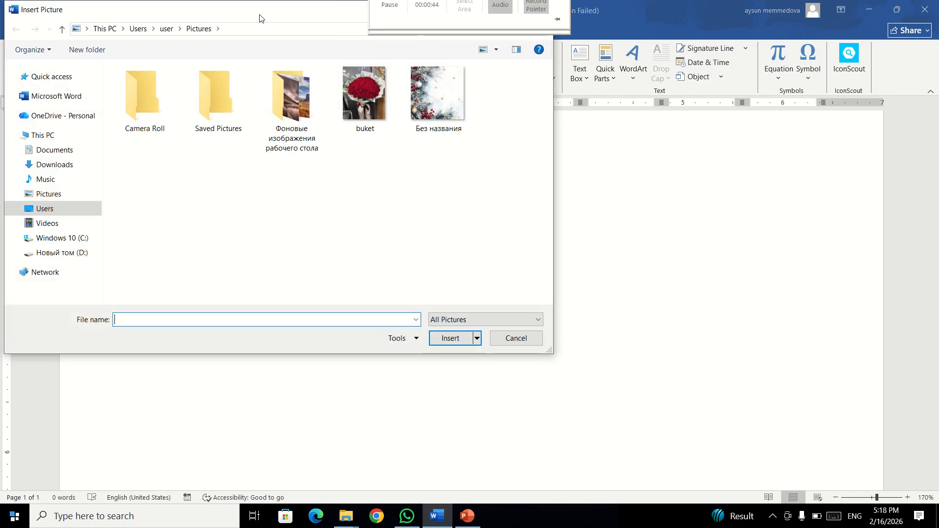
left_click_drag(256, 18, 472, 79)
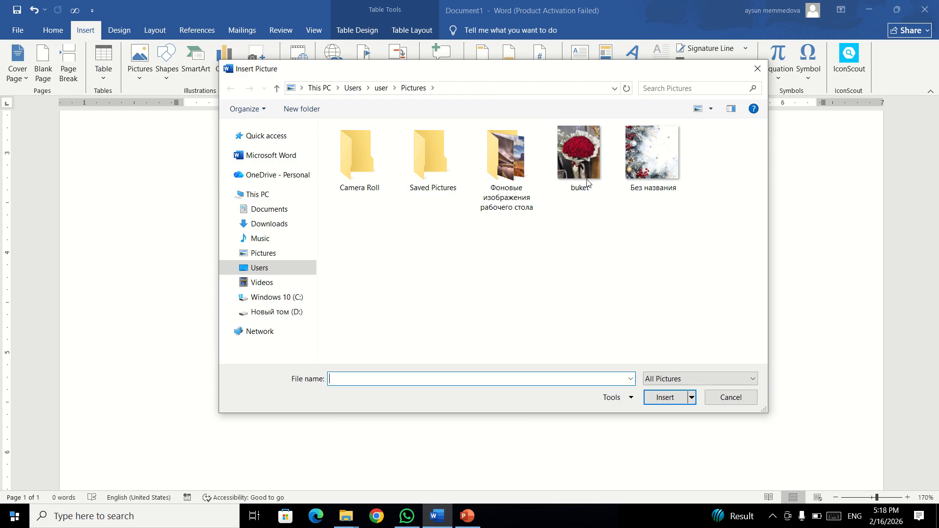
left_click(568, 161)
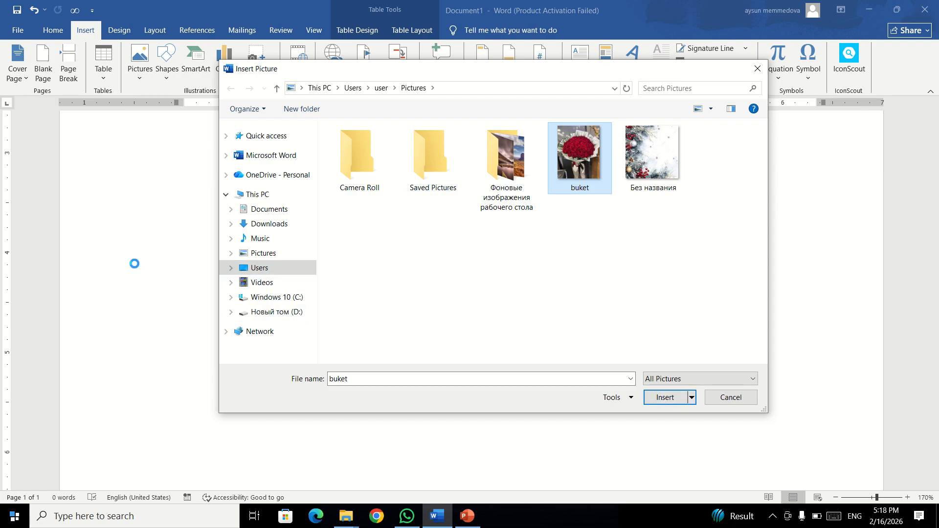
left_click(267, 257)
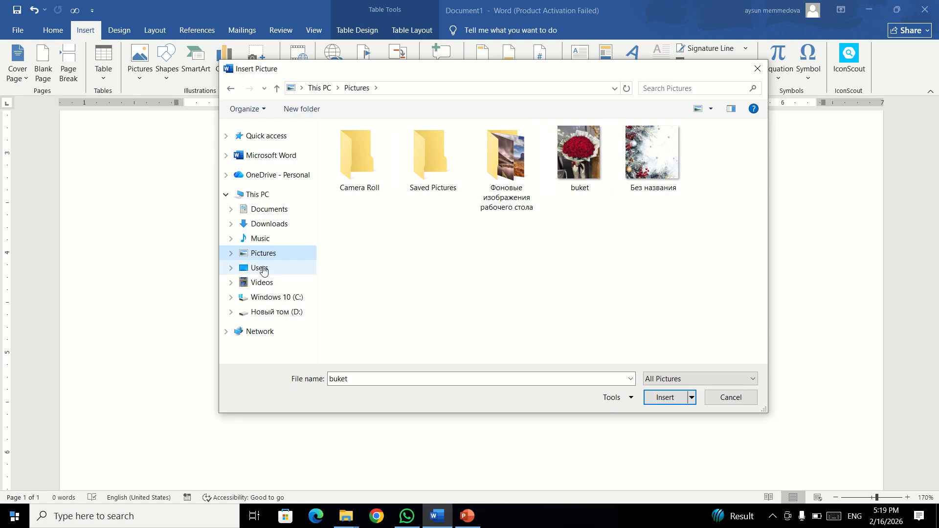
left_click(257, 316)
double_click(366, 185)
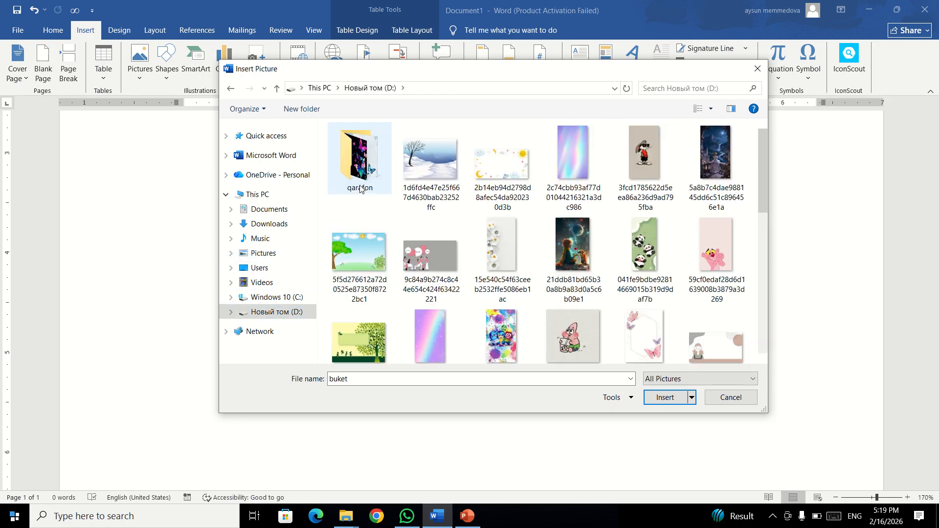
scroll(555, 212, "down", 3)
scroll(556, 212, "down", 2)
scroll(444, 263, "up", 6)
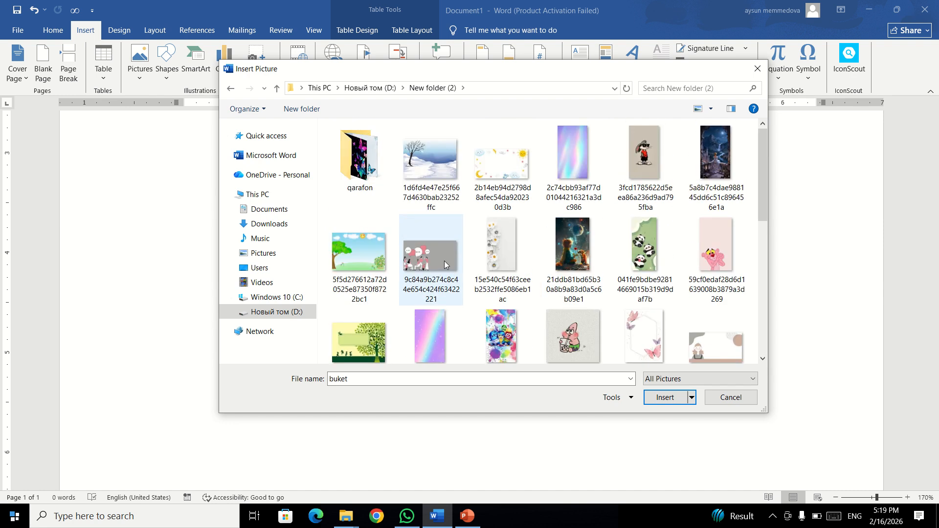
Try inserting the buket picture from the Pictures folder into the table cell, and undo the insertion
left_click(264, 257)
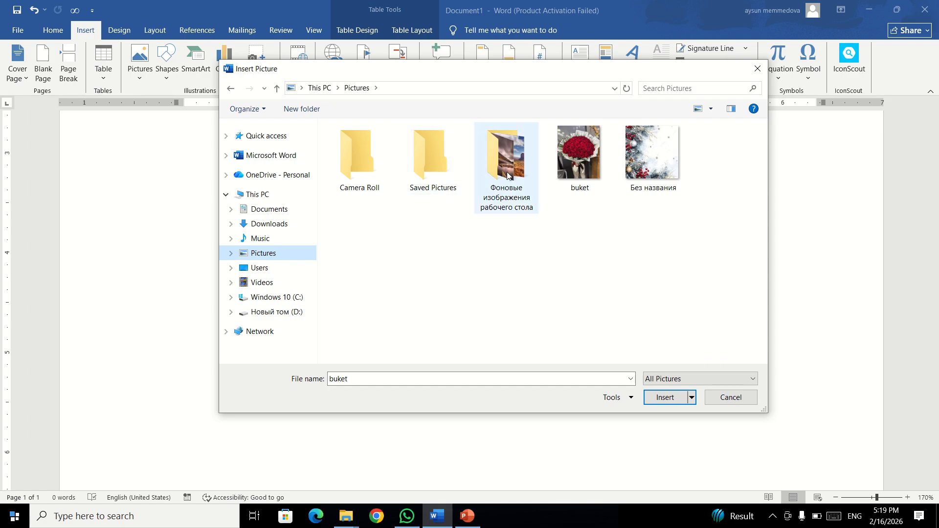
left_click(583, 177)
left_click(672, 401)
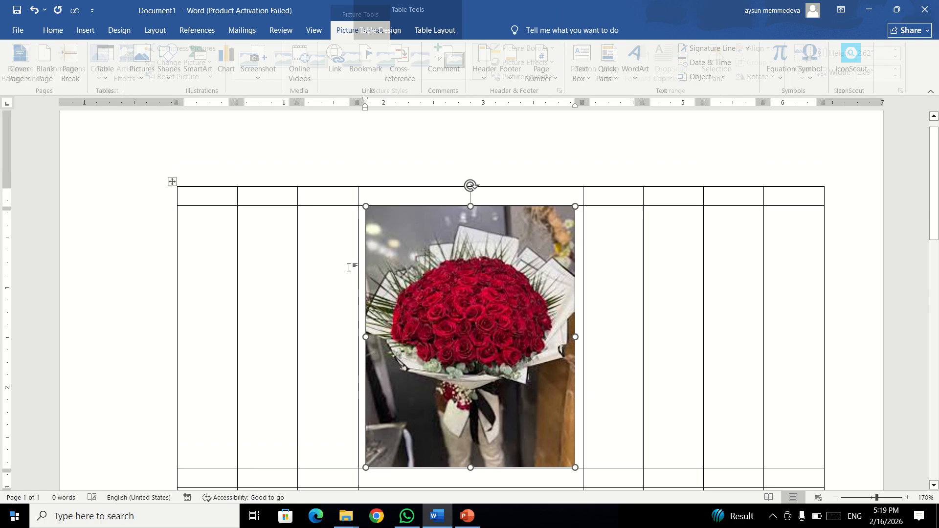
key("ctrl+z")
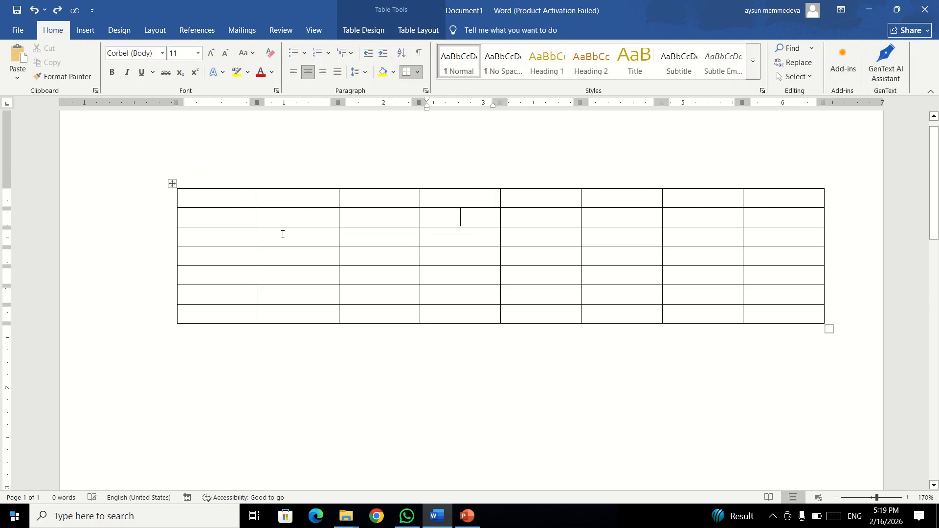
Delete the entire empty table from the document
right_click(257, 201)
left_click(441, 168)
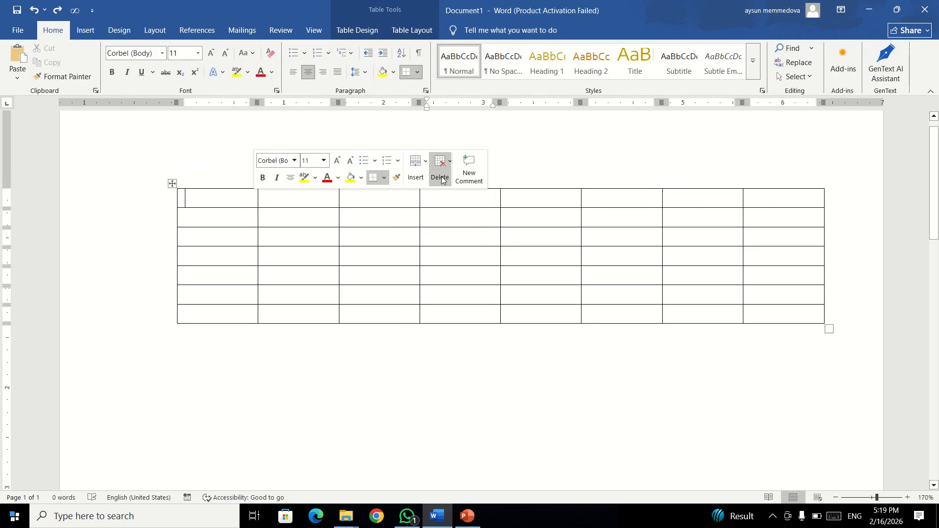
left_click(469, 241)
Insert the buket picture from this device's Pictures folder into the blank document and deselect it
left_click(85, 30)
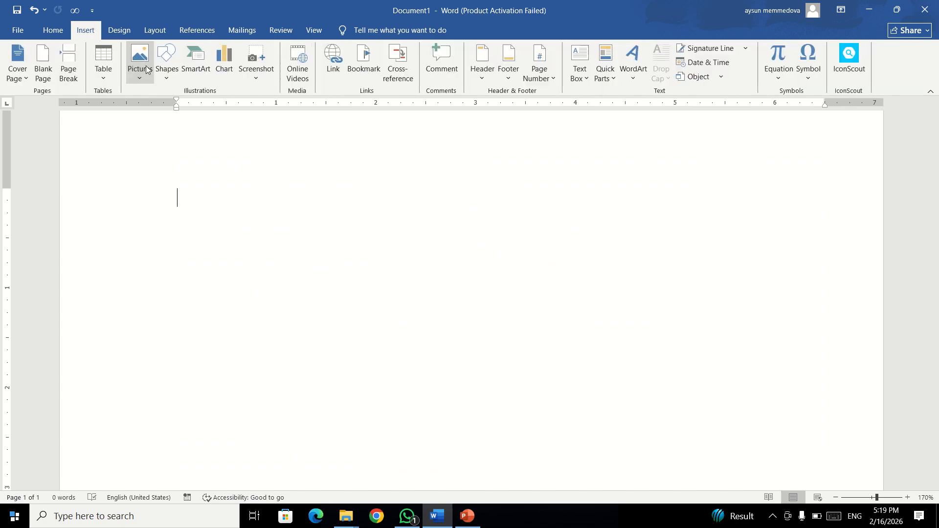
left_click(140, 61)
left_click(171, 111)
left_click(572, 149)
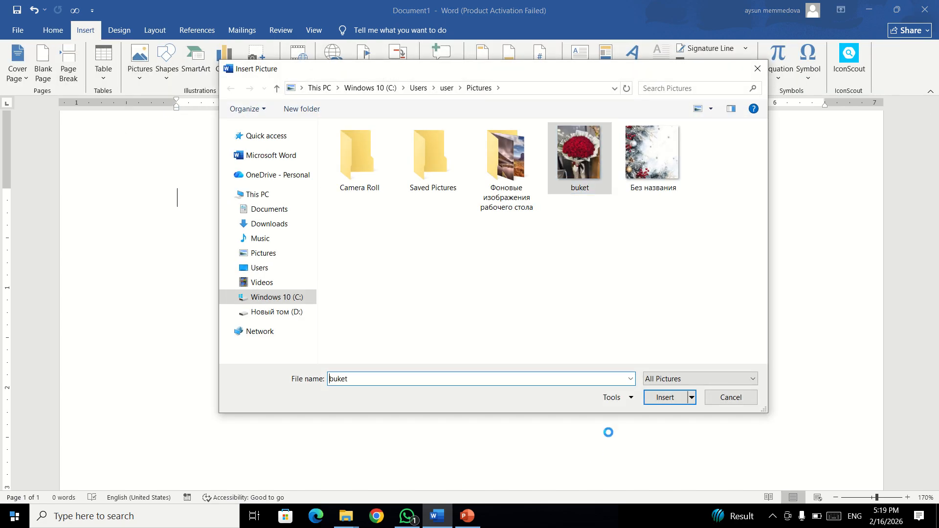
left_click(664, 395)
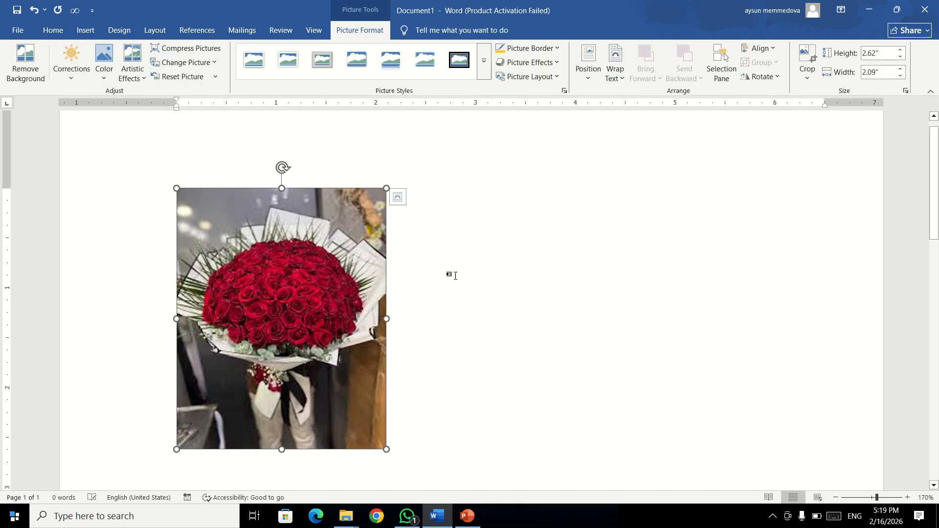
left_click(458, 277)
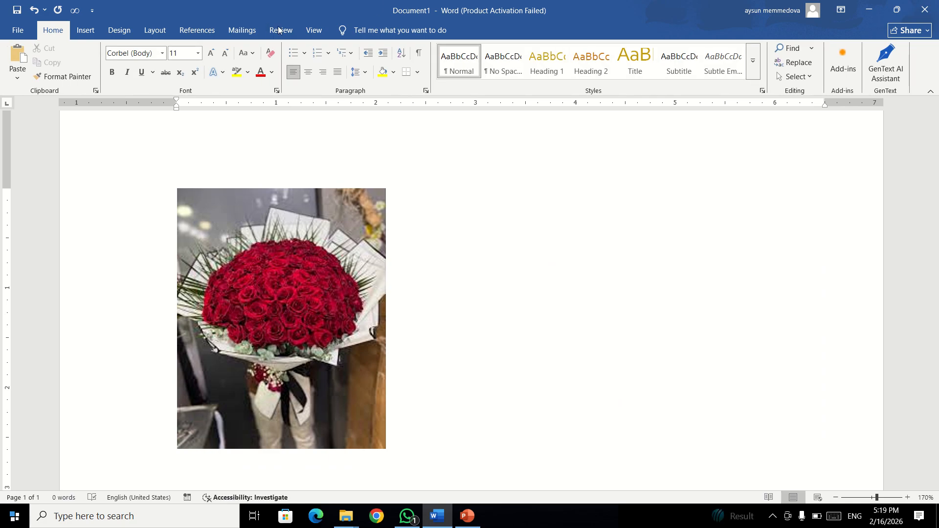
Add an empty line below the bouquet picture for the next insertion
left_click(356, 219)
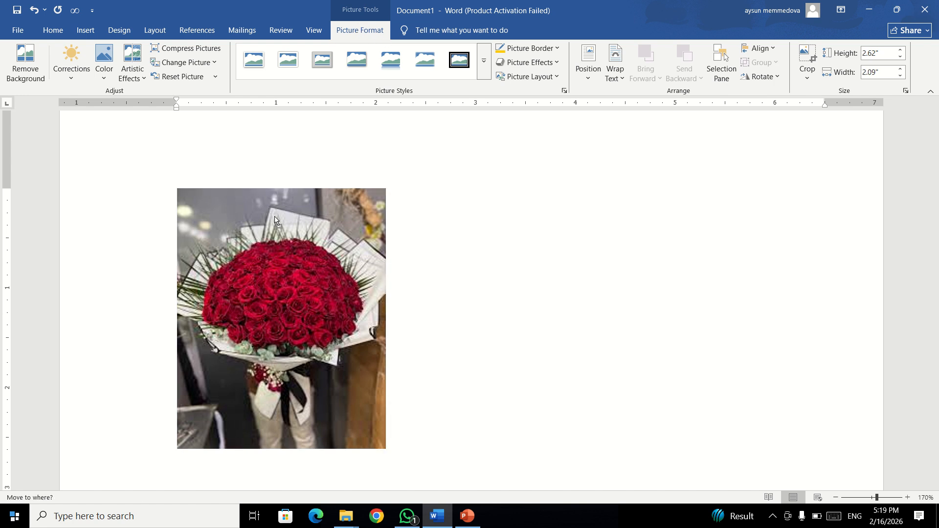
left_click(609, 360)
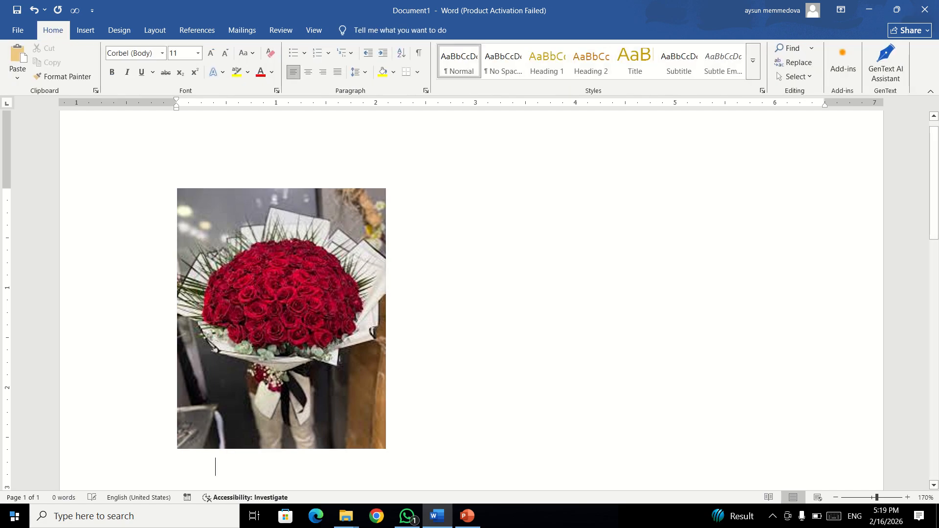
key("Return")
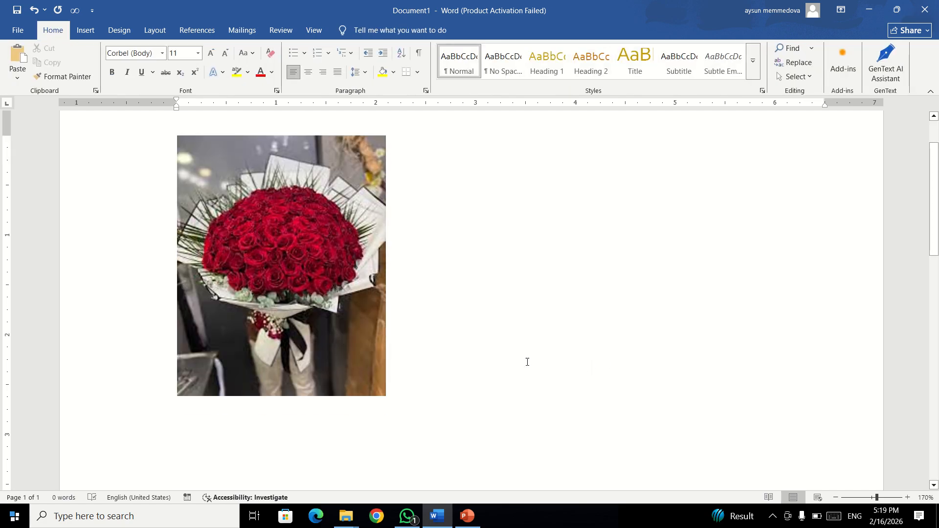
Open the Bing Image Search for inserting an online picture below the bouquet
left_click(85, 30)
left_click(135, 81)
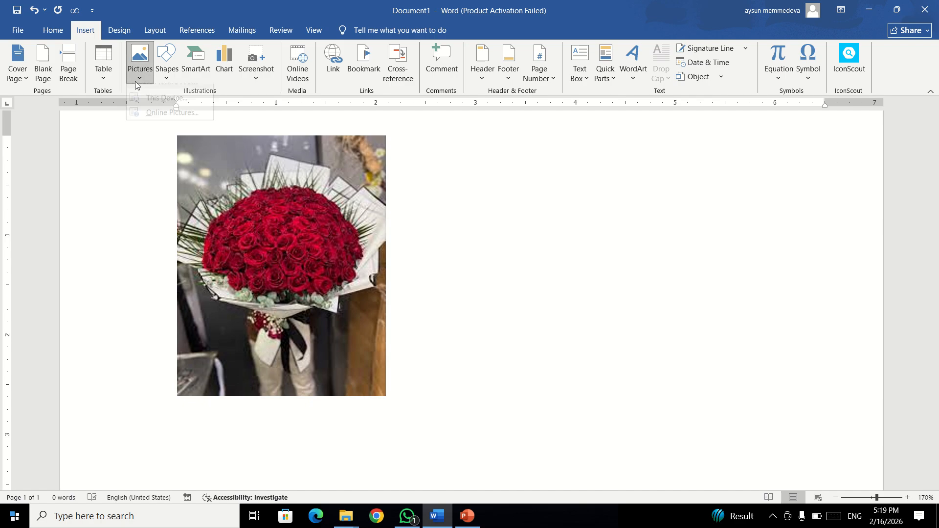
left_click(135, 79)
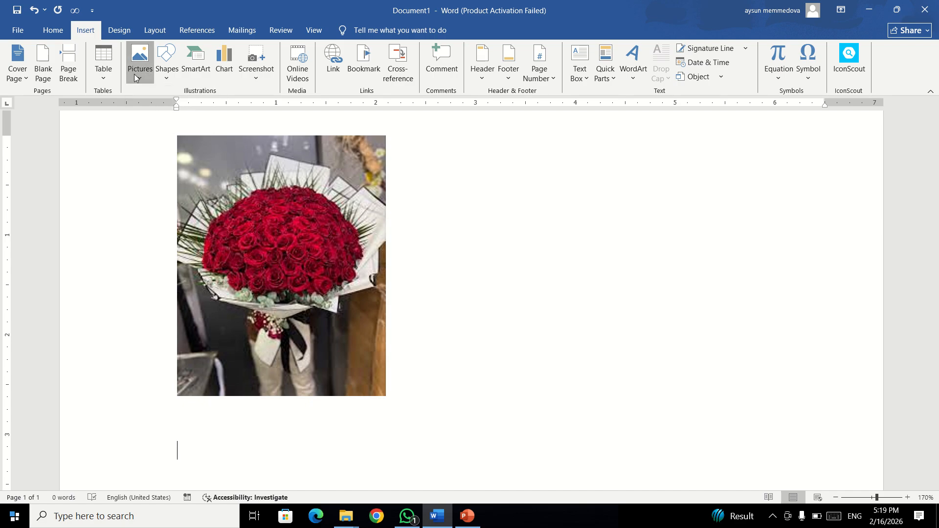
left_click(135, 79)
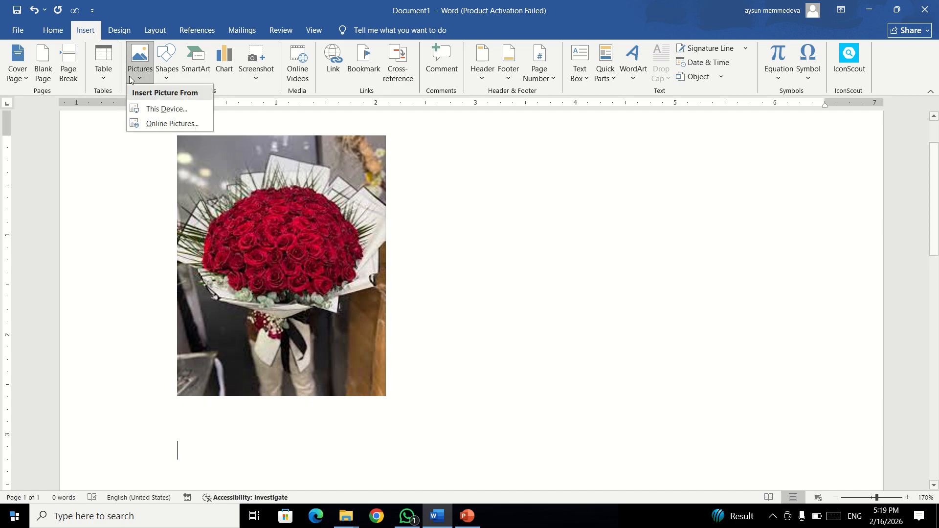
left_click(166, 125)
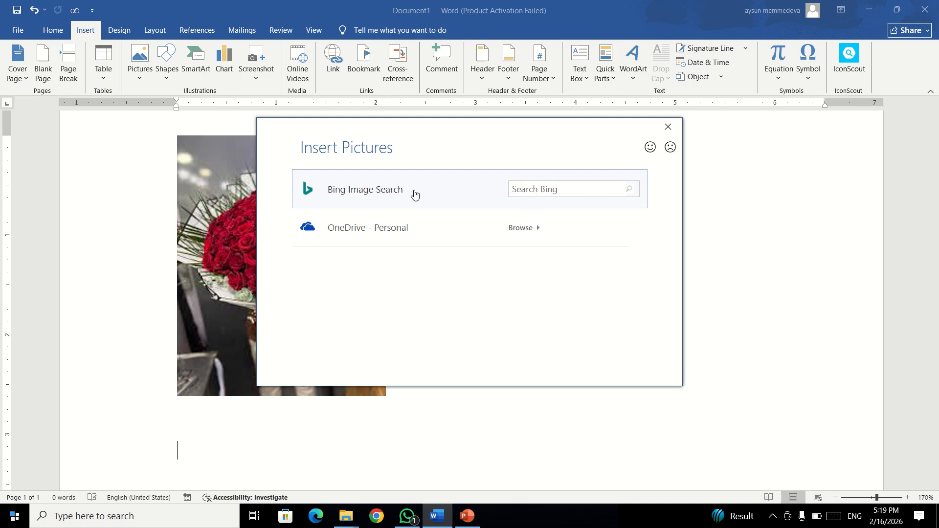
left_click(460, 197)
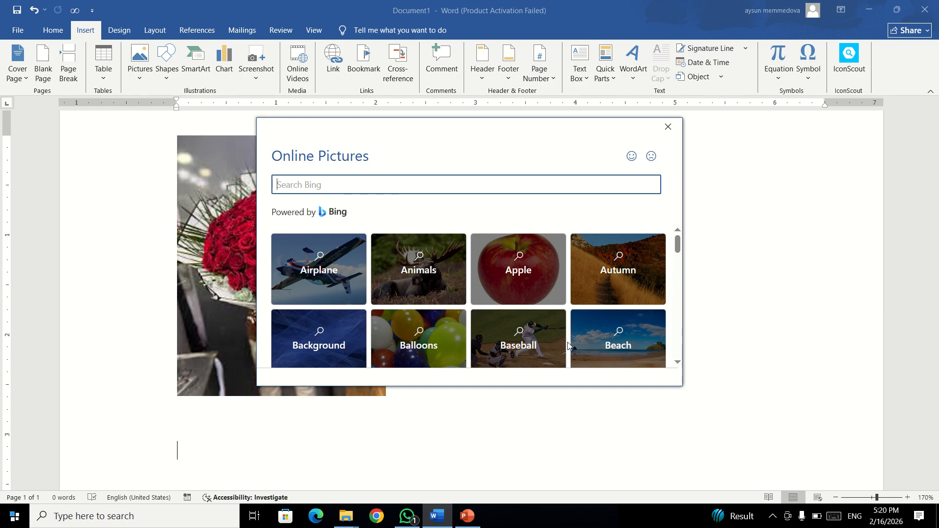
Glance through the online picture categories and search Bing for "car" images
scroll(440, 279, "down", 1)
scroll(441, 279, "down", 1)
scroll(402, 227, "up", 2)
left_click(298, 181)
type("car")
key("Return")
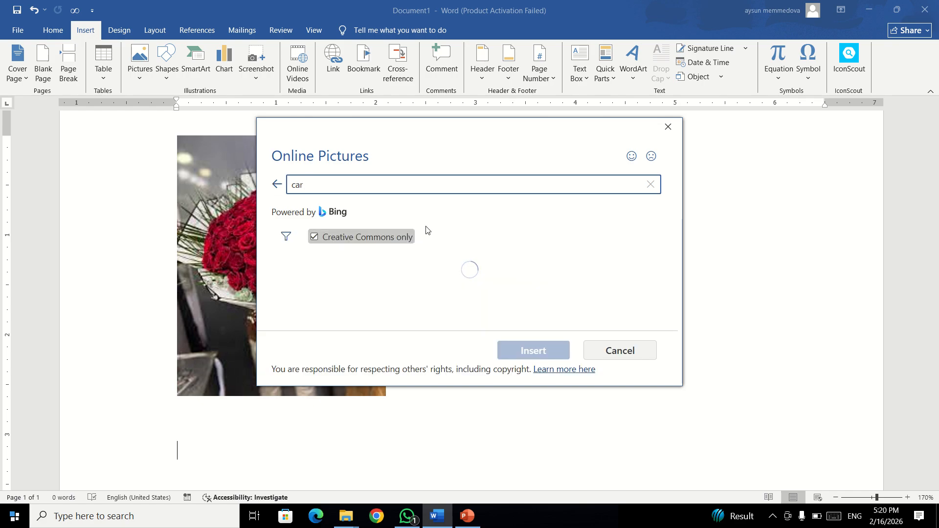
Look through the Creative Commons car results and enlarge the Online Pictures dialog to show more thumbnails
scroll(572, 264, "down", 5)
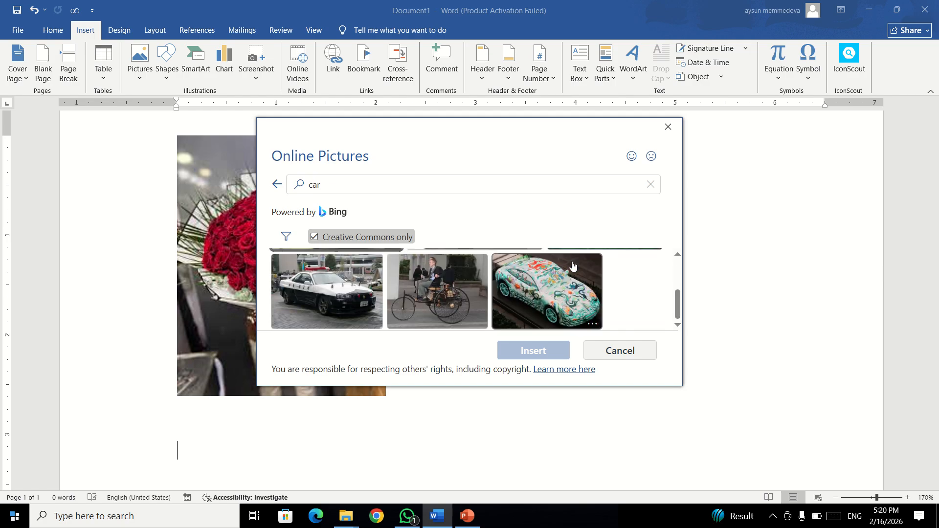
scroll(573, 274, "up", 5)
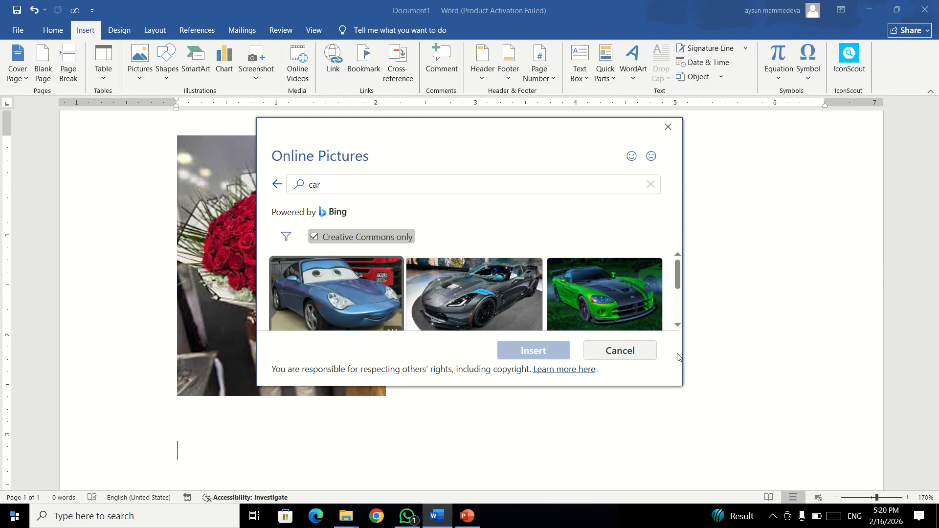
mouse_move(682, 388)
left_mouse_down()
mouse_move(729, 392)
mouse_move(835, 440)
mouse_move(834, 467)
left_mouse_up()
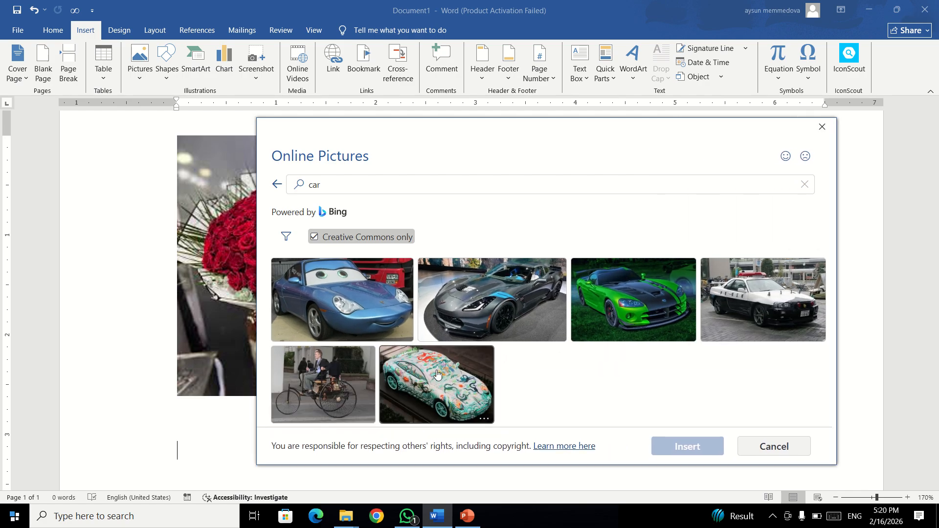
left_click(437, 374)
Turn off the Creative Commons only filter and browse the unrestricted car image results
left_click(315, 237)
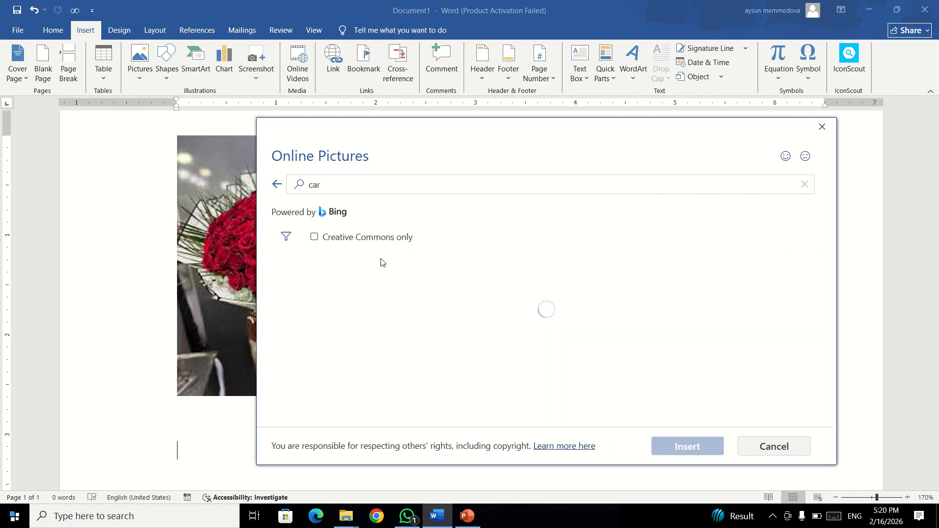
scroll(497, 306, "down", 10)
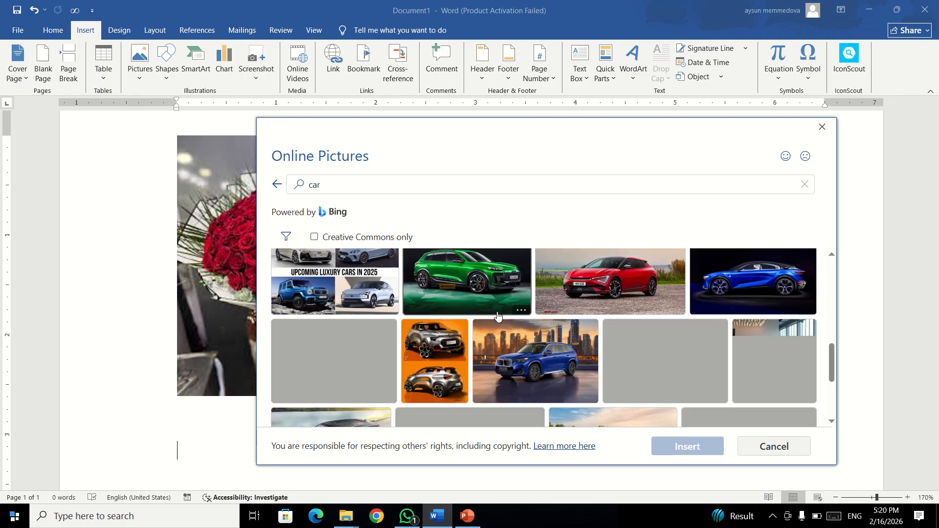
scroll(511, 339, "up", 10)
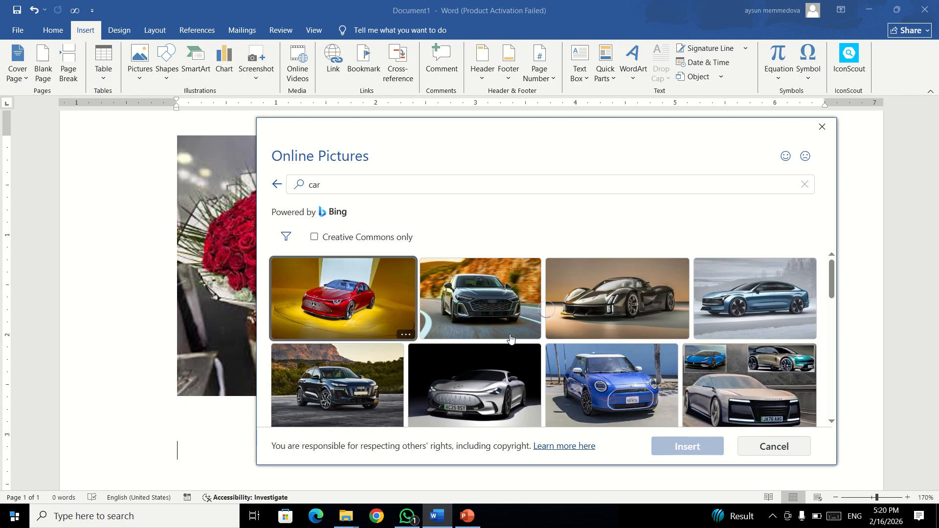
scroll(511, 339, "down", 6)
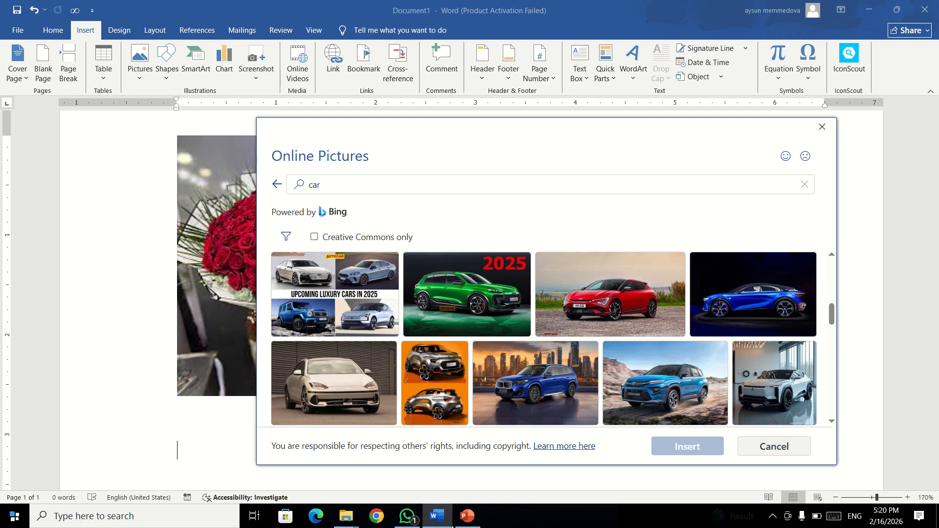
Switch to Google Chrome with the second user profile, search for "car", and browse the image results
left_click(367, 520)
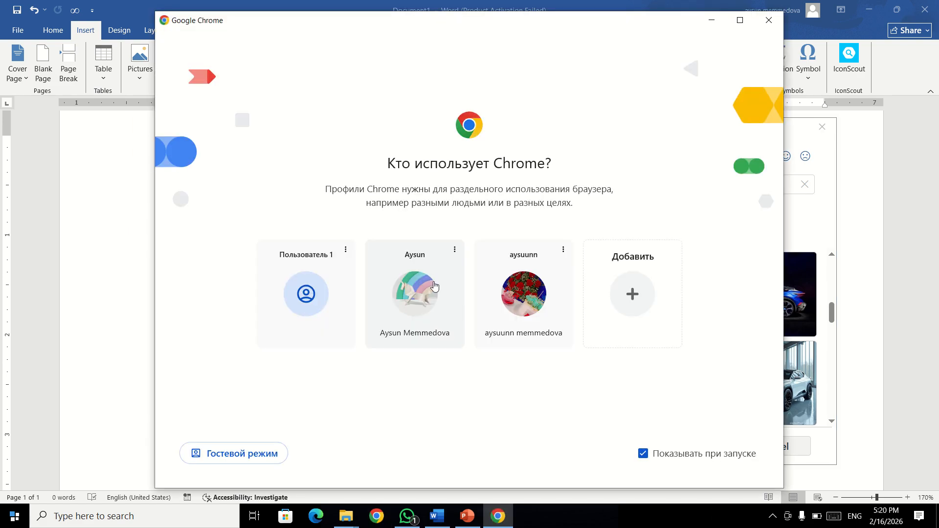
left_click(435, 296)
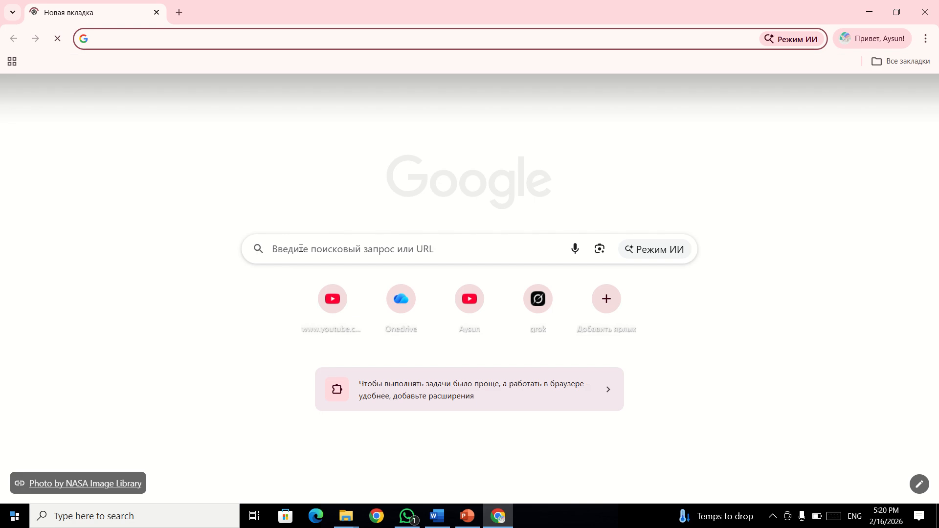
left_click(301, 248)
type("car")
key("Return")
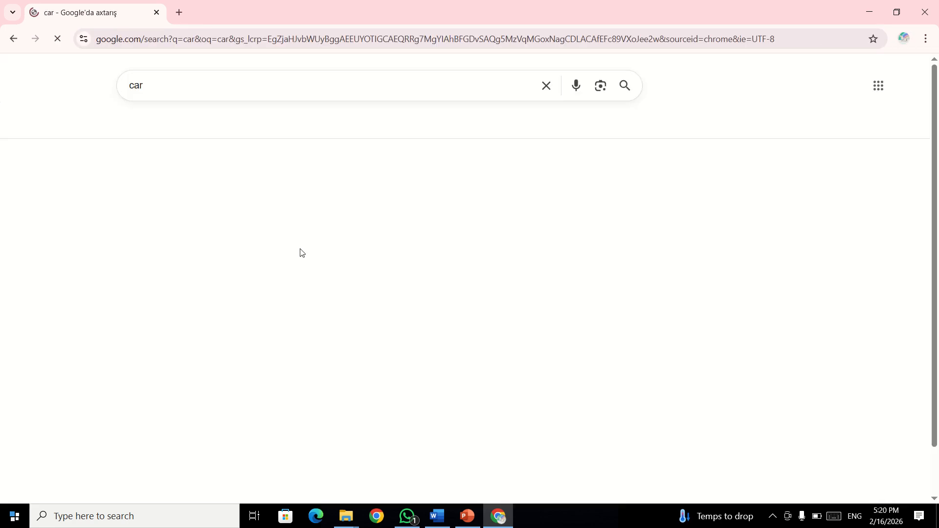
left_click(240, 127)
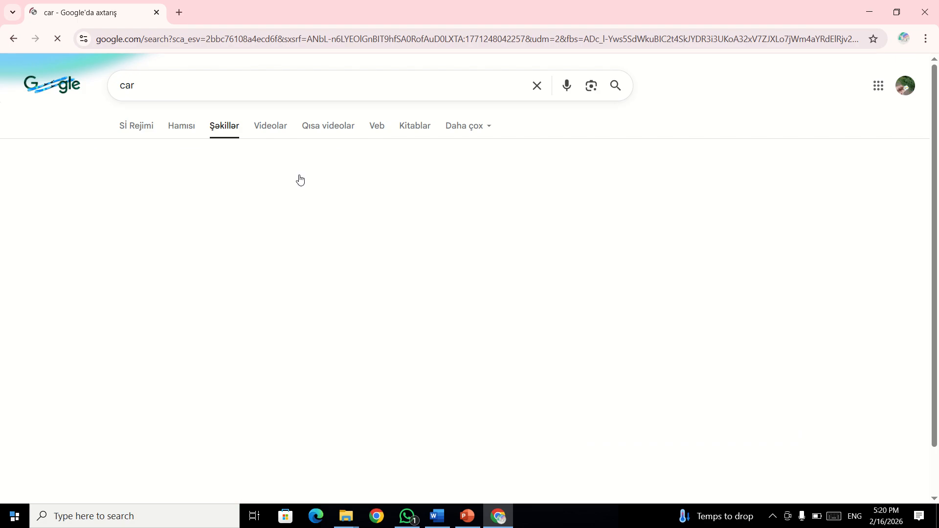
scroll(397, 276, "down", 20)
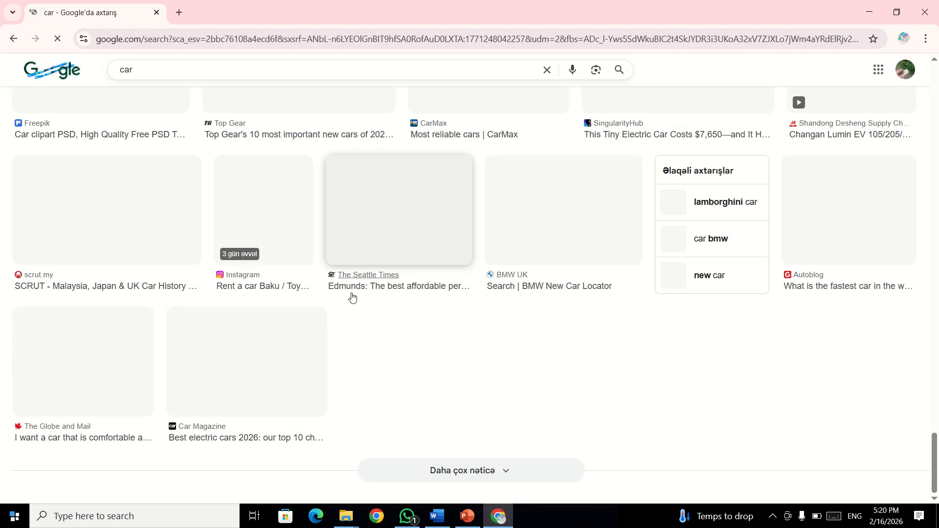
Switch to Word, insert the front-view silver sports car from the unrestricted Bing results, and delete it from the document
scroll(308, 395, "down", 4)
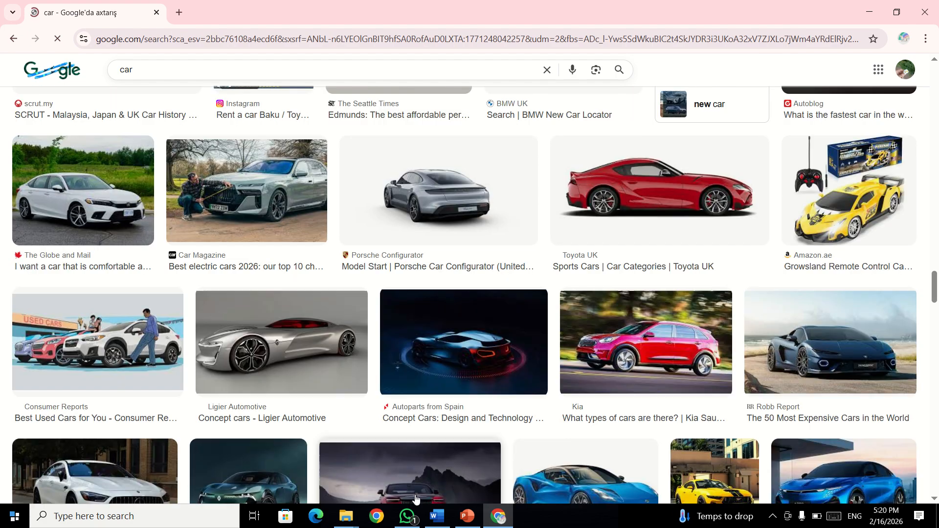
left_click(436, 512)
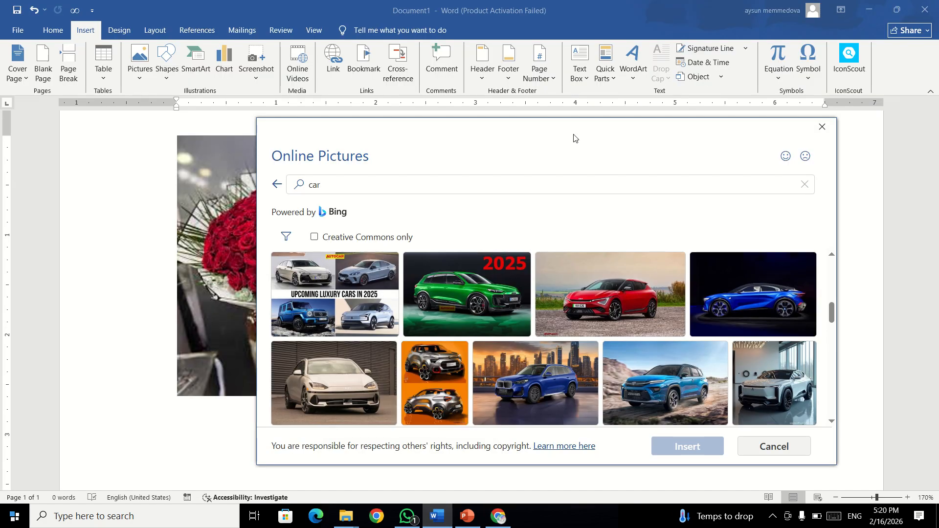
left_click_drag(499, 121, 472, 111)
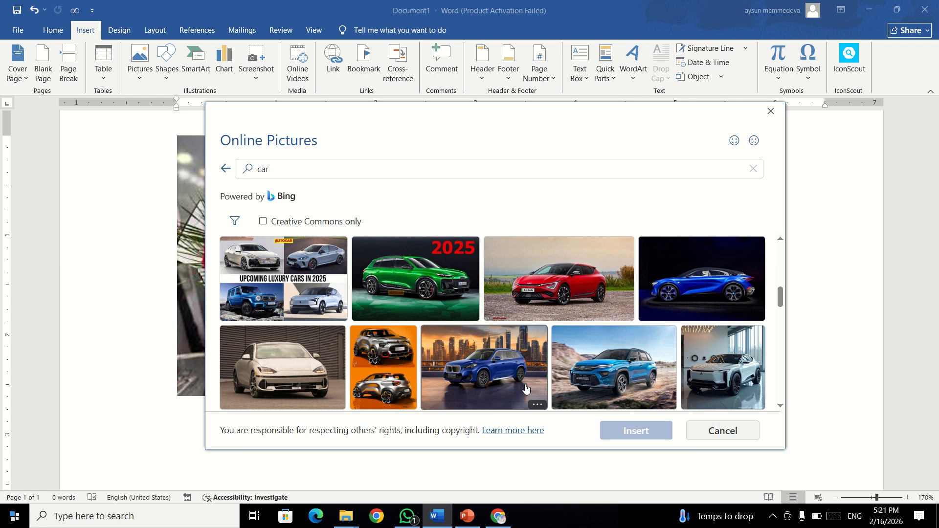
scroll(467, 331, "down", 10)
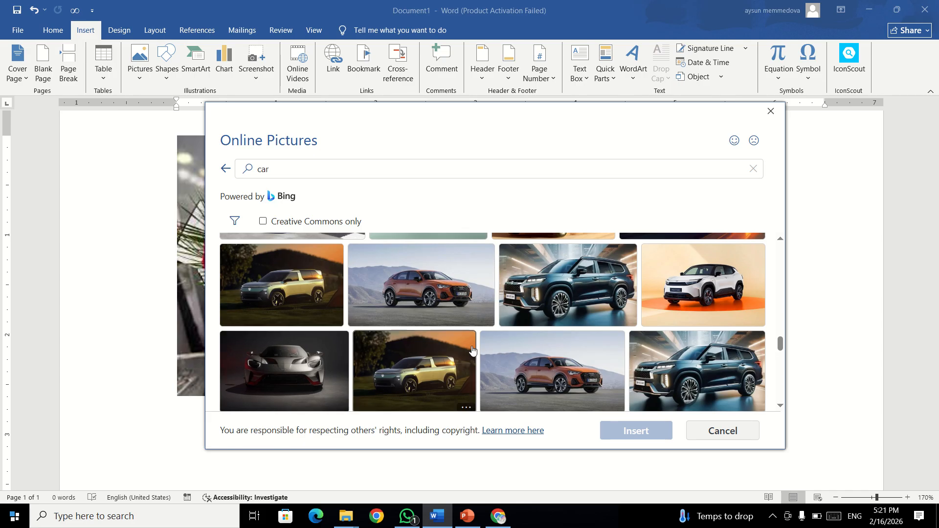
scroll(459, 337, "down", 1)
scroll(459, 335, "down", 2)
left_click(281, 278)
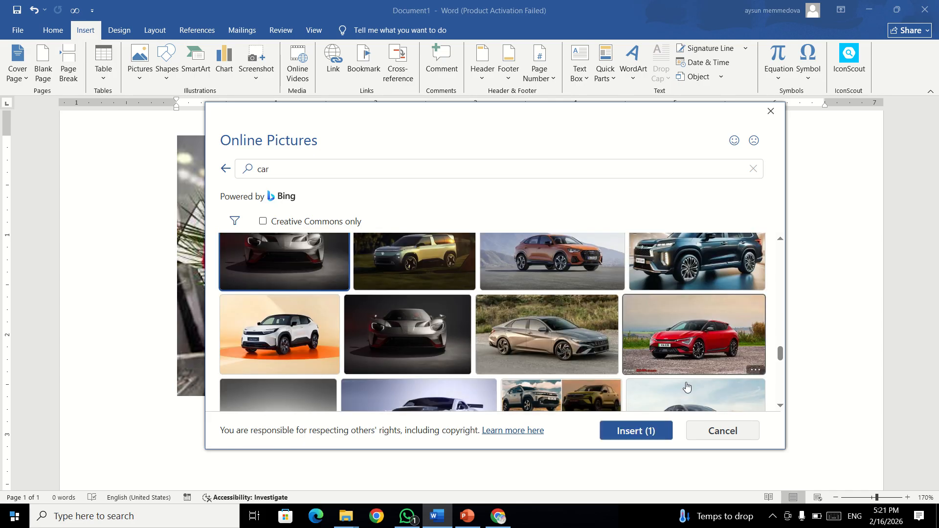
left_click(628, 432)
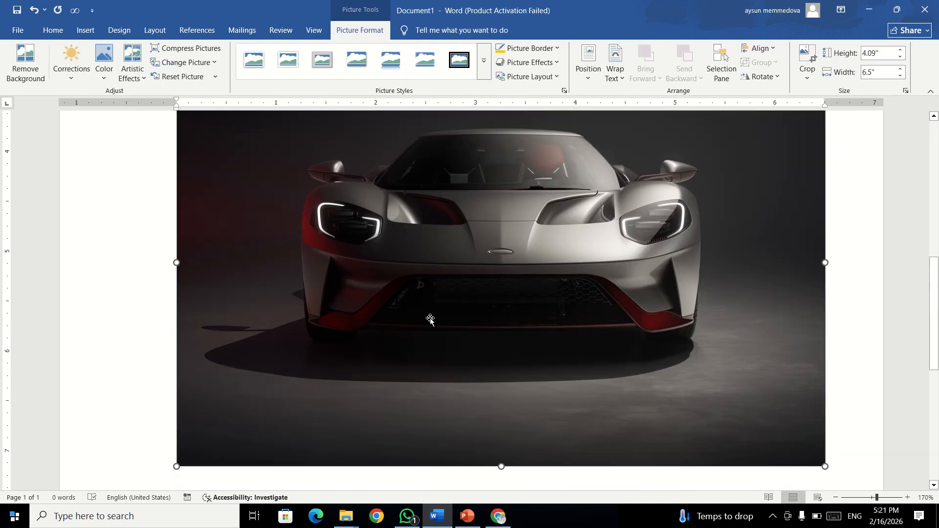
key("Delete")
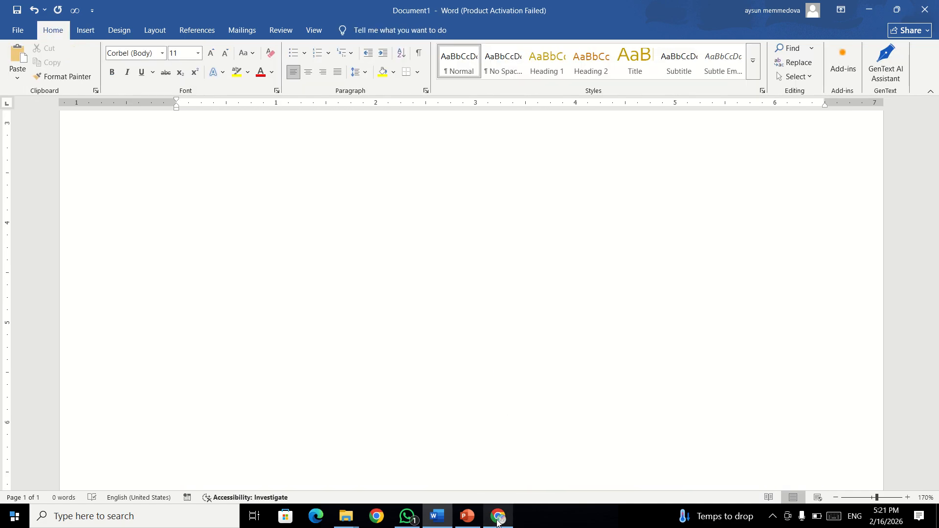
Switch to Chrome and open the save dialog for the dark concept car image from Autoparts from Spain
mouse_move(497, 523)
left_click(509, 482)
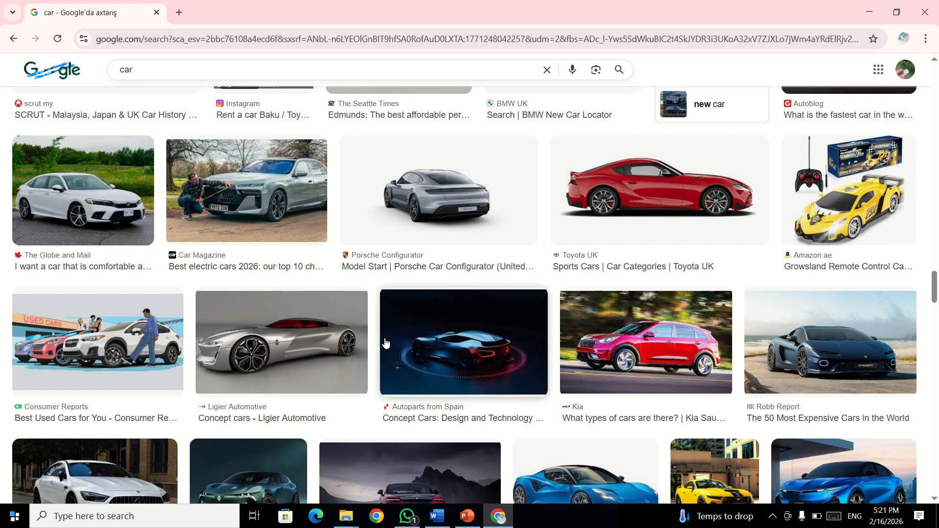
scroll(406, 313, "down", 1)
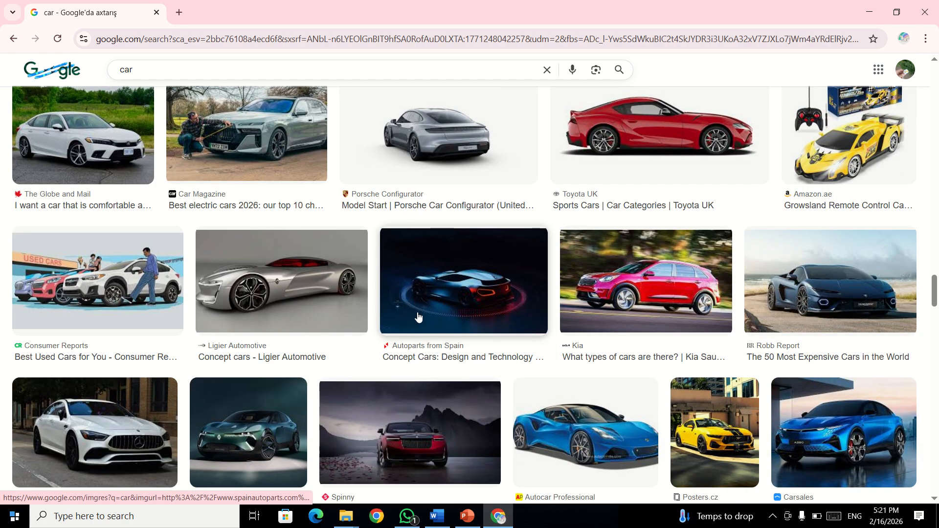
scroll(440, 303, "down", 1)
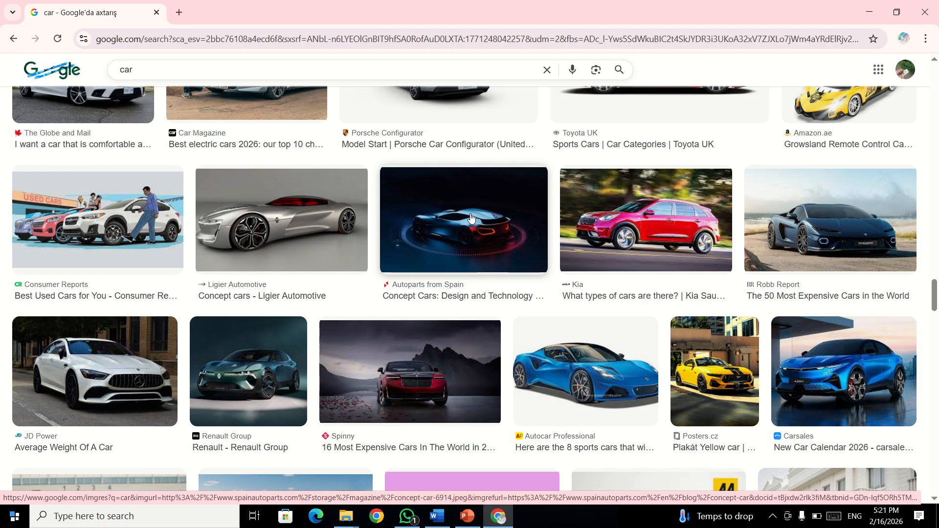
right_click(444, 207)
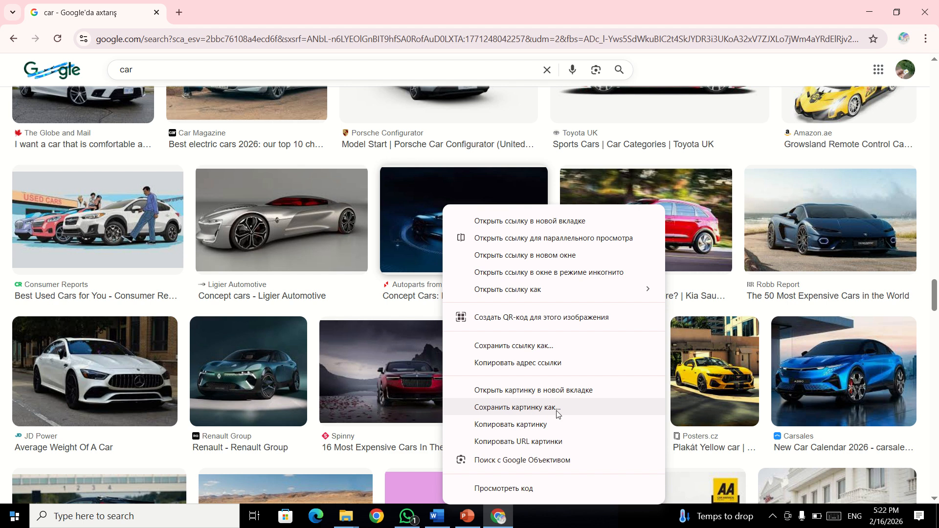
left_click(504, 409)
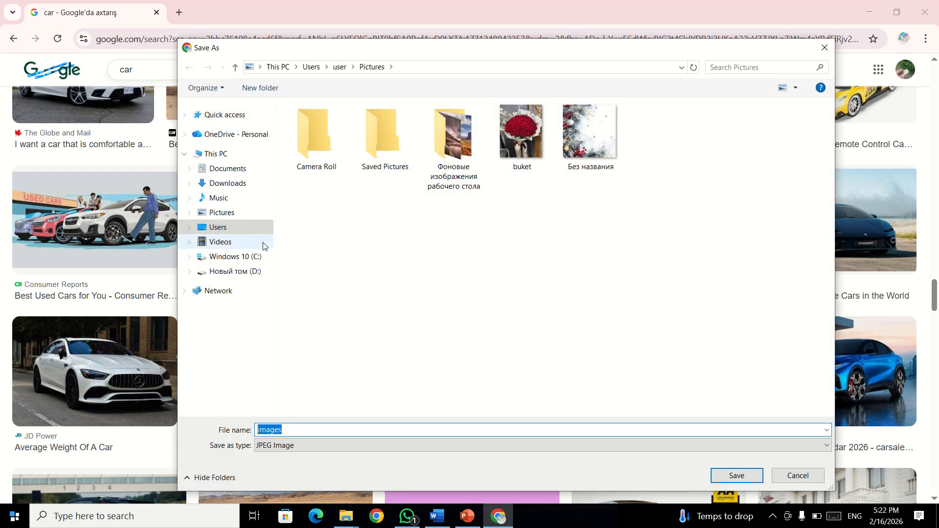
Save the image as carrr in New folder (2) on drive D
left_click(218, 227)
left_click(222, 212)
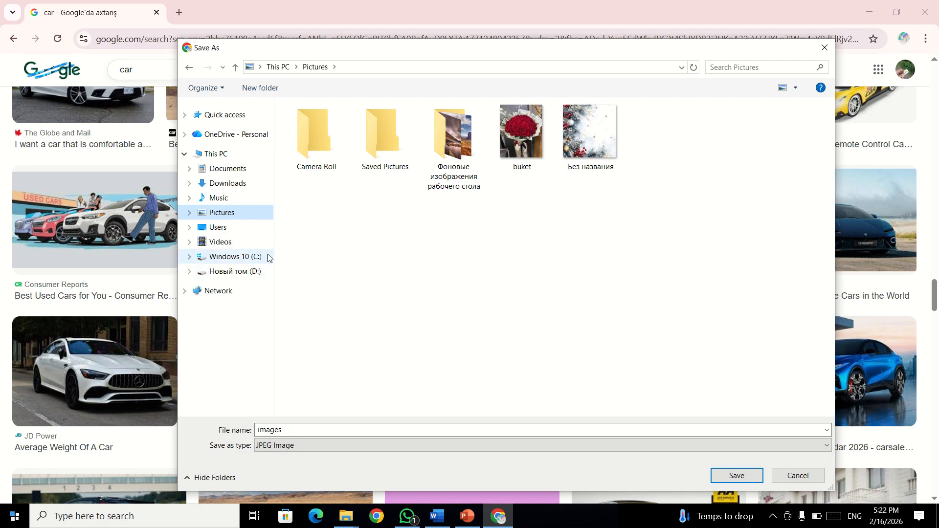
left_click(240, 271)
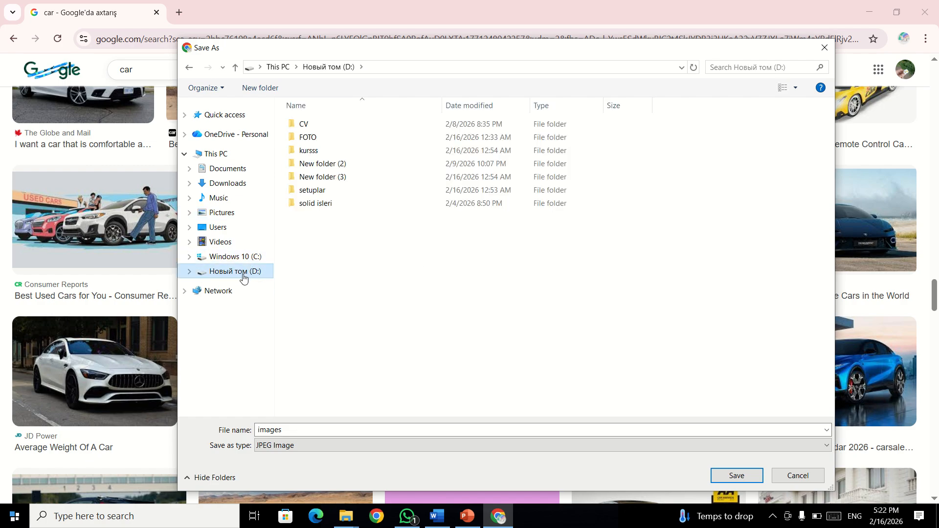
double_click(351, 164)
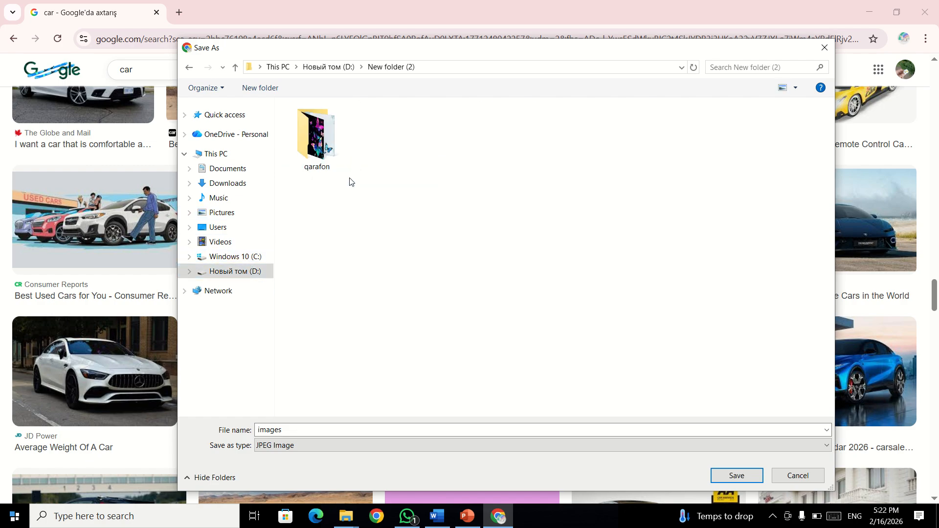
double_click(291, 430)
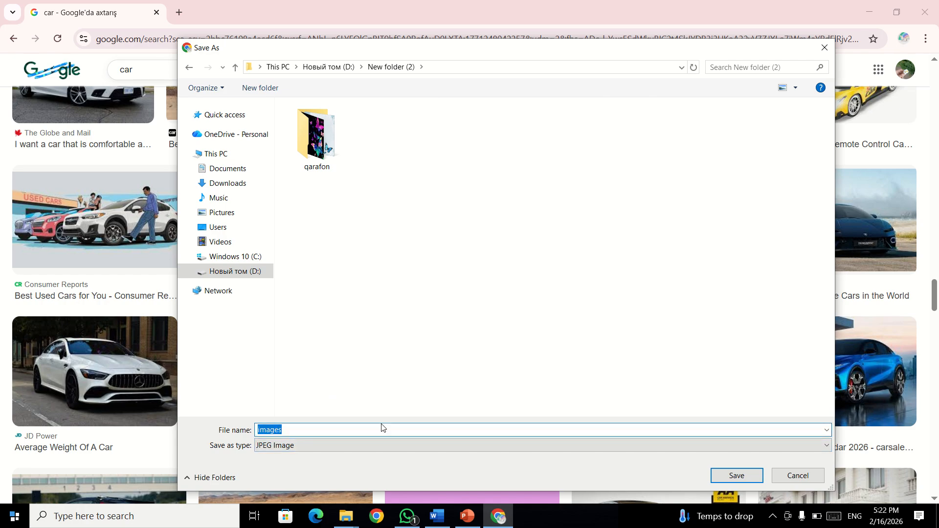
key("BackSpace")
type("carr")
left_click(737, 476)
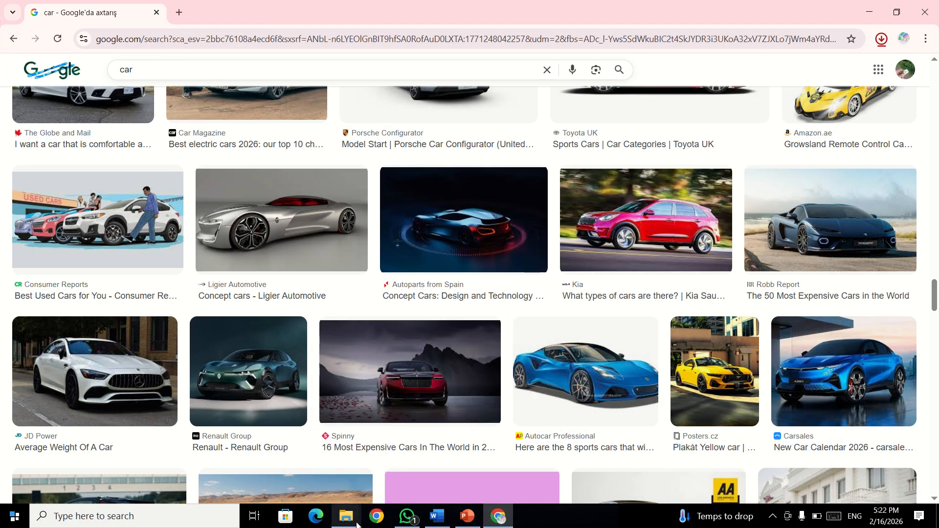
Switch to File Explorer, delete the carrr picture from New folder (2) on drive D, and close the window
mouse_move(345, 515)
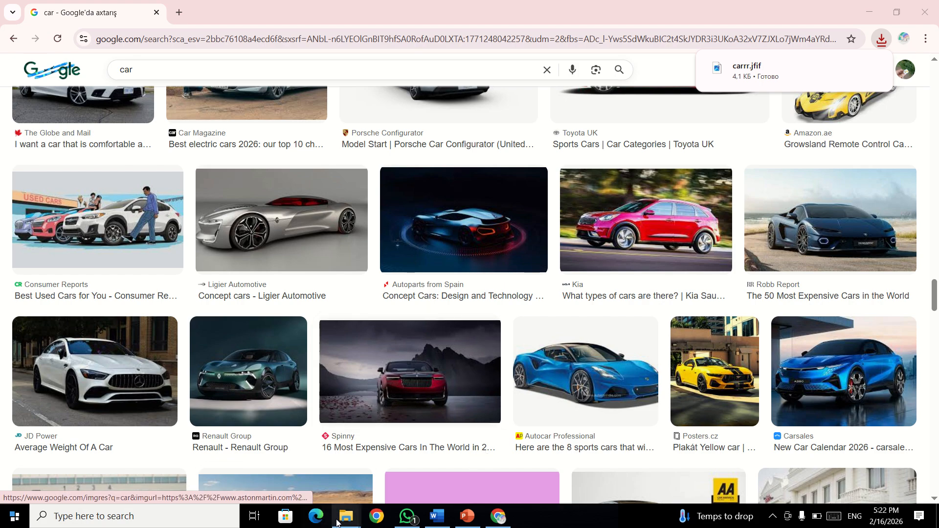
left_click(318, 465)
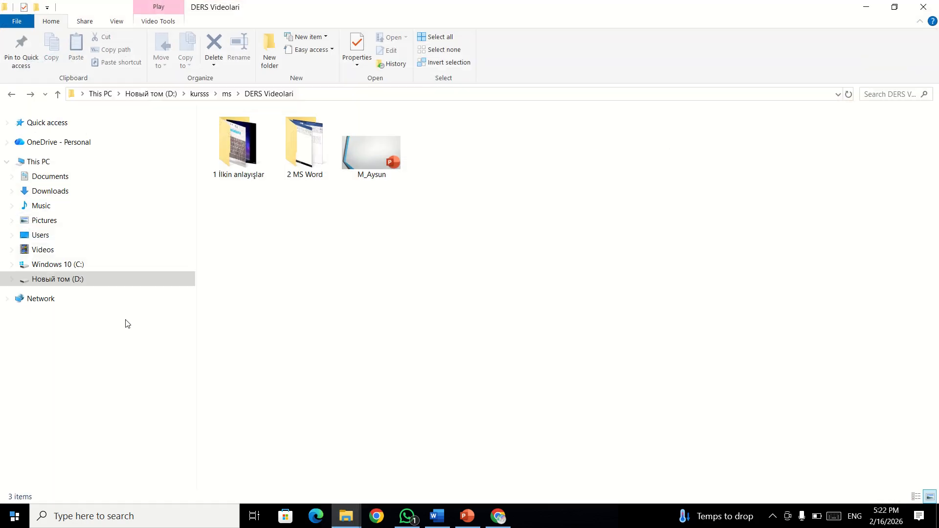
left_click(80, 279)
double_click(267, 172)
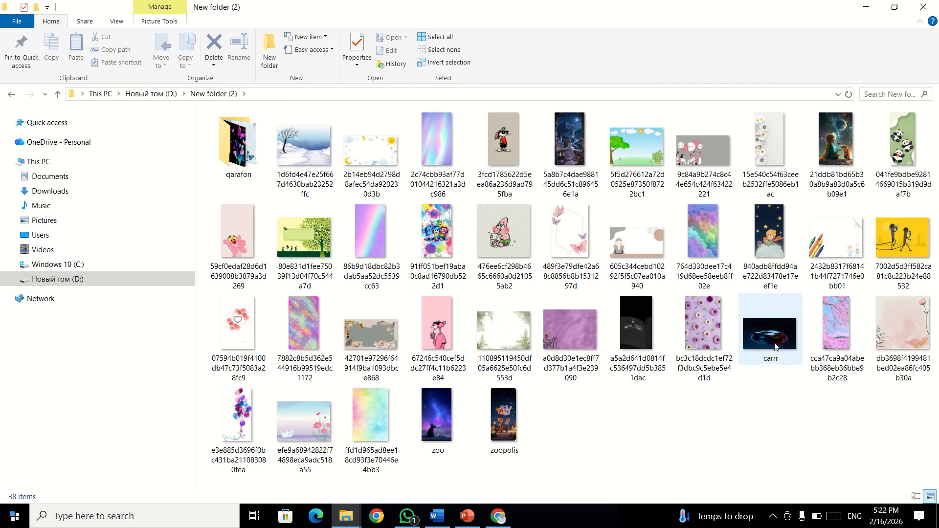
left_click_drag(765, 346, 754, 362)
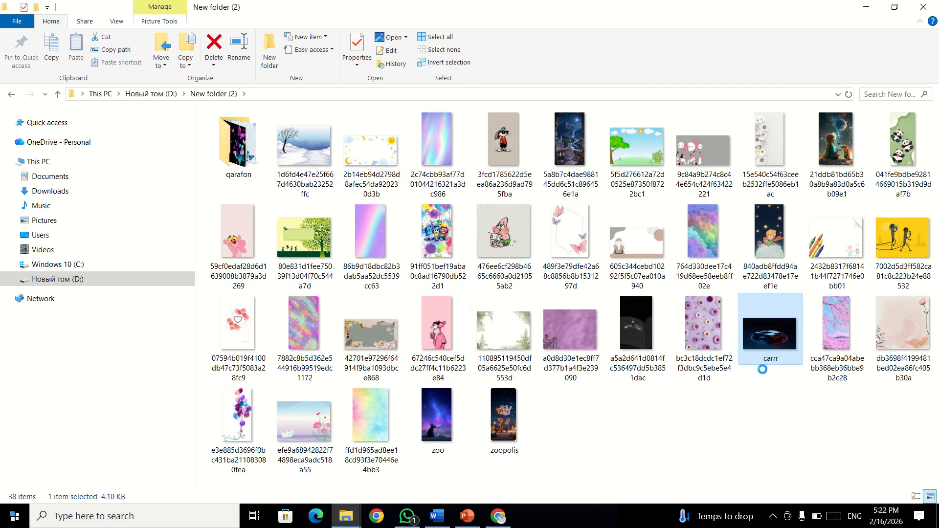
right_click(772, 357)
left_click(783, 463)
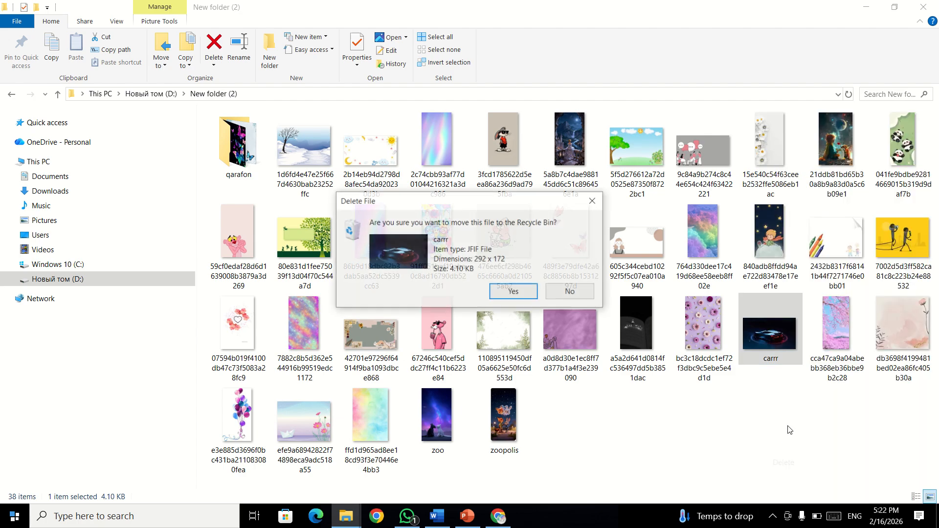
left_click(511, 293)
left_click(925, 6)
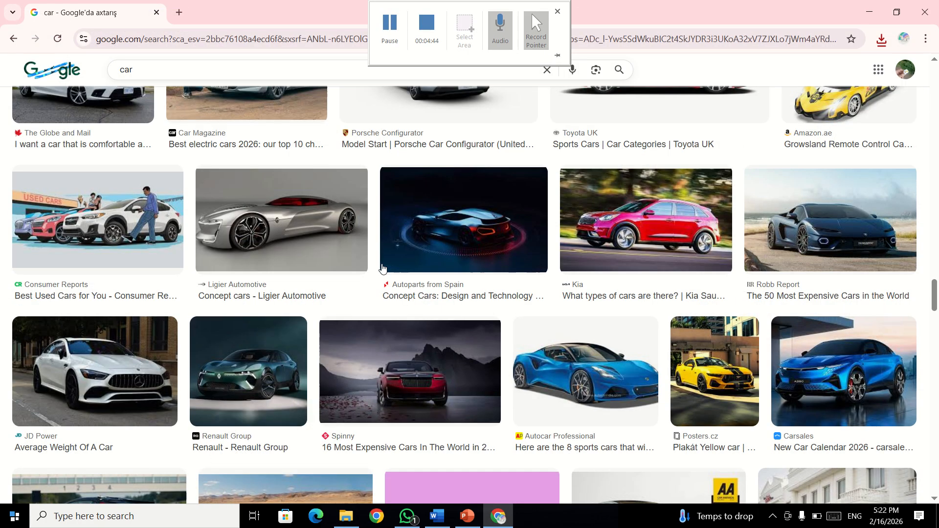
Copy the dark concept car image from the Google results and paste it into the Word document below the bouquet picture
right_click(470, 213)
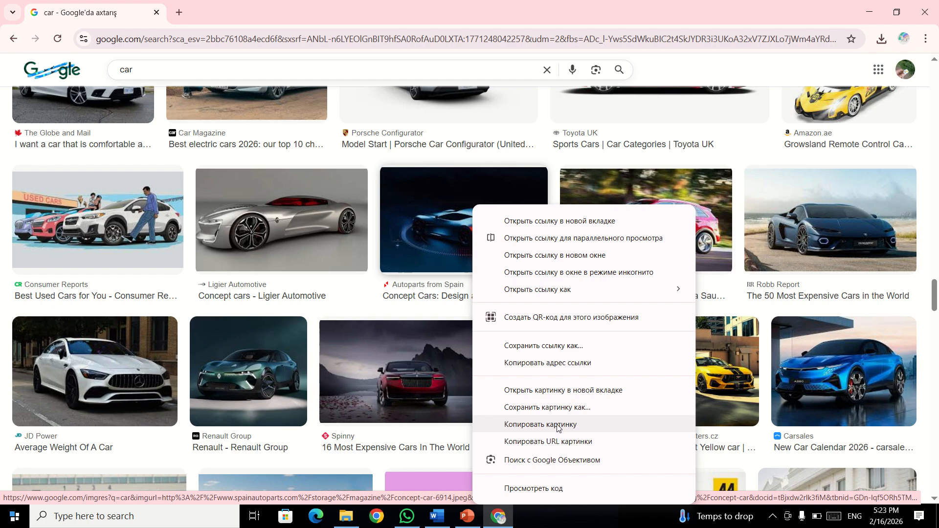
left_click(525, 428)
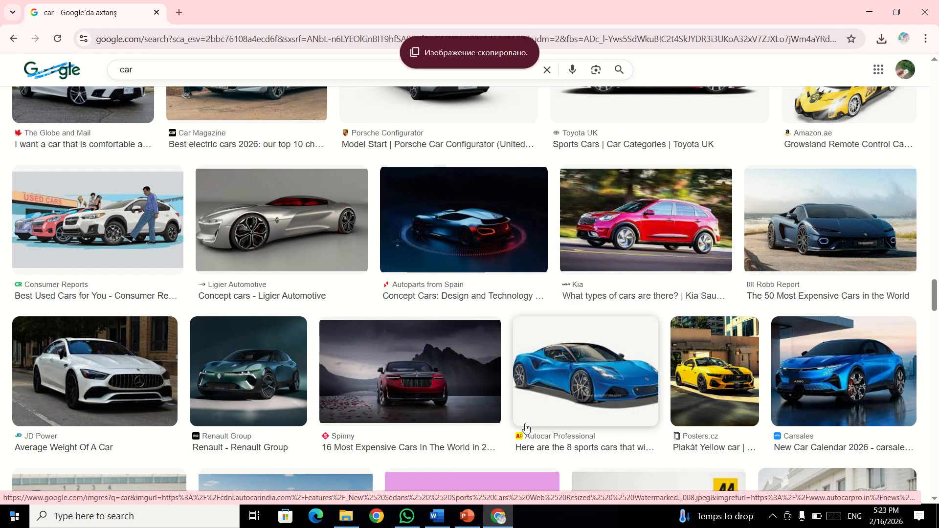
left_click(436, 516)
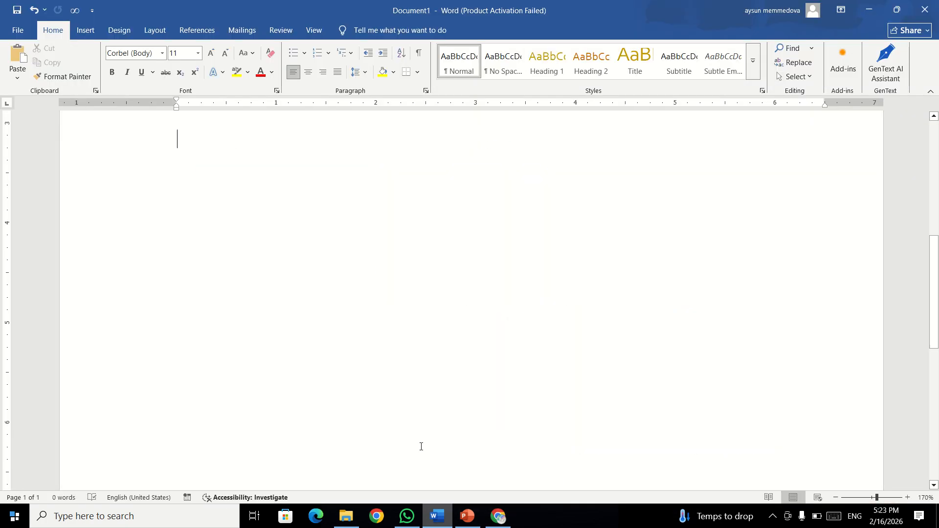
scroll(218, 193, "up", 6)
scroll(370, 273, "down", 4)
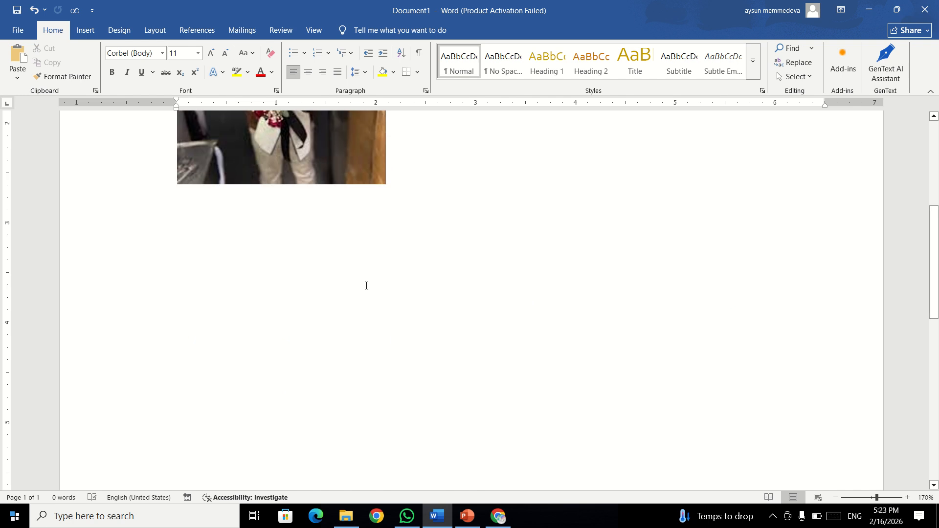
key("ctrl+v")
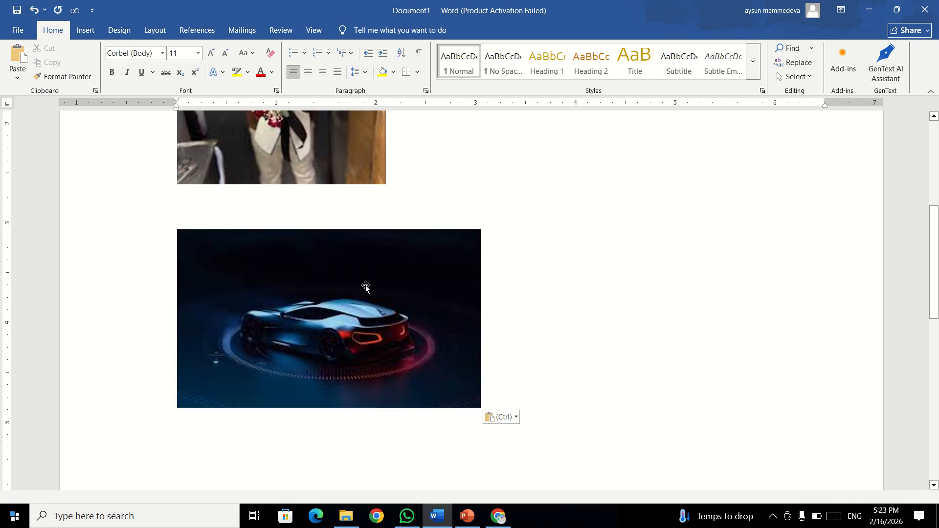
Move the car picture up directly beneath the bouquet picture and delete the bouquet picture
left_click(320, 285)
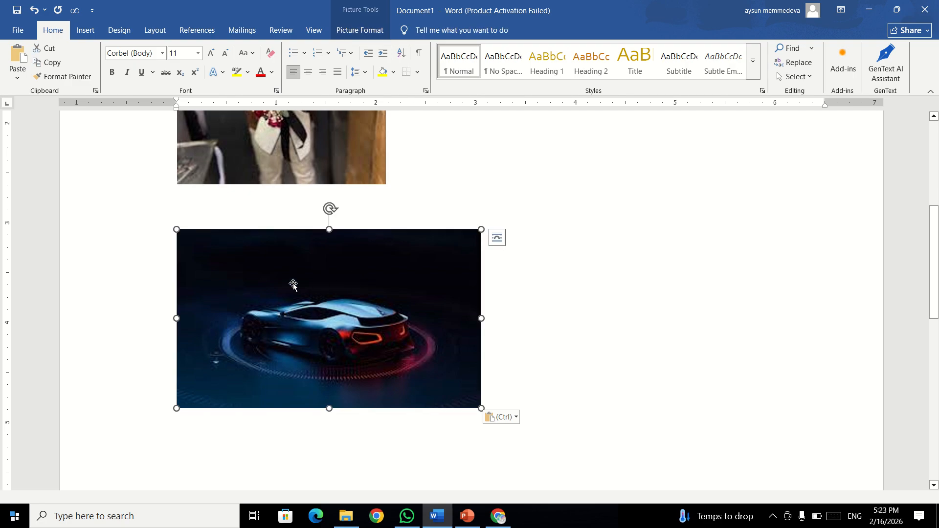
left_click_drag(297, 283, 404, 264)
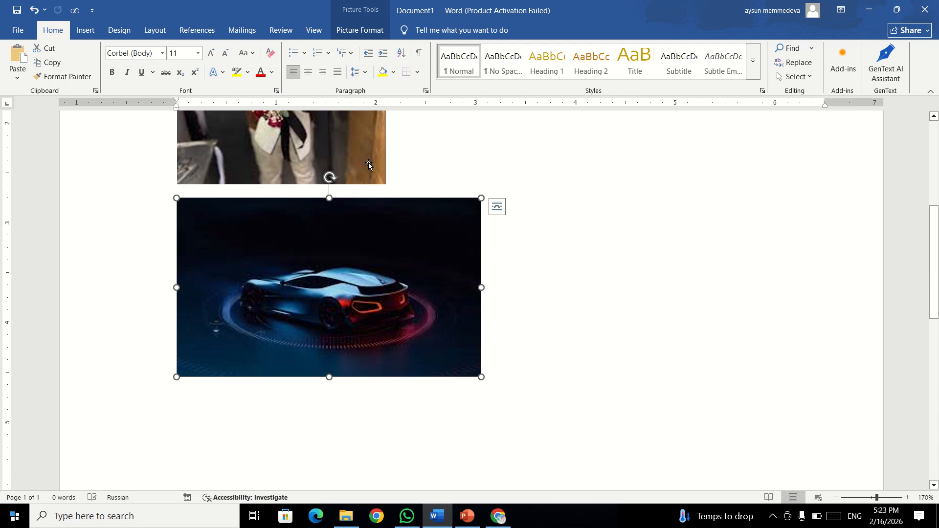
left_click(369, 163)
key("Delete")
Select the car picture and view its formatting tools and the available sources for inserting pictures
left_click(408, 224)
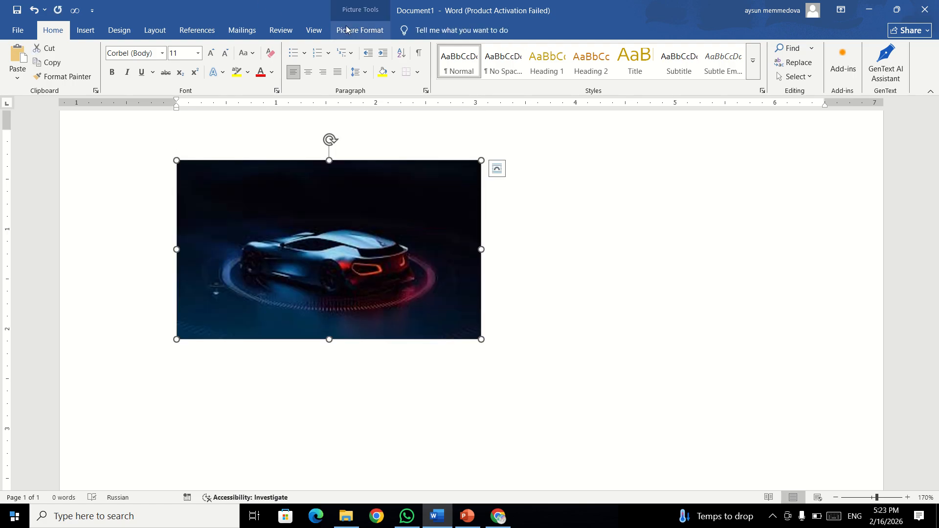
left_click(372, 32)
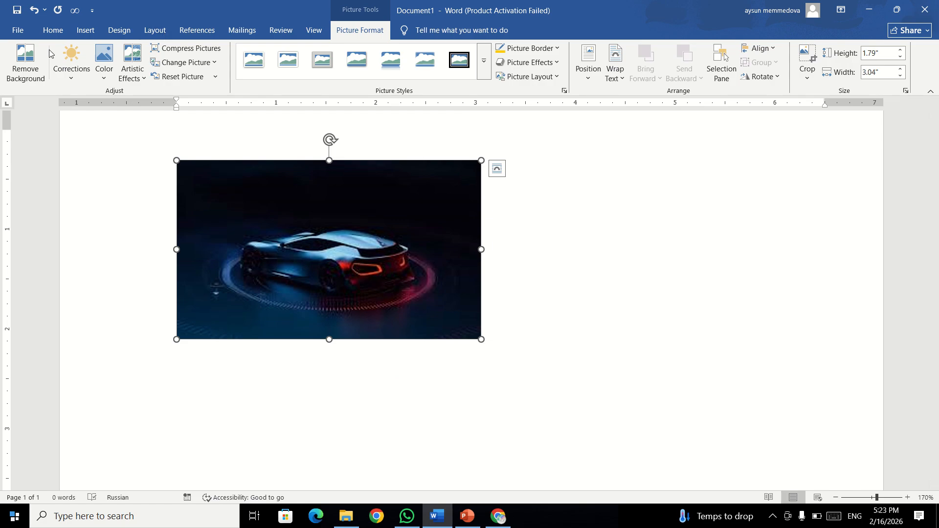
left_click(86, 31)
left_click(138, 68)
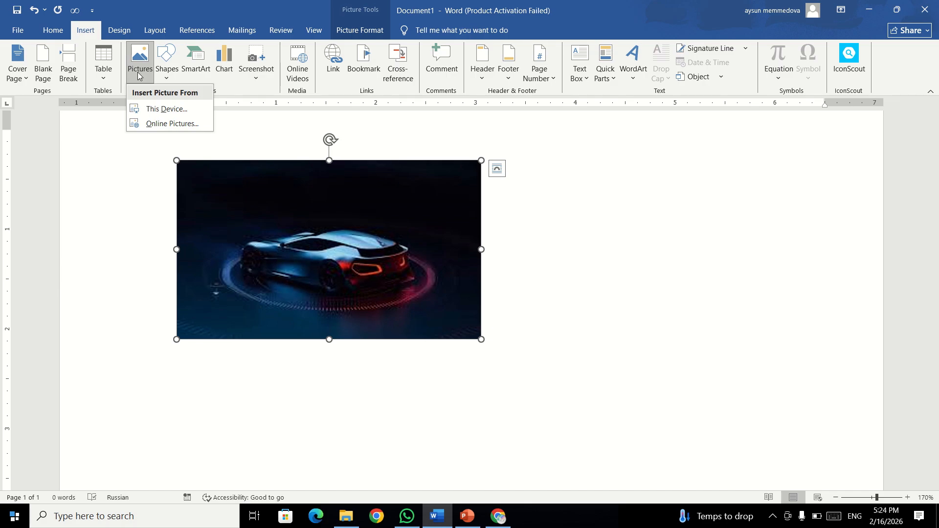
Switch to Chrome and close the window with the car image results
left_click(498, 516)
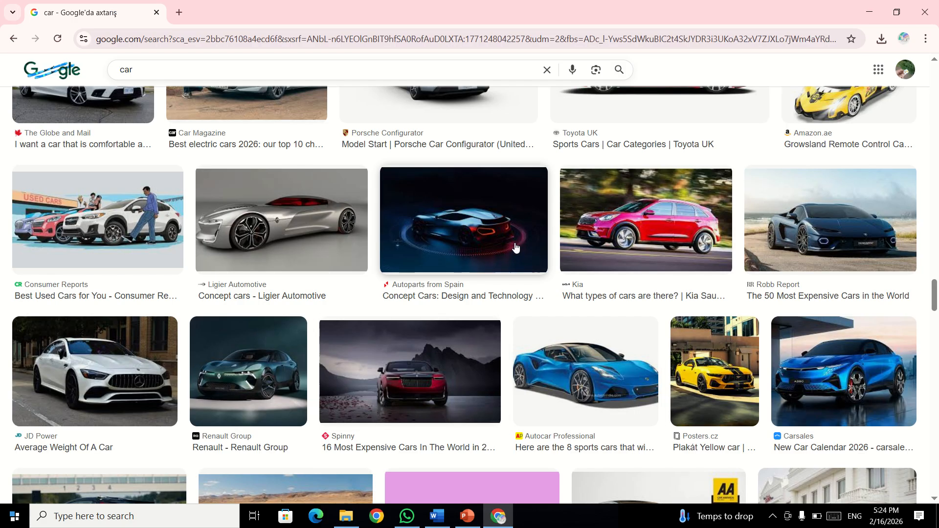
left_click(923, 8)
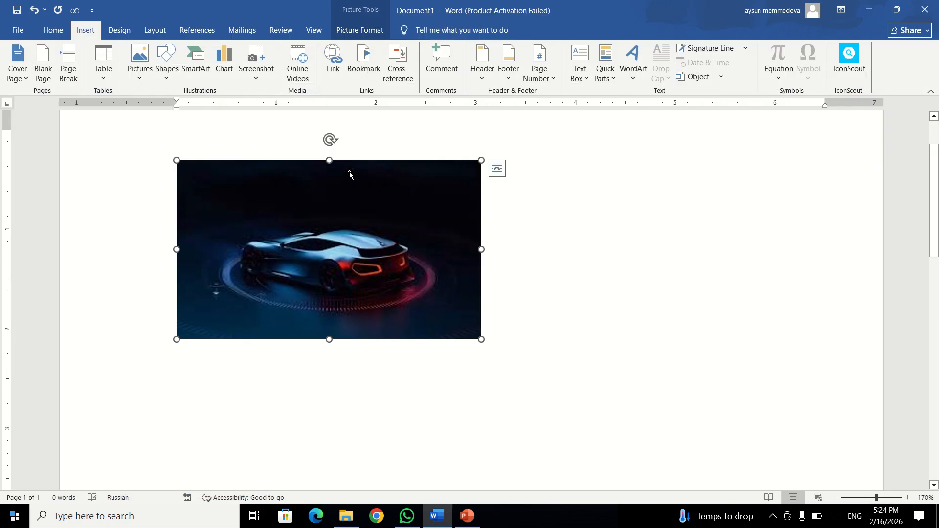
Remove the background of the car picture, and undo the removal
left_click(341, 33)
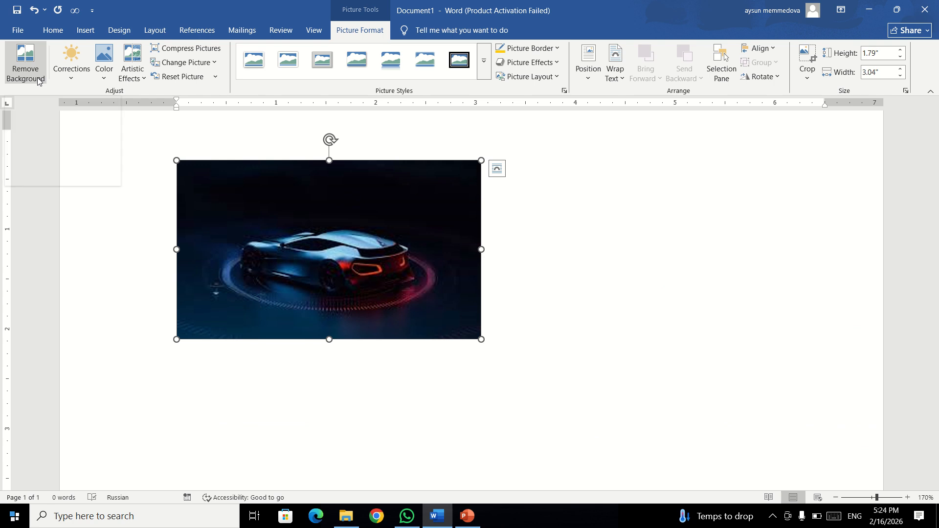
left_click(26, 68)
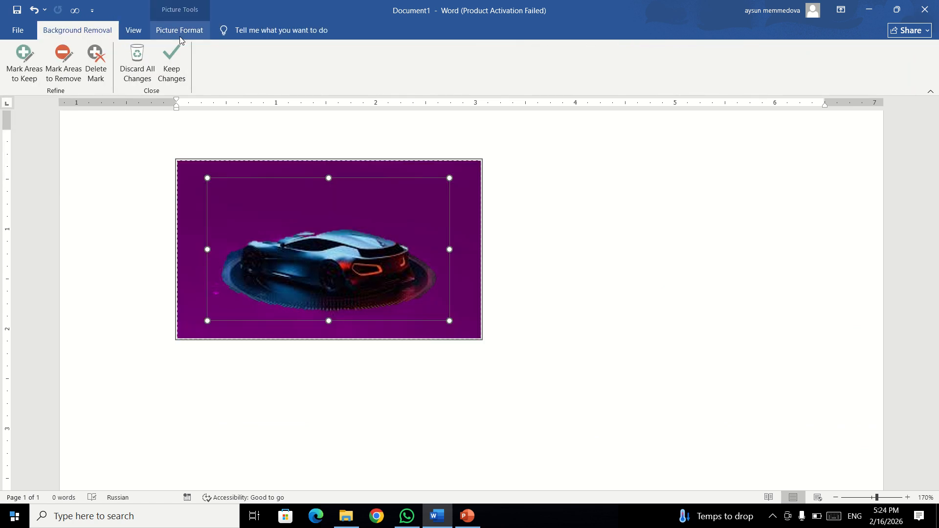
left_click(126, 130)
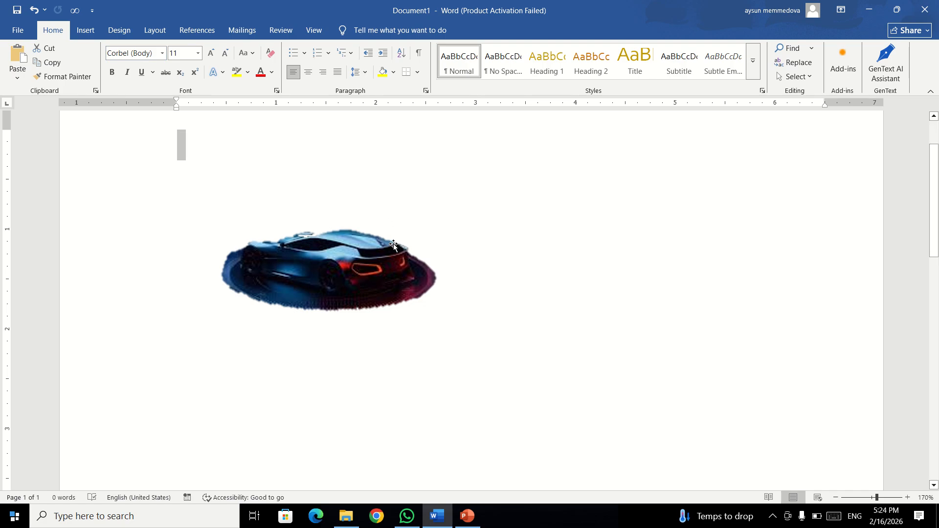
left_click(265, 179)
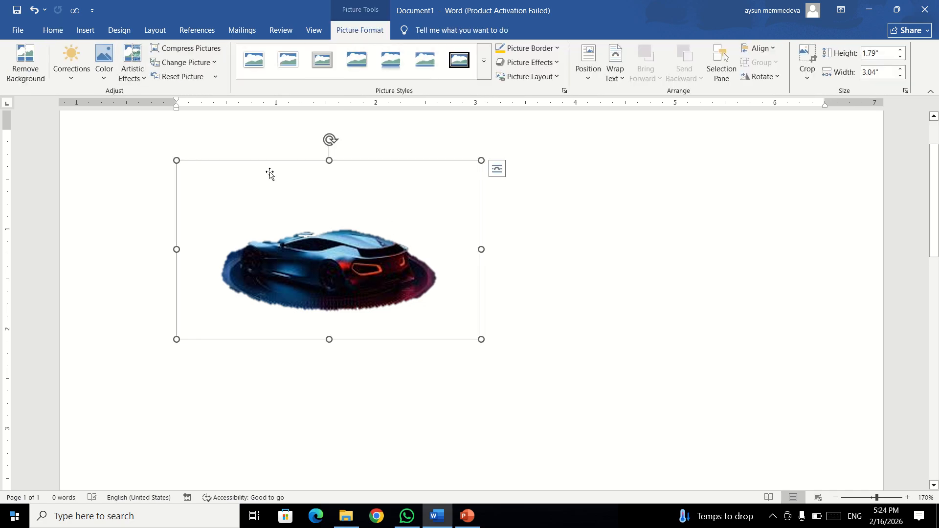
key("ctrl+z")
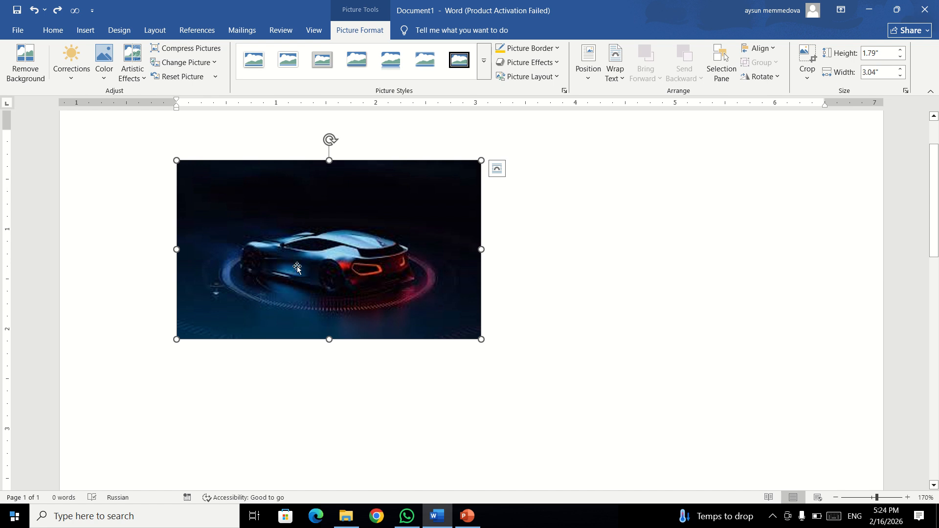
Review the corrections, color, artistic effects and replacement options for the car picture, and reset its formatting
left_click(73, 77)
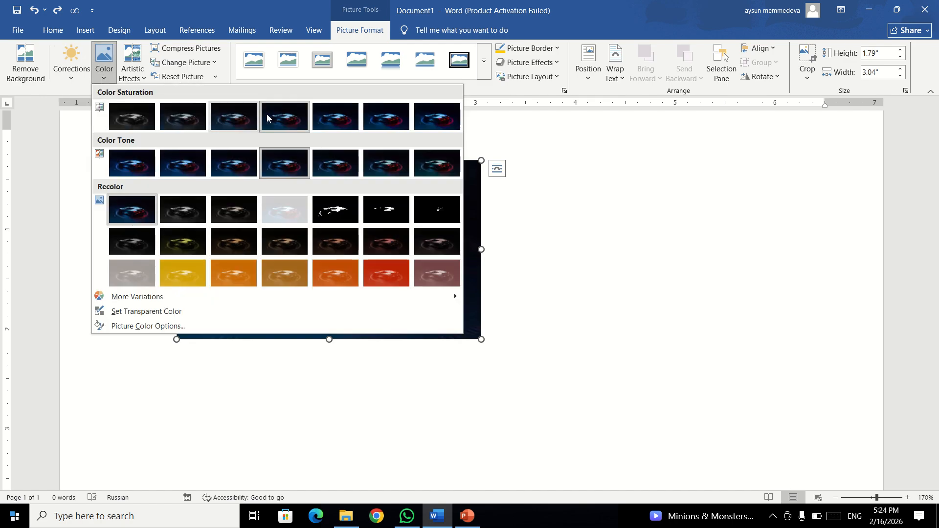
left_click(133, 71)
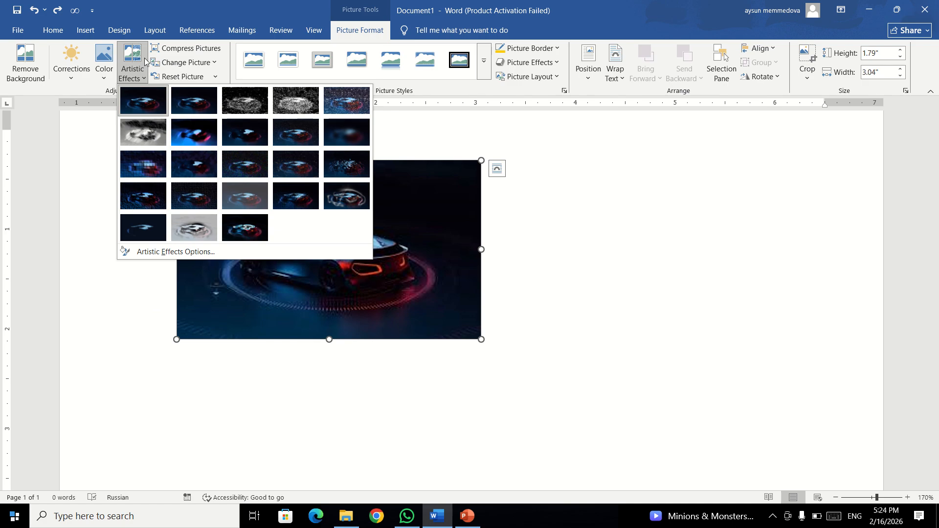
left_click(142, 78)
left_click(205, 64)
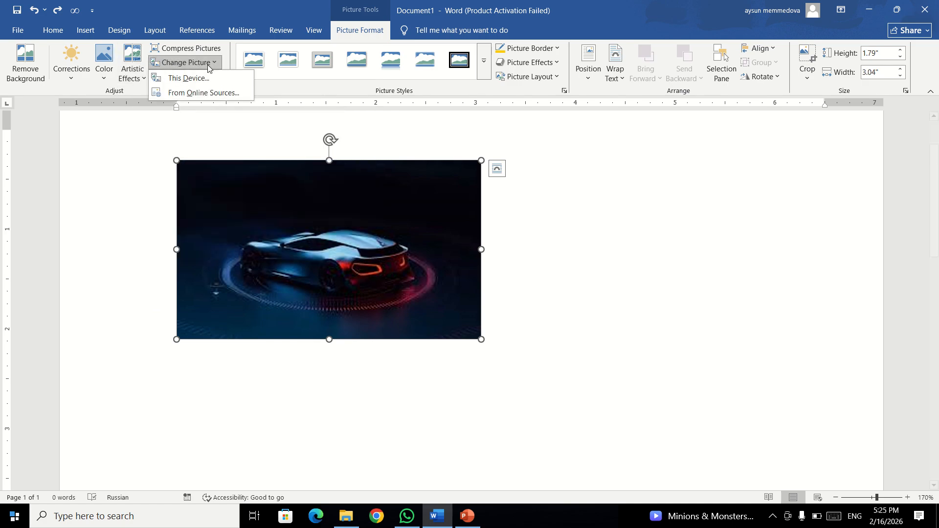
left_click(206, 65)
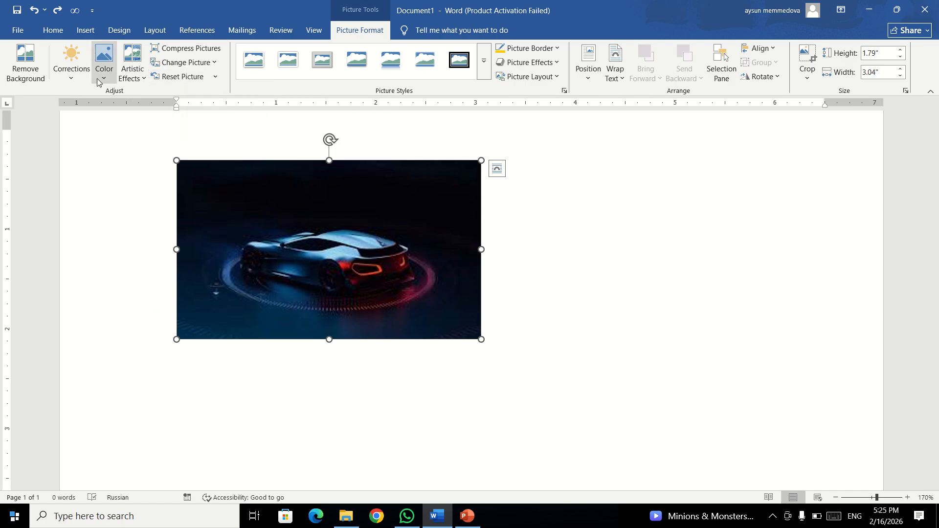
left_click(171, 80)
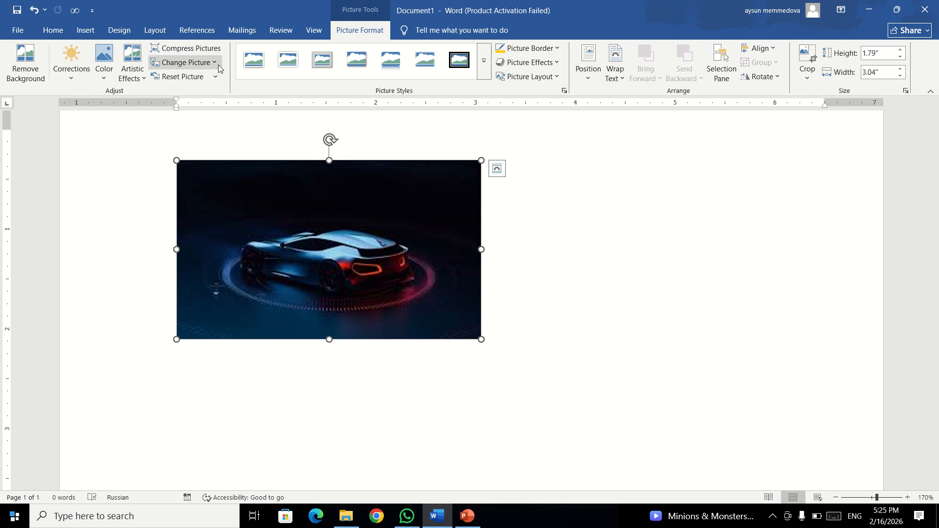
Browse the picture styles and apply the black-framed oval style with a shadow beneath to the car picture
left_click(482, 69)
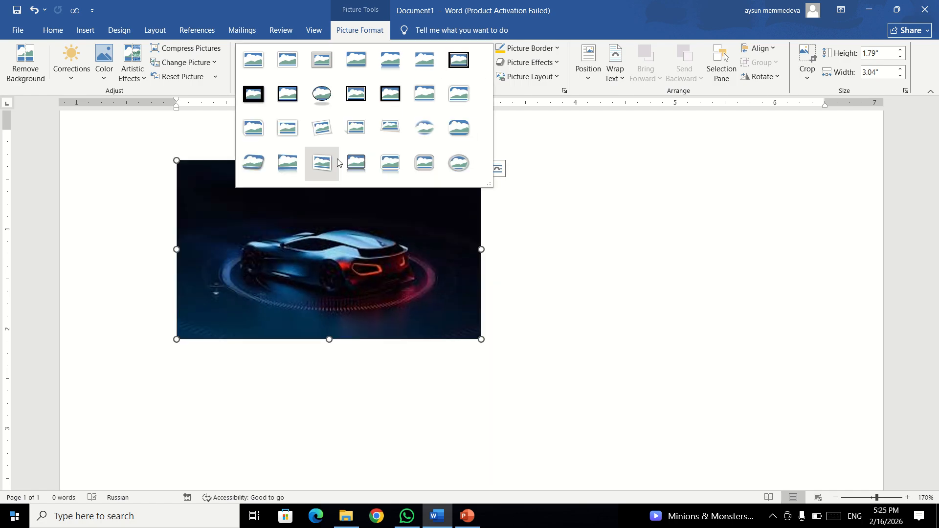
left_click(415, 165)
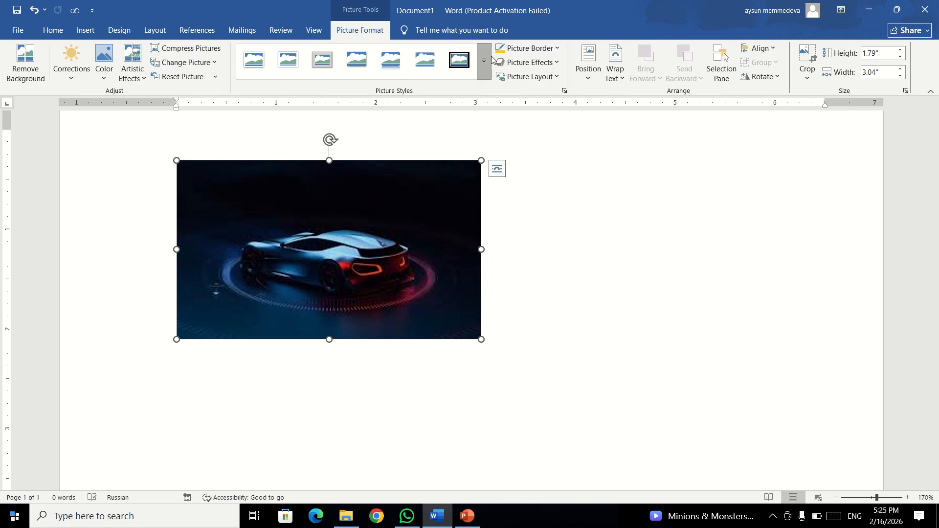
left_click(483, 69)
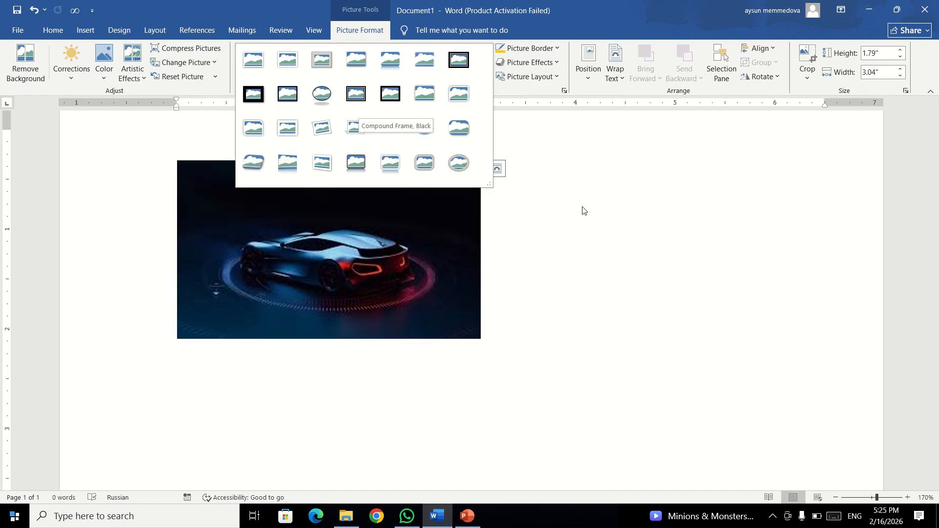
key("Escape")
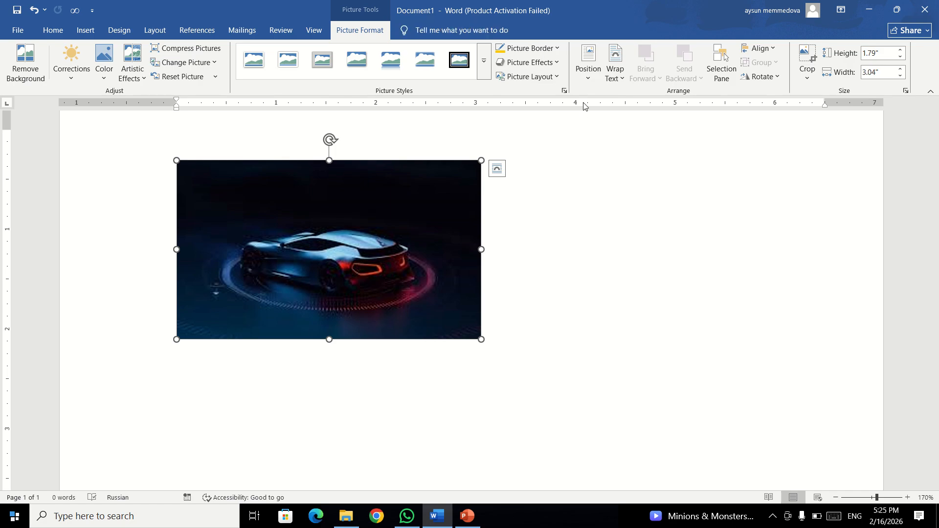
scroll(455, 218, "down", 1, "ctrl")
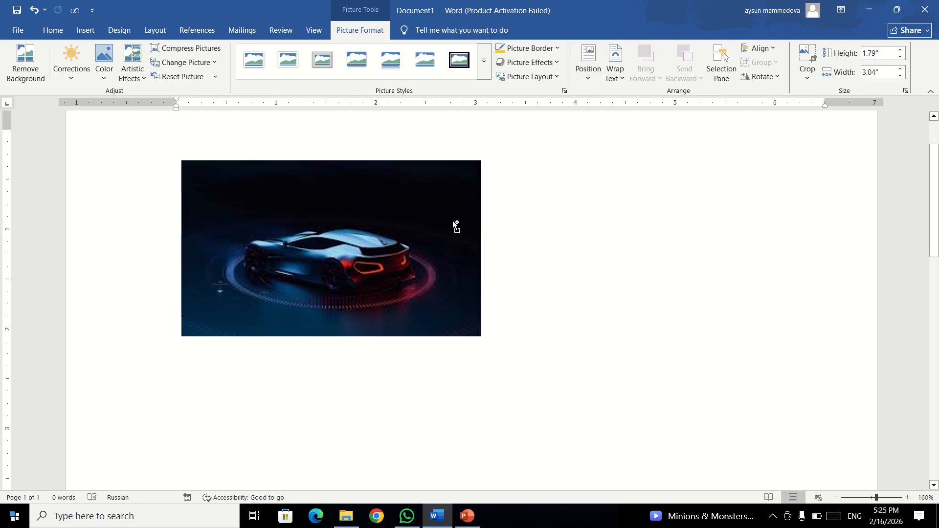
left_click(486, 73)
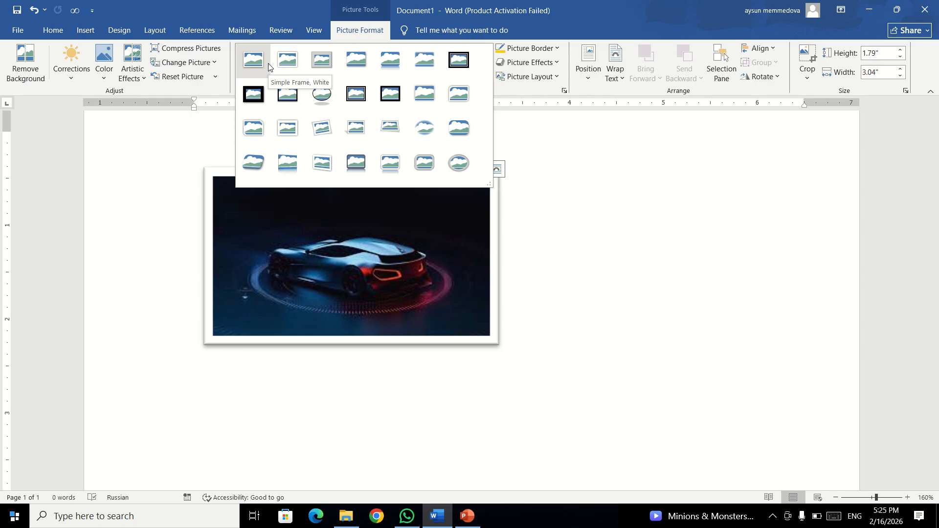
left_click(323, 97)
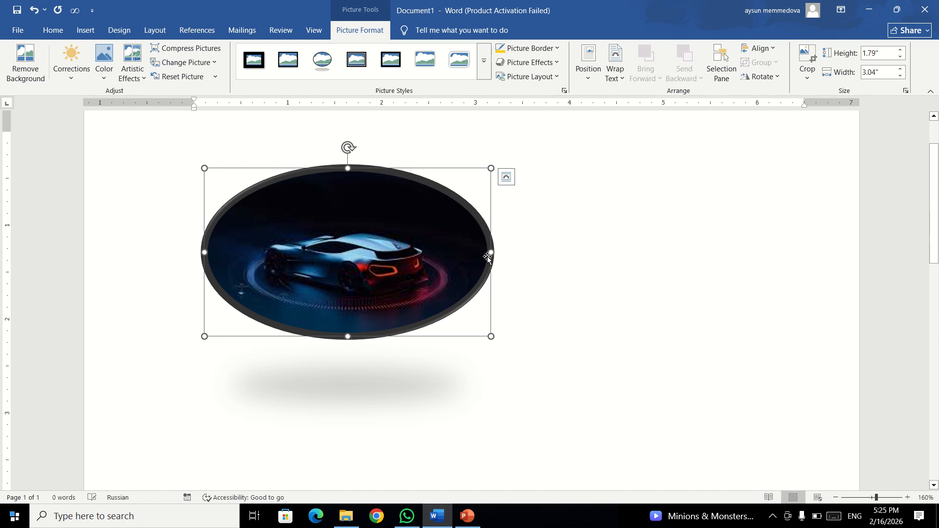
Try the white-framed perspective style and the light metallic oval frame style on the car picture
left_click(484, 62)
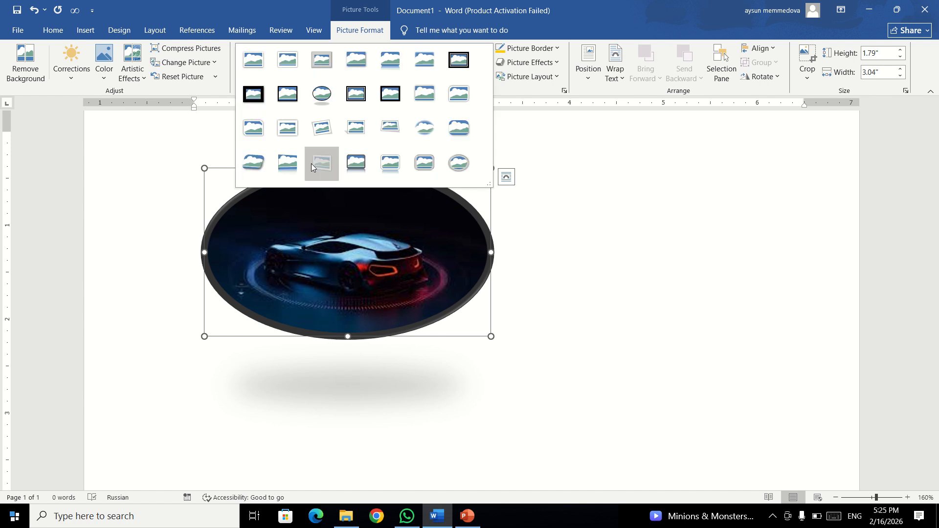
left_click(311, 163)
left_click(487, 75)
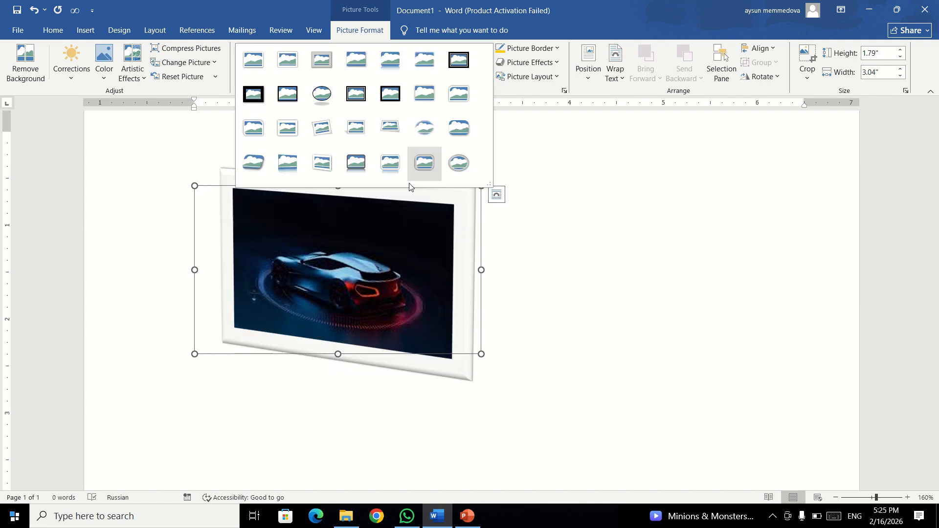
left_click(307, 169)
left_click(457, 75)
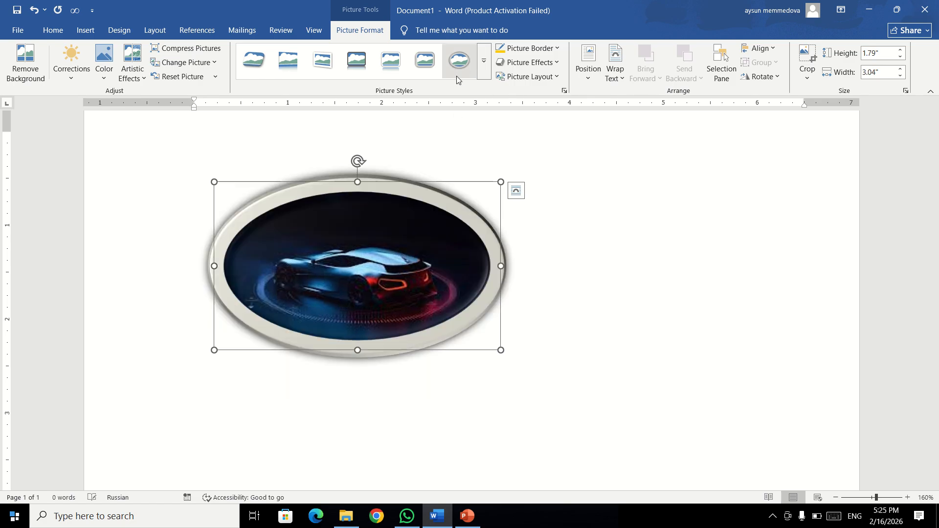
Apply the Simple Frame, White style to the car picture, and reset the picture to its original look
left_click(484, 61)
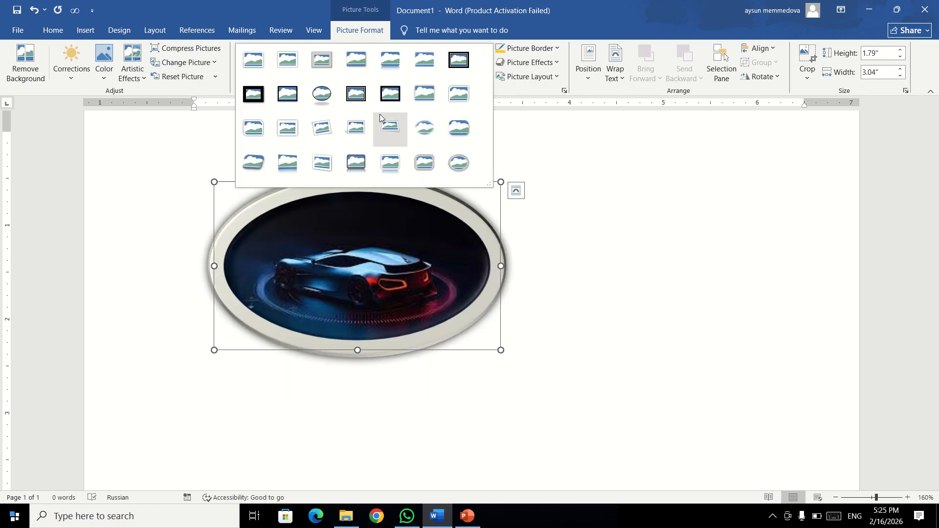
left_click(250, 63)
scroll(430, 242, "up", 2)
left_click(566, 233)
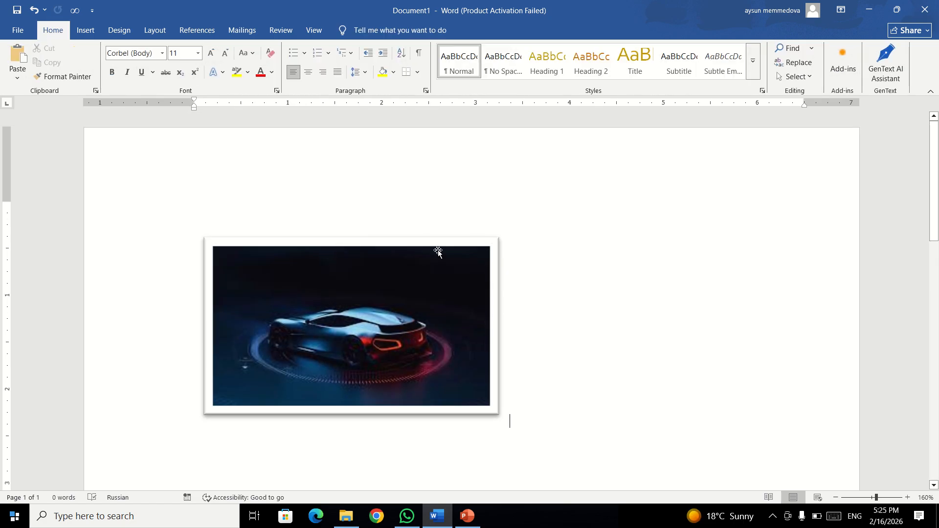
left_click(400, 268)
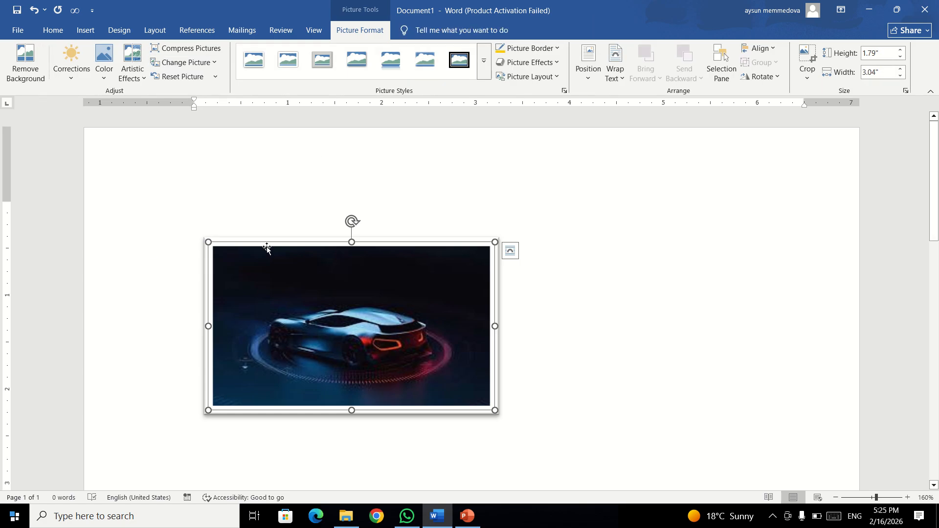
left_click(173, 79)
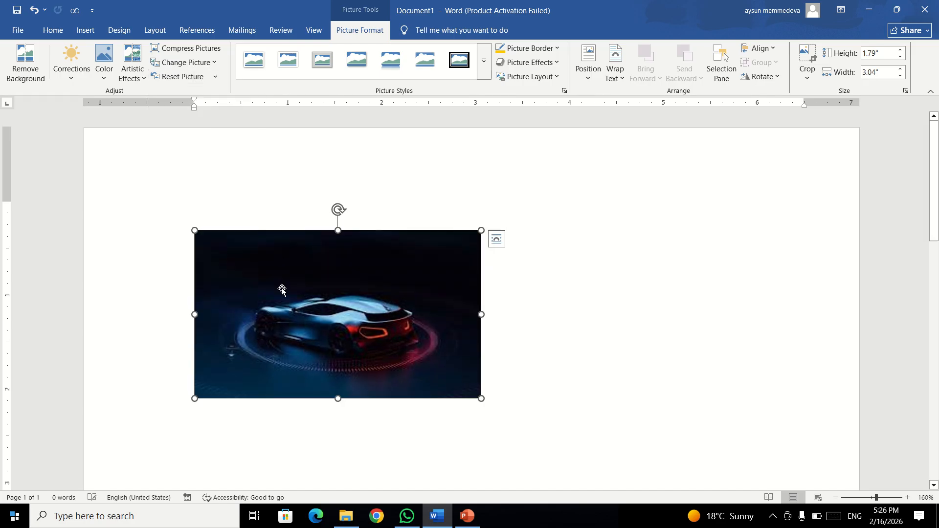
Give the car picture a standard yellow border and inspect its edge up close
left_click(557, 49)
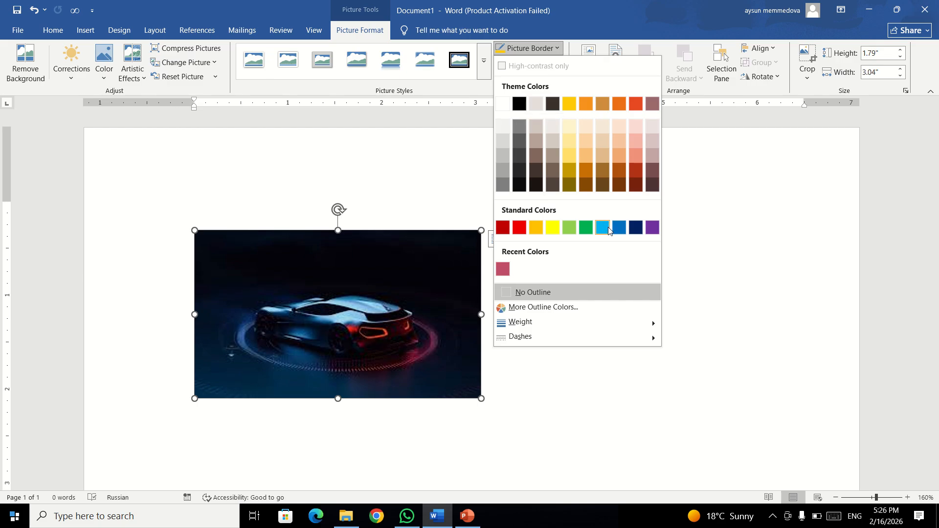
left_click(552, 227)
left_click(494, 300)
scroll(494, 300, "up", 20, "ctrl")
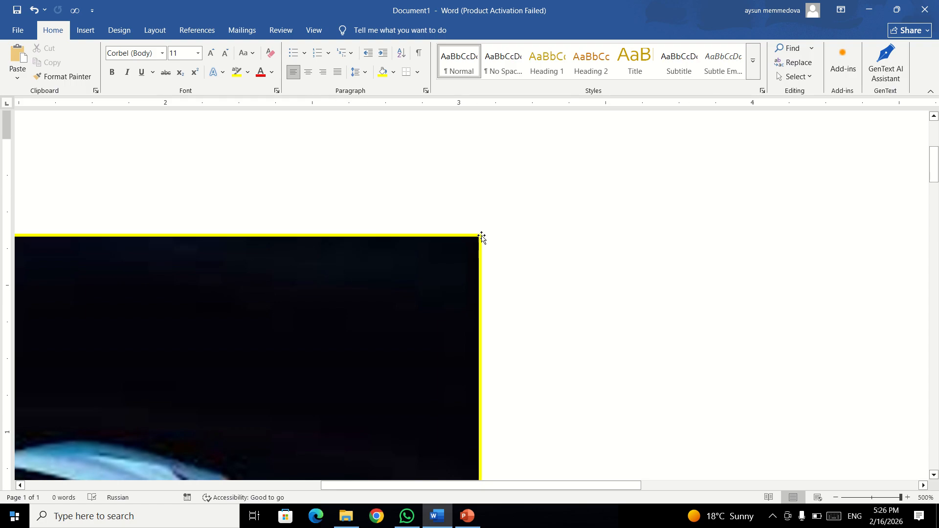
left_click(475, 239)
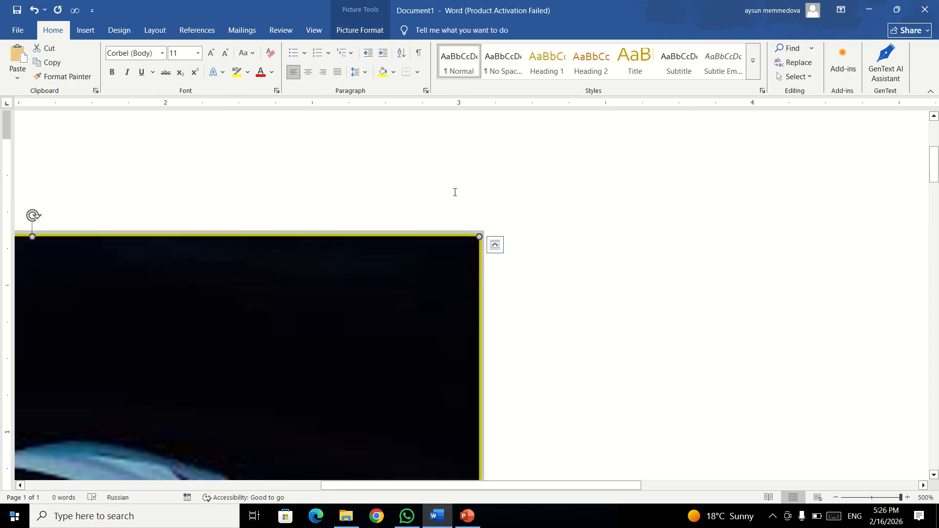
scroll(455, 191, "down", 20, "ctrl")
scroll(493, 395, "down", 13, "ctrl")
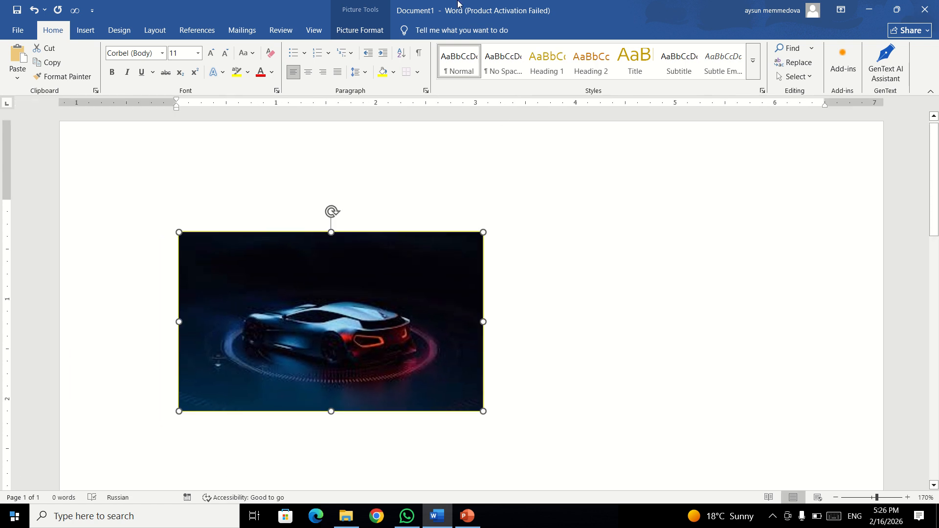
Change the car picture's border color to black
left_click(360, 30)
left_click(558, 49)
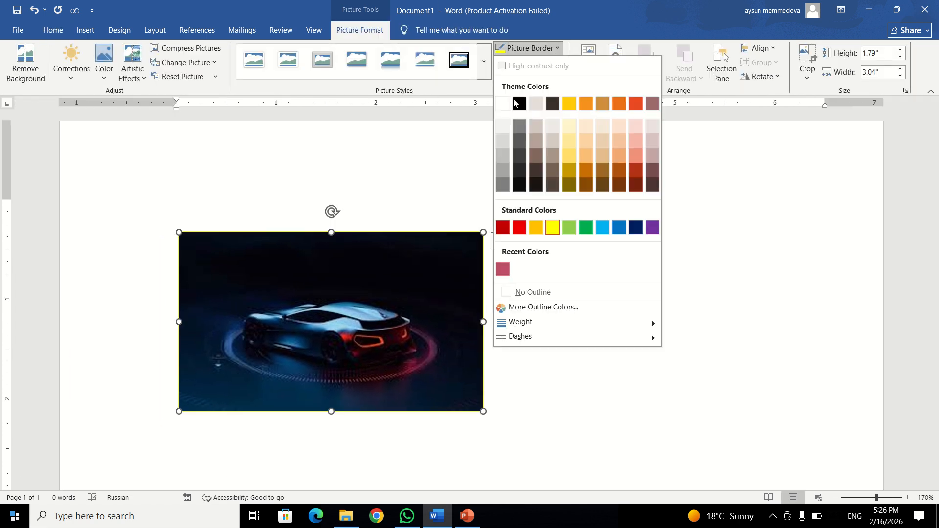
left_click(518, 101)
left_click(622, 187)
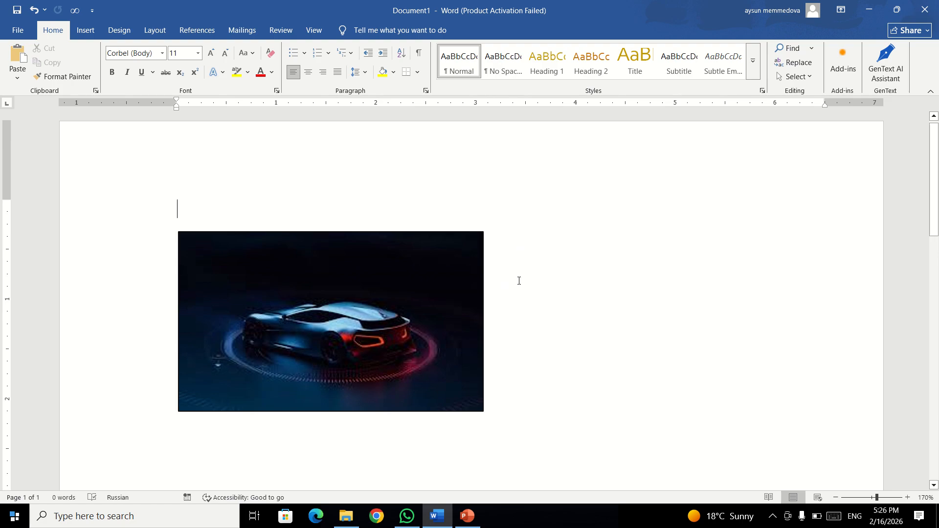
Remove the car picture's border by setting it to No Outline
left_click(428, 283)
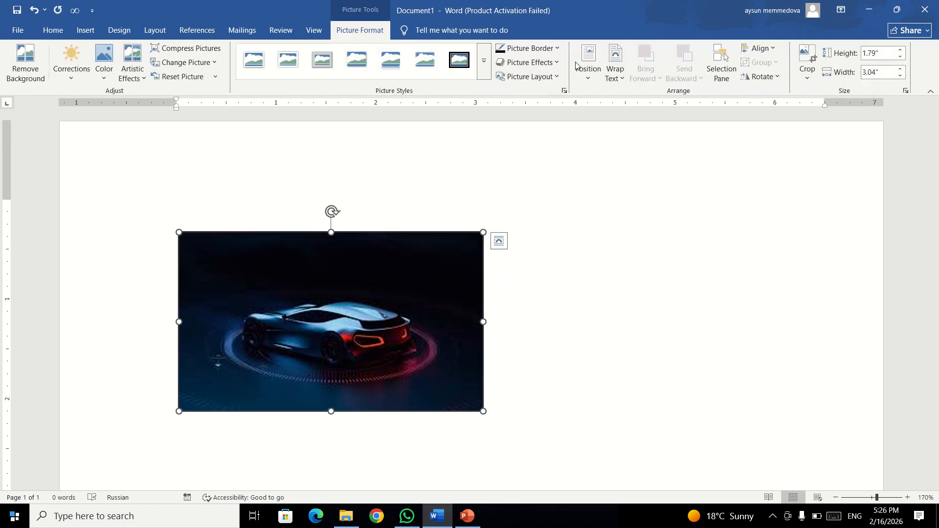
left_click(528, 48)
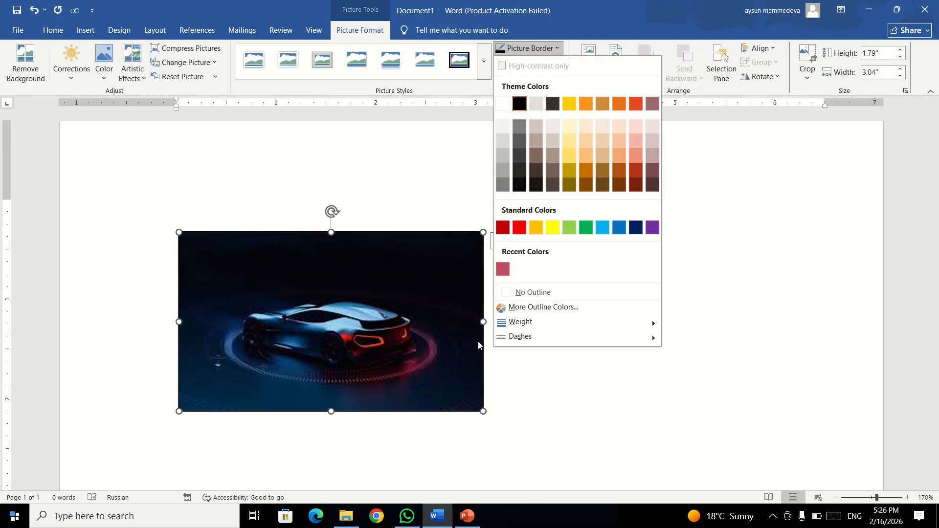
left_click(528, 292)
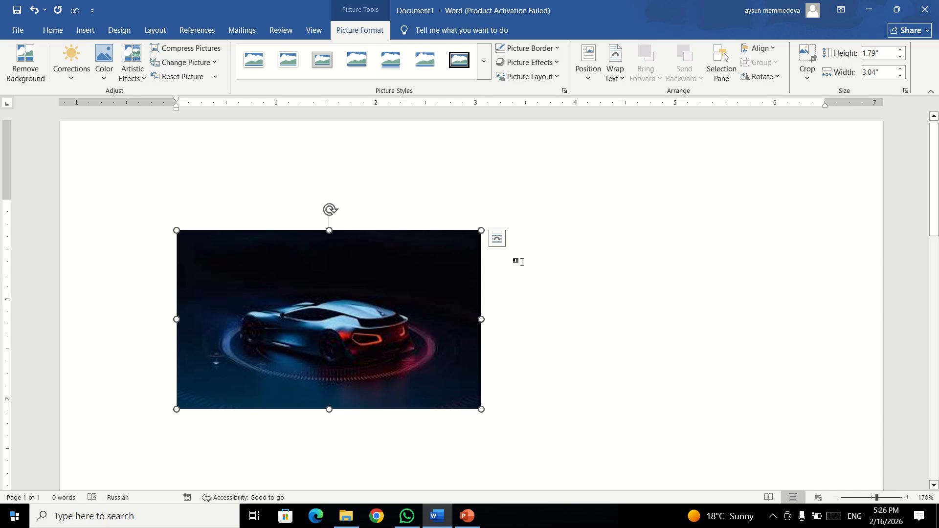
Give the car picture a dark blue glow effect
left_click(559, 65)
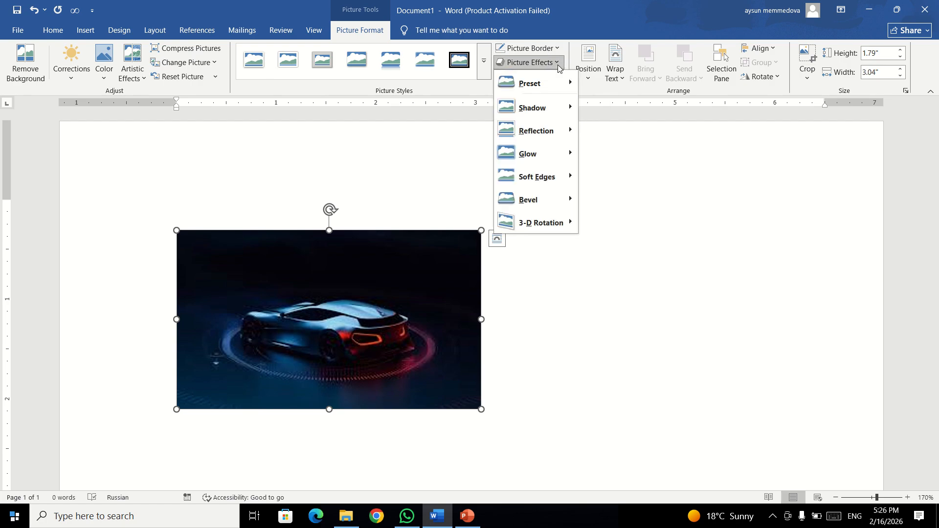
mouse_move(570, 87)
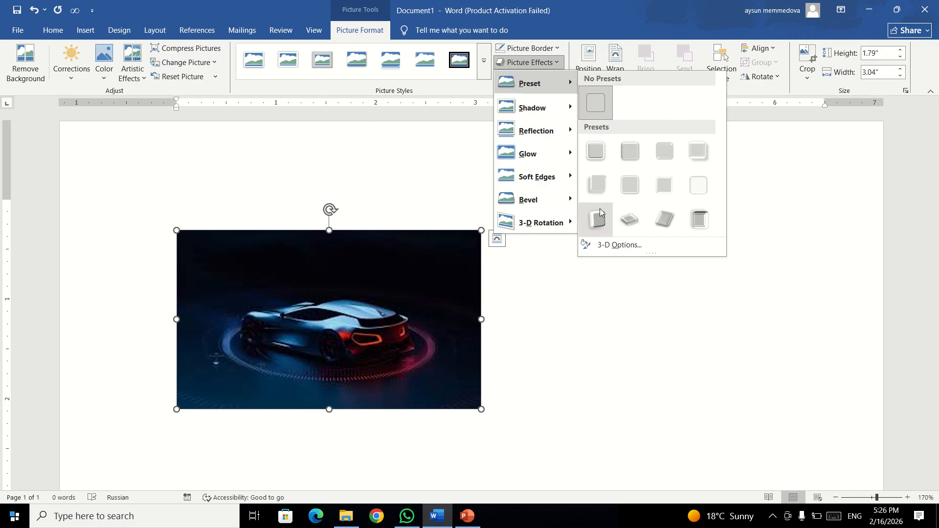
mouse_move(538, 107)
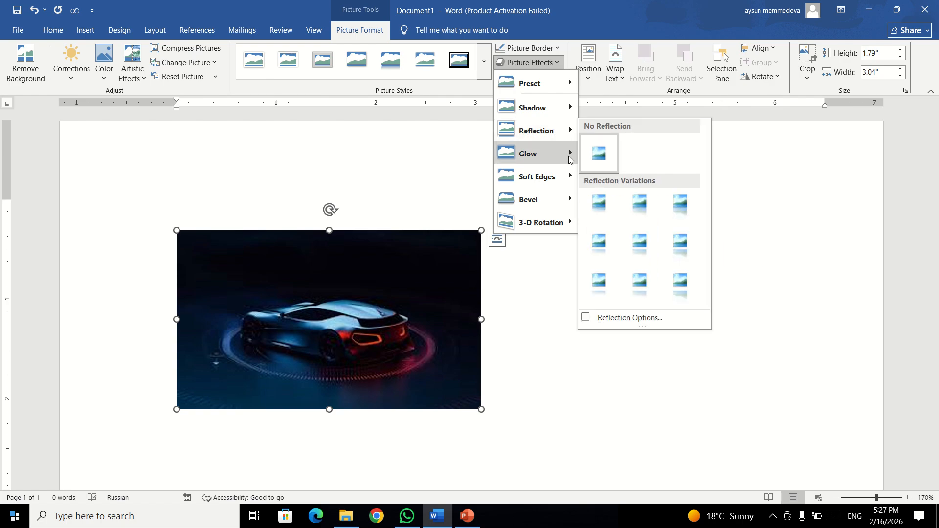
mouse_move(563, 154)
mouse_move(563, 130)
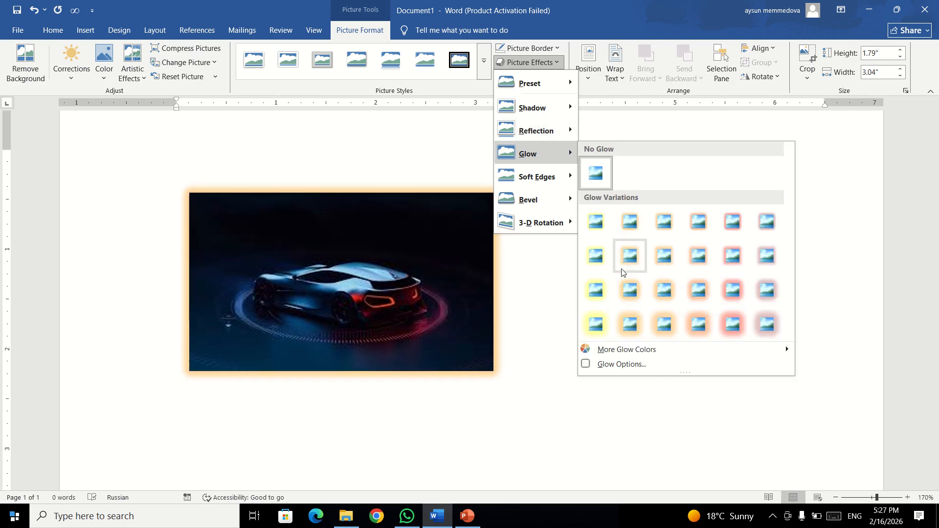
mouse_move(786, 345)
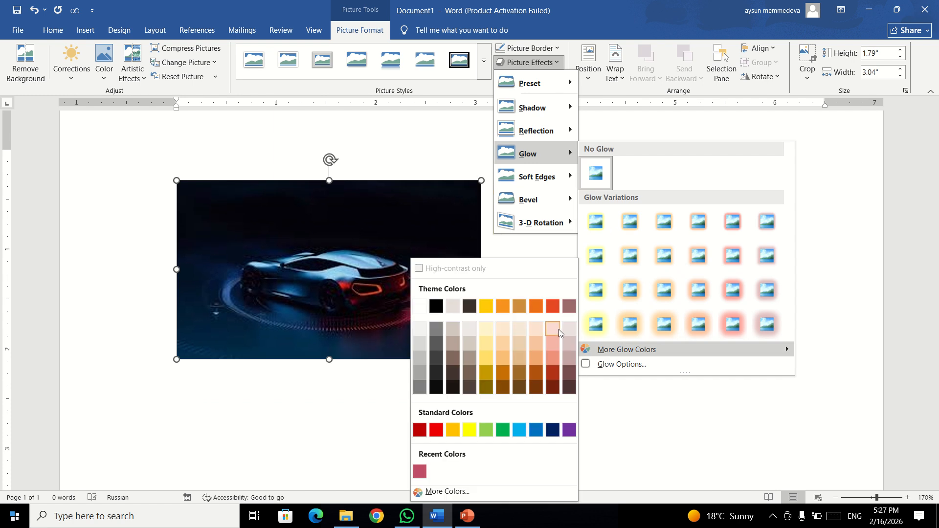
left_click(443, 351)
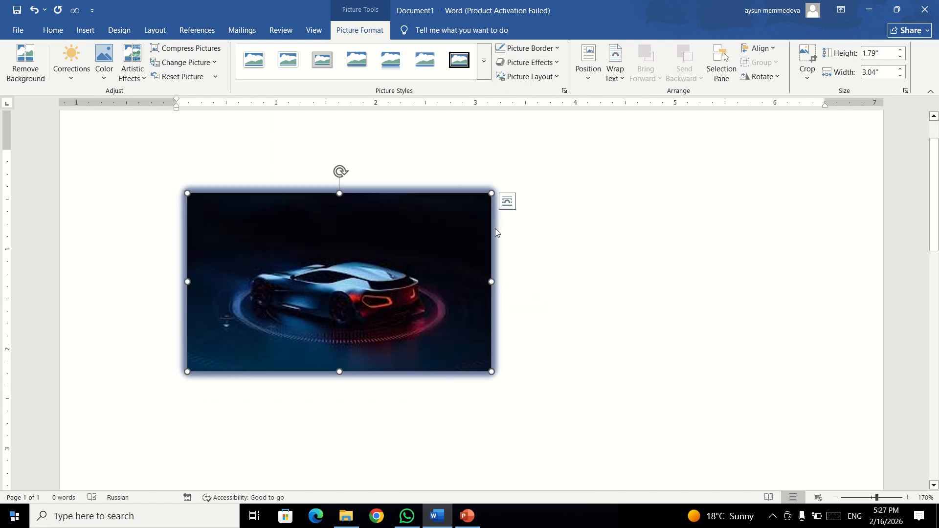
Look through the 3-D rotation, soft edges, bevel and shadow effects available for the car picture
left_click(531, 62)
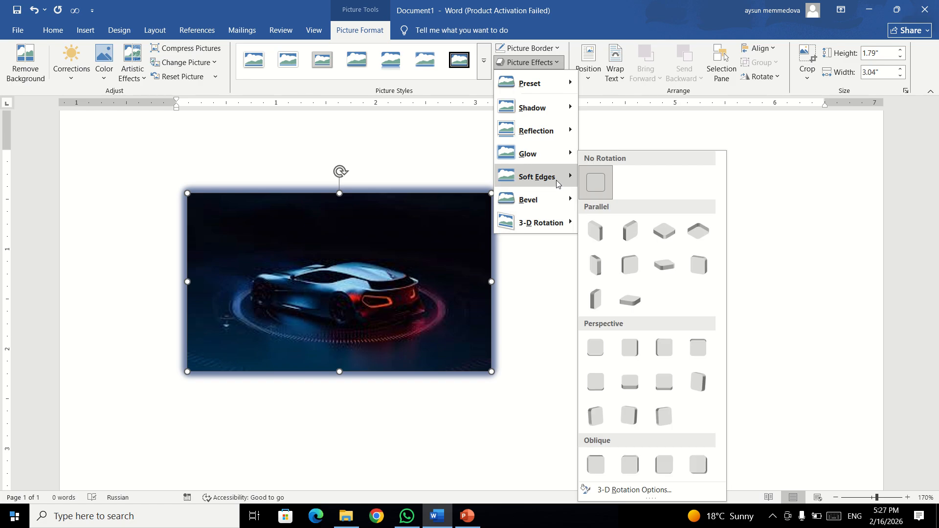
mouse_move(557, 183)
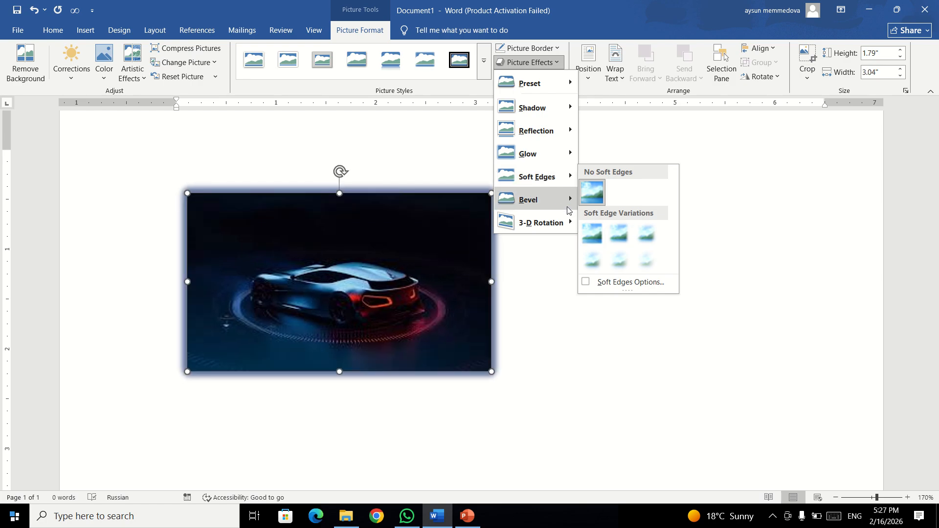
mouse_move(568, 209)
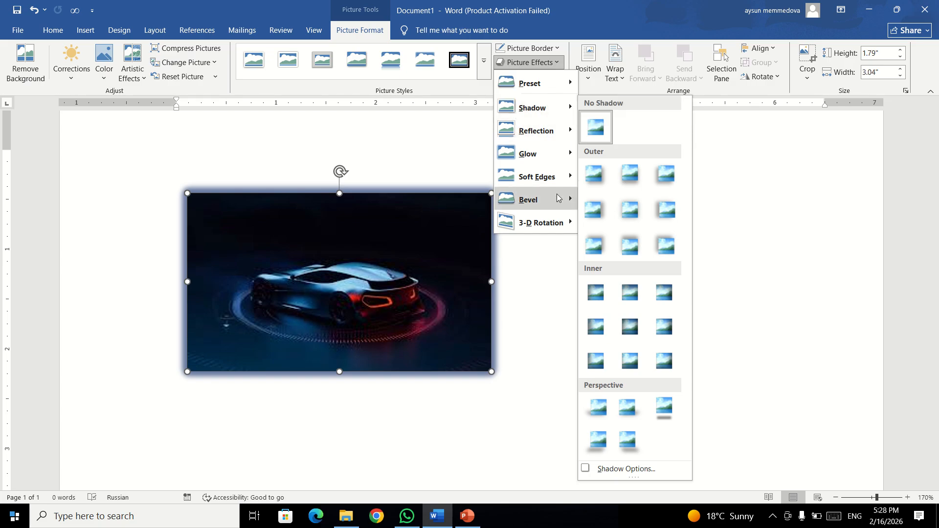
left_click(537, 63)
left_click(595, 112)
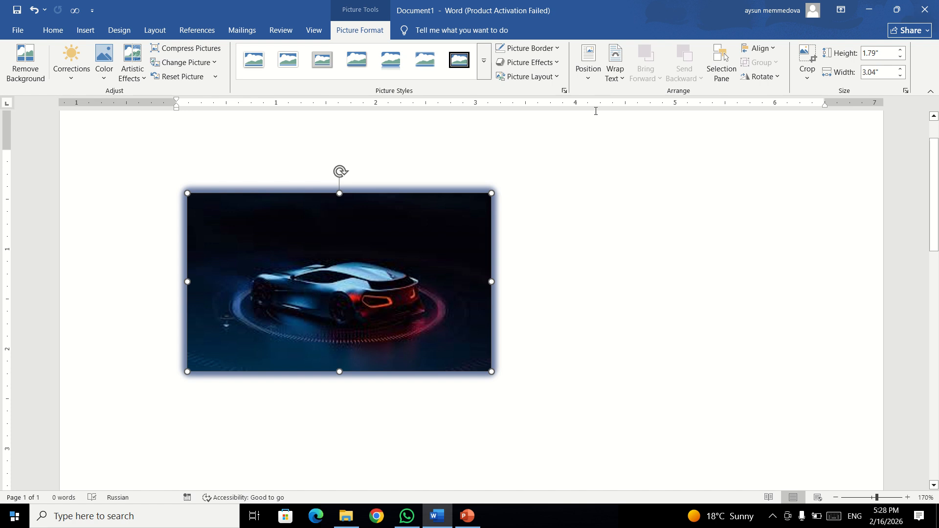
Examine the page position and text wrapping options available for the car picture
left_click(413, 239)
scroll(465, 272, "down", 12, "ctrl")
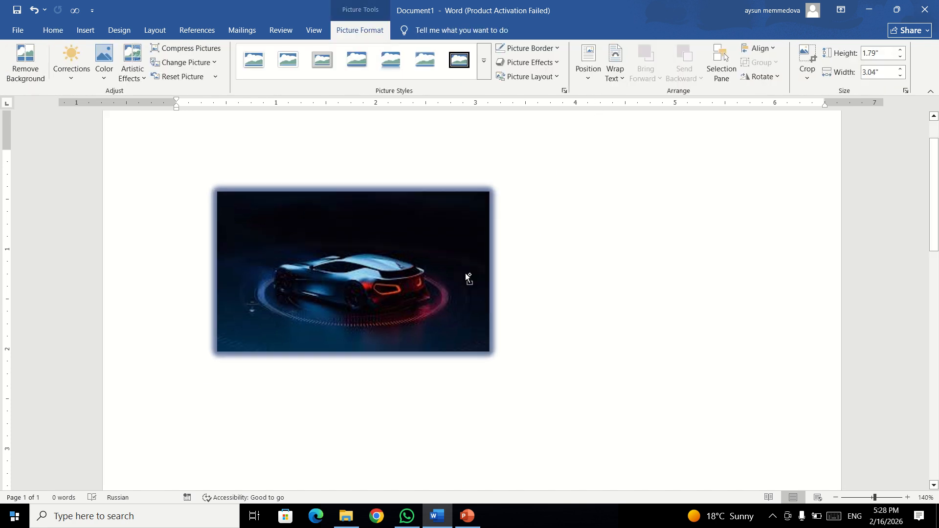
left_click(587, 73)
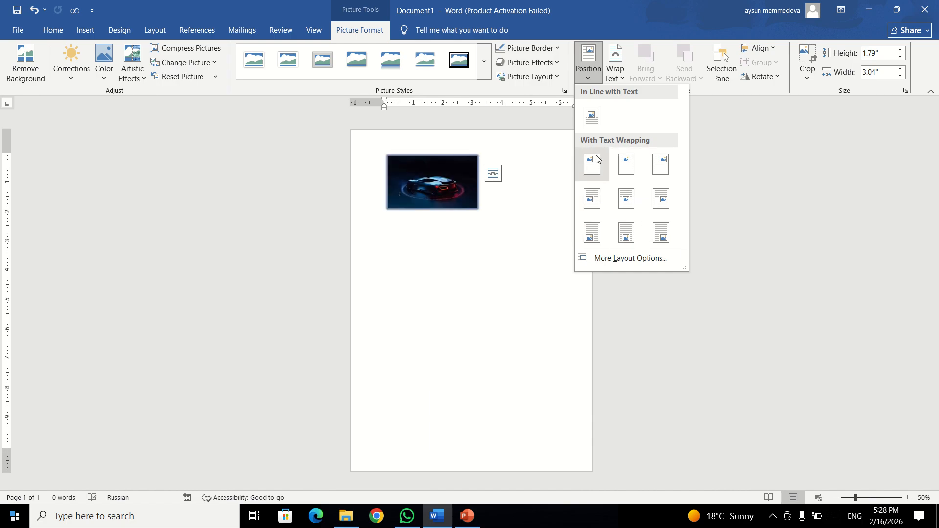
left_click(623, 78)
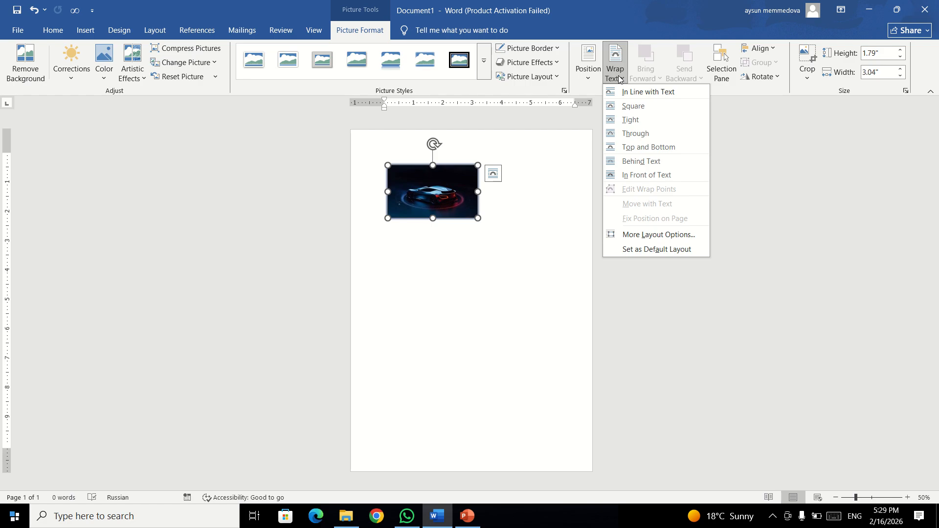
left_click(628, 120)
left_click(563, 225)
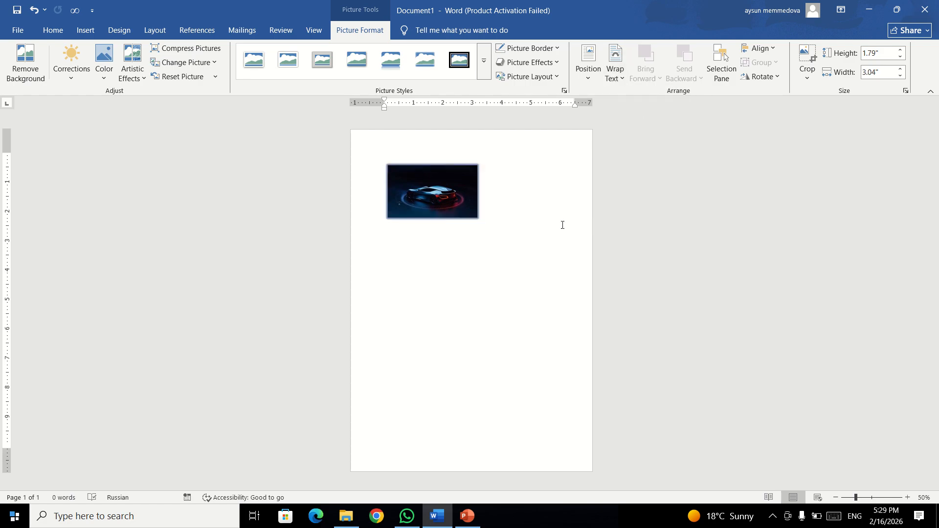
Increase the car picture's height to 2.1", and enlarge it proportionally to about 3.31" high by 5.63" wide
left_click(469, 204)
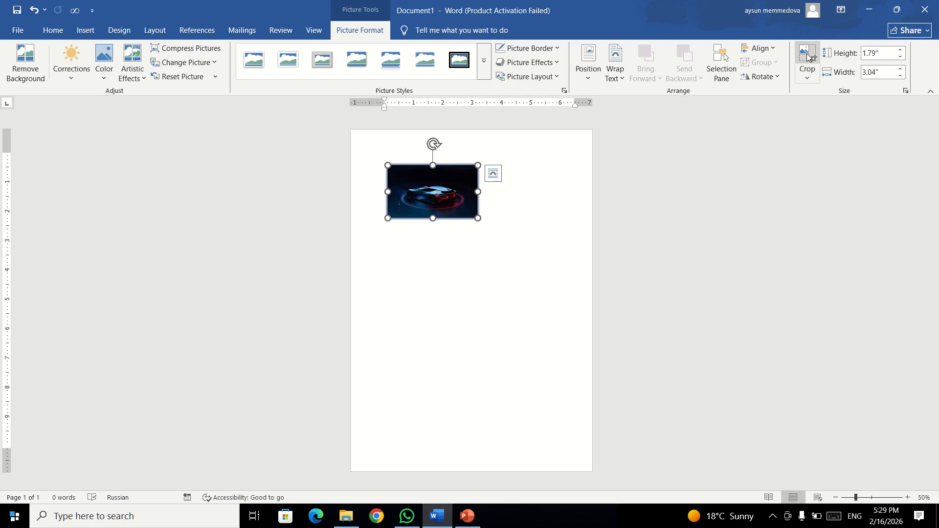
scroll(465, 239, "up", 7)
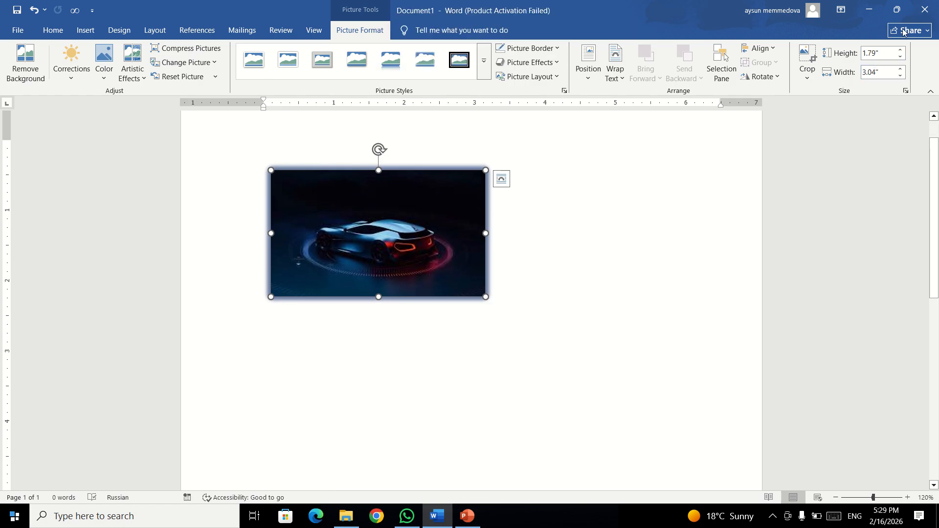
left_click(901, 50)
left_click(901, 50)
left_click(901, 50)
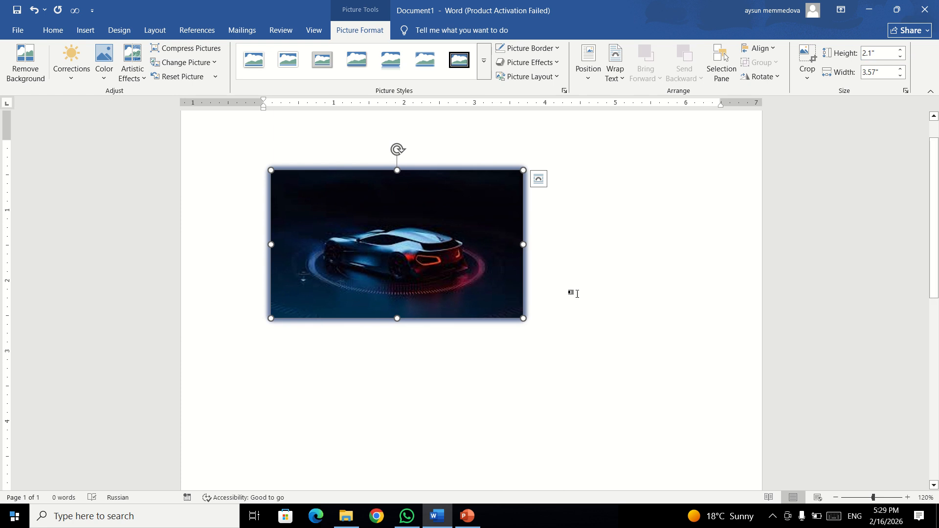
left_click_drag(522, 317, 484, 317)
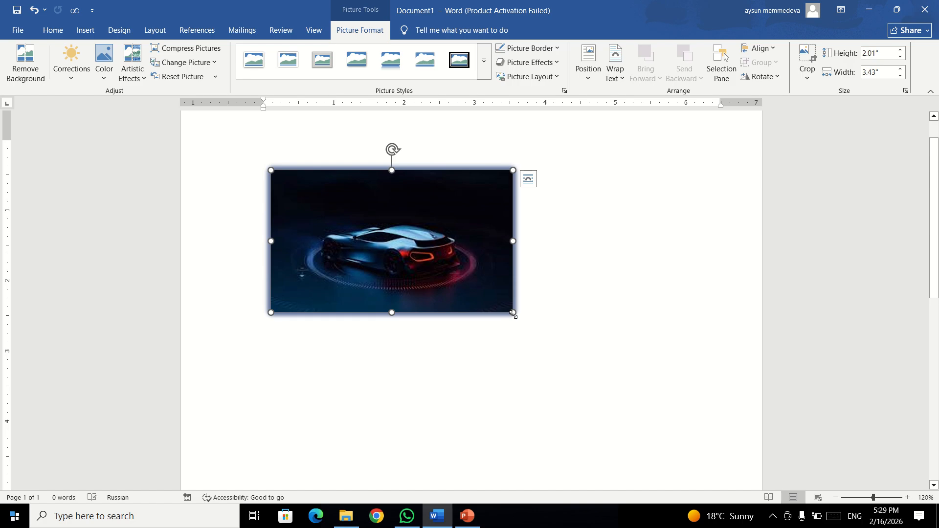
left_click_drag(513, 312, 636, 405)
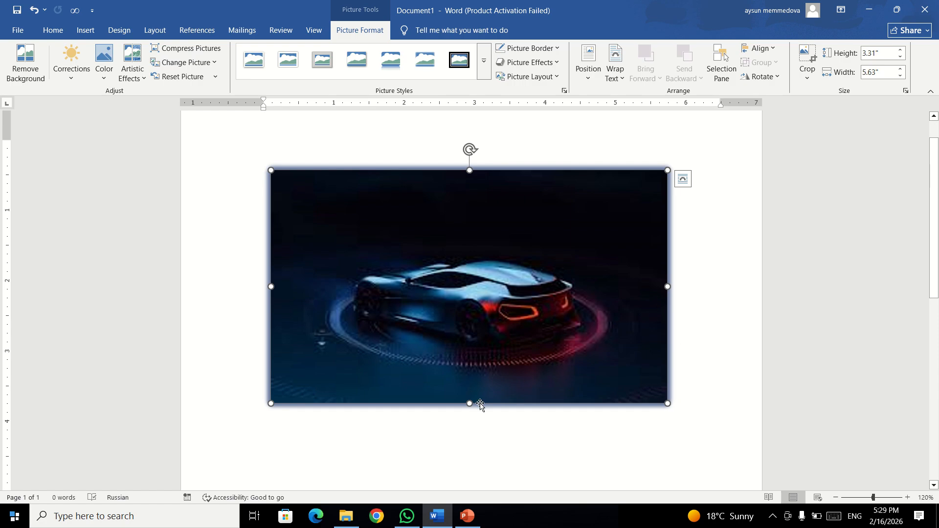
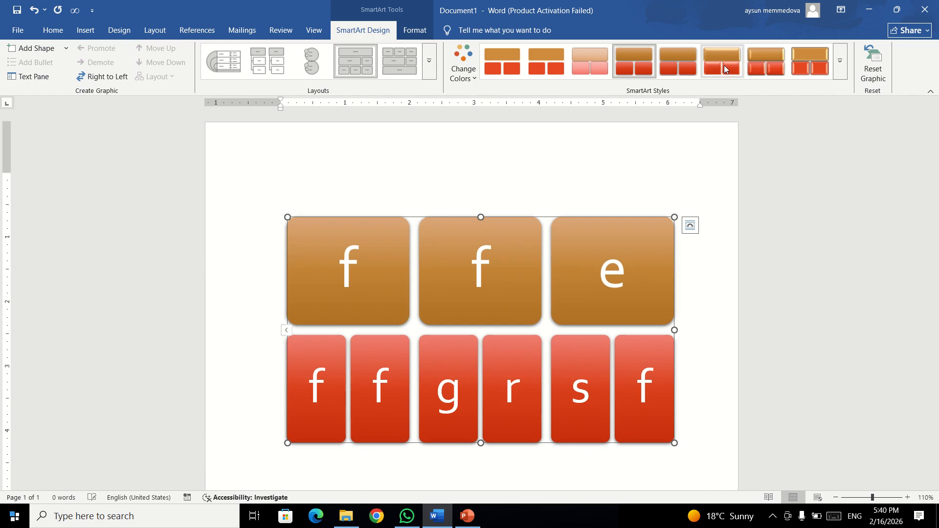
Apply the tilted 3-D style to the SmartArt graphic and move the graphic slightly higher on the page
left_click(839, 60)
left_click(502, 159)
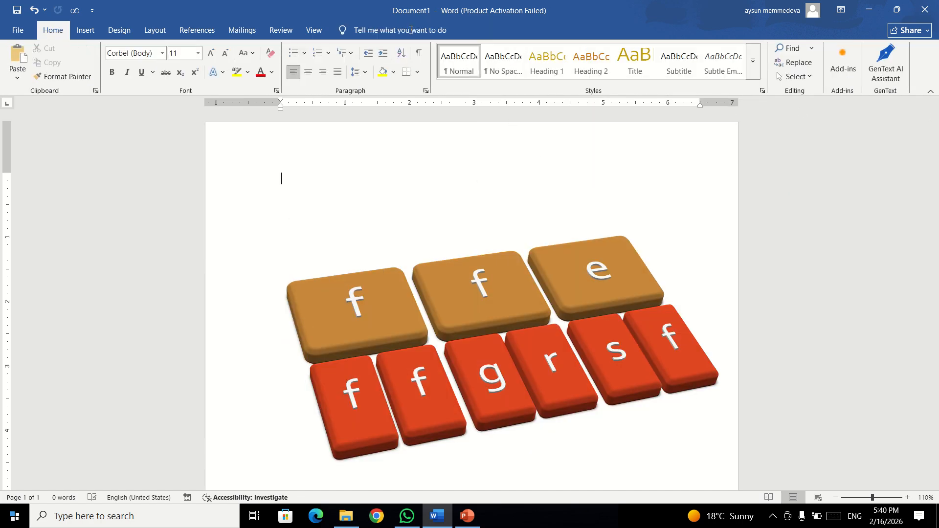
left_click(517, 270)
left_click(410, 32)
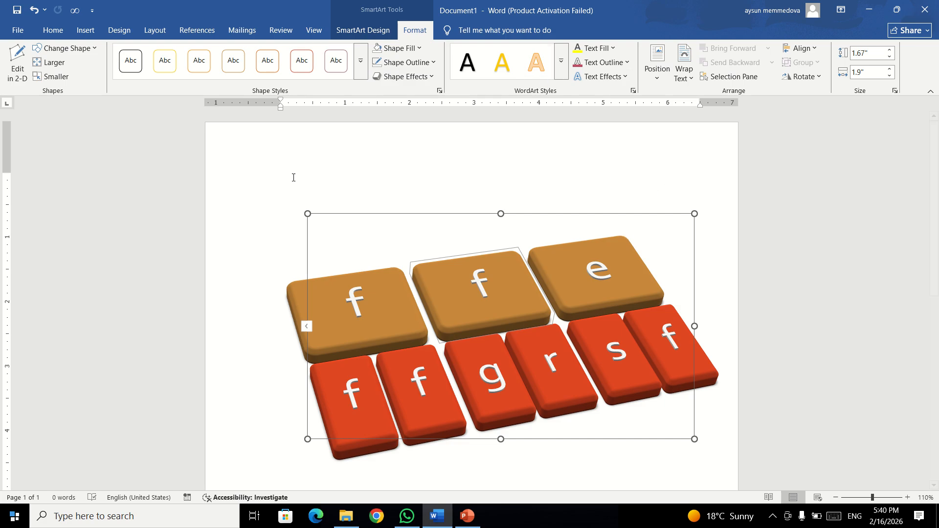
left_click(351, 151)
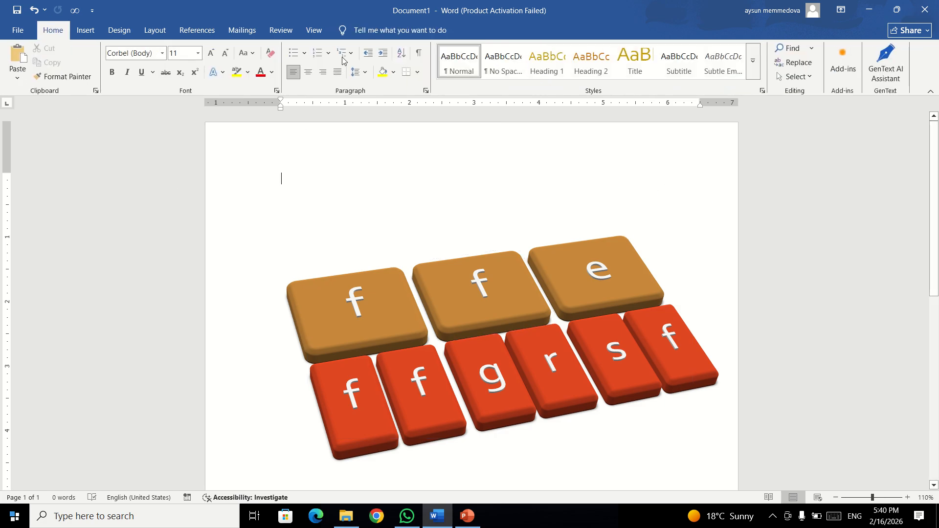
left_click(404, 296)
left_click(374, 33)
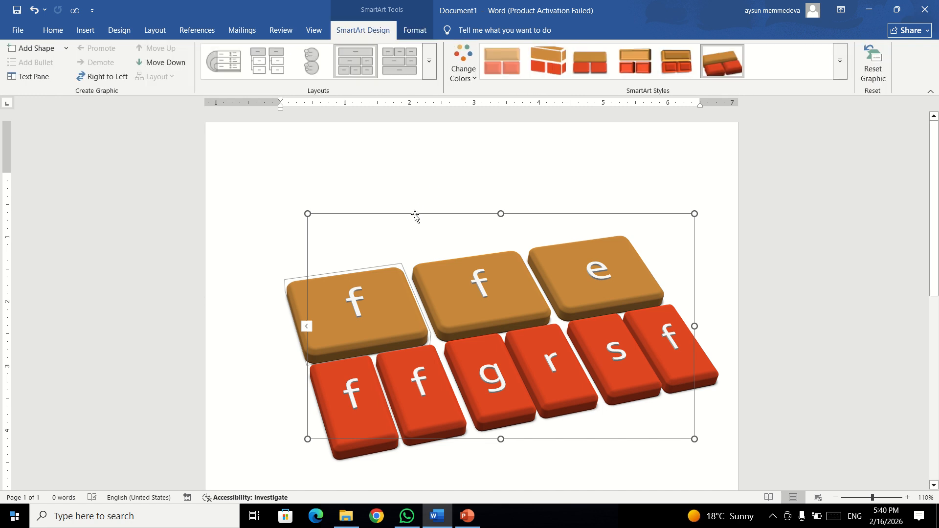
left_click_drag(416, 214, 381, 202)
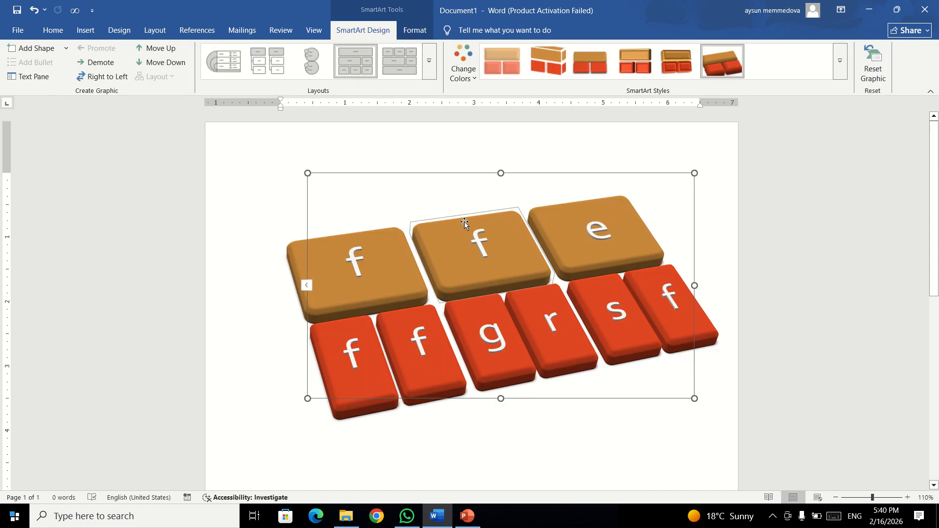
Undo the SmartArt changes back to the blank page
key("ctrl+z")
key("ctrl+z")
key("ctrl+z")
key("ctrl+z")
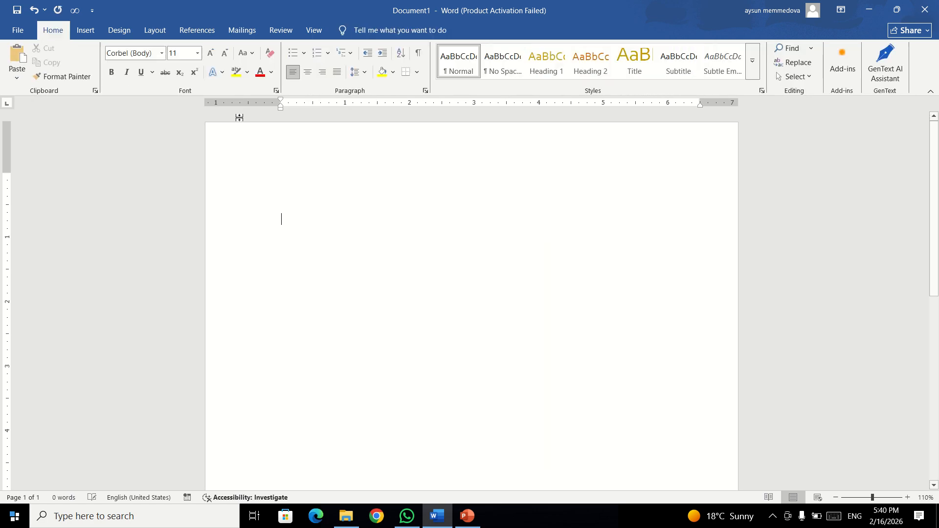
Insert a Vertical Bullet List SmartArt graphic and select its first heading shape
left_click(85, 30)
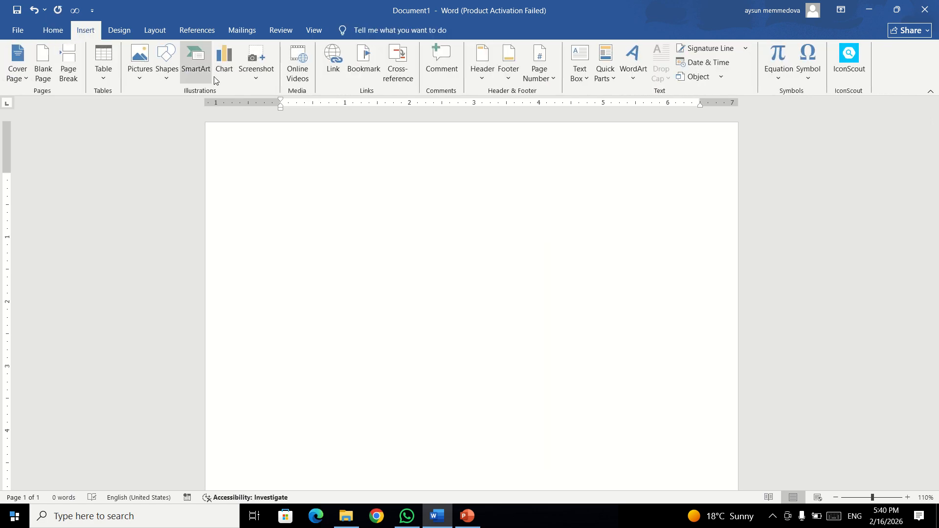
left_click(186, 69)
left_click(361, 226)
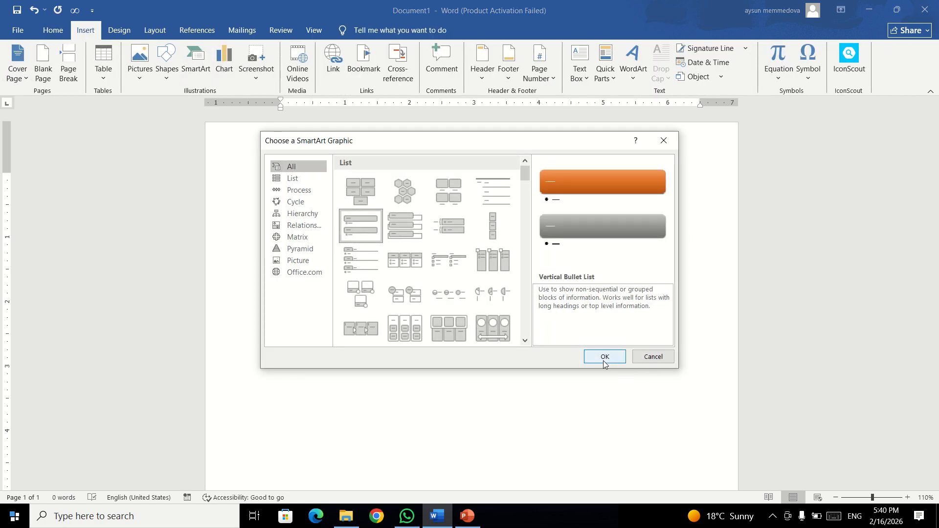
left_click(604, 357)
left_click(373, 243)
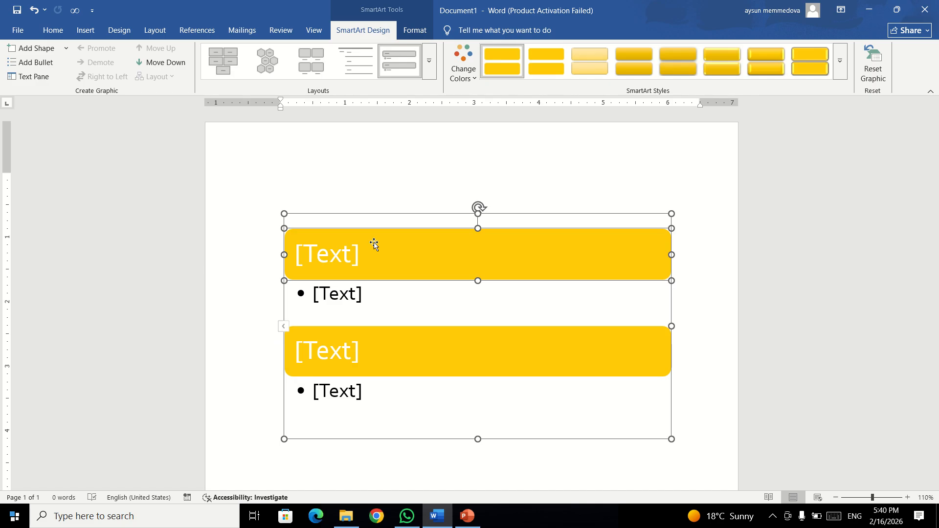
mouse_move(374, 30)
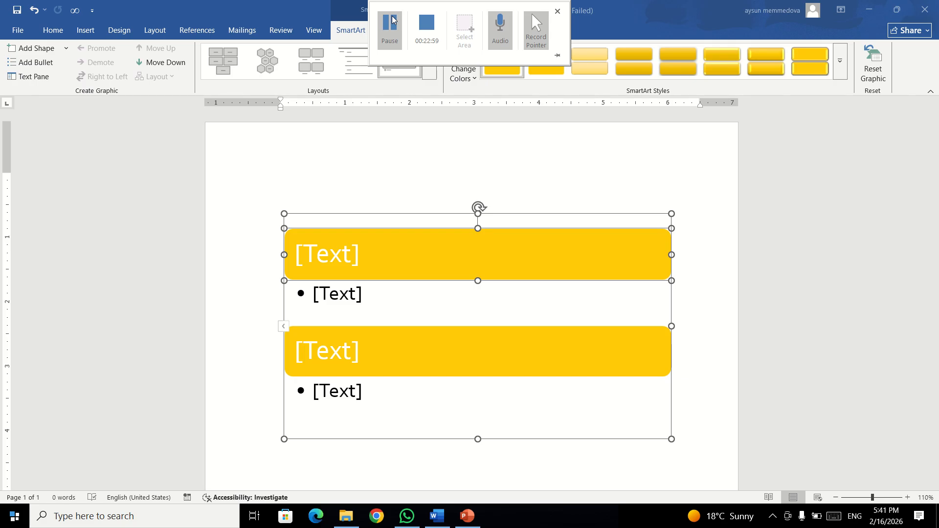
left_click(391, 20)
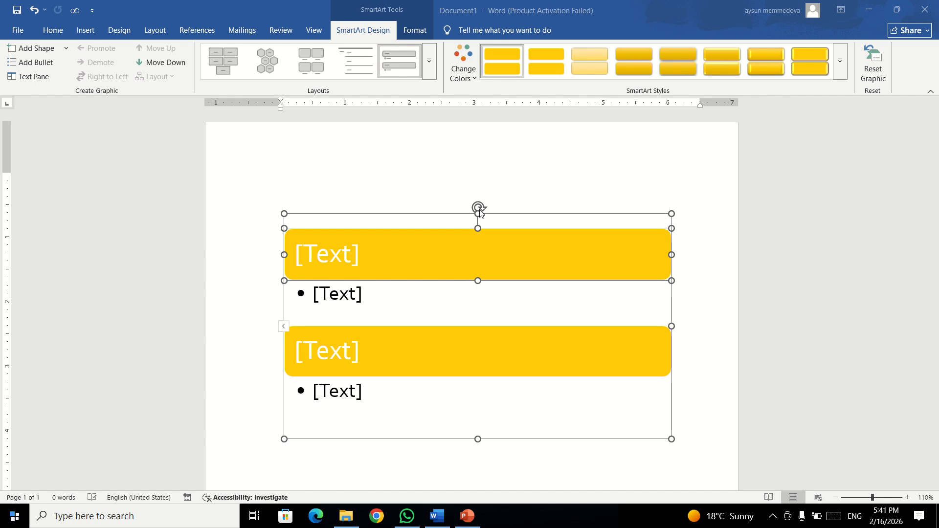
Select the entire Vertical Bullet List graphic and delete it from the page
left_click(357, 261)
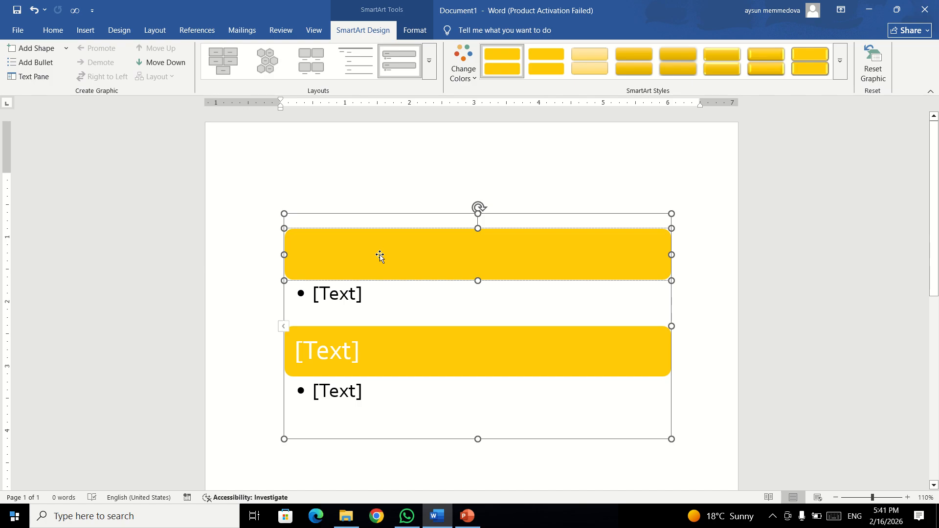
left_click(427, 160)
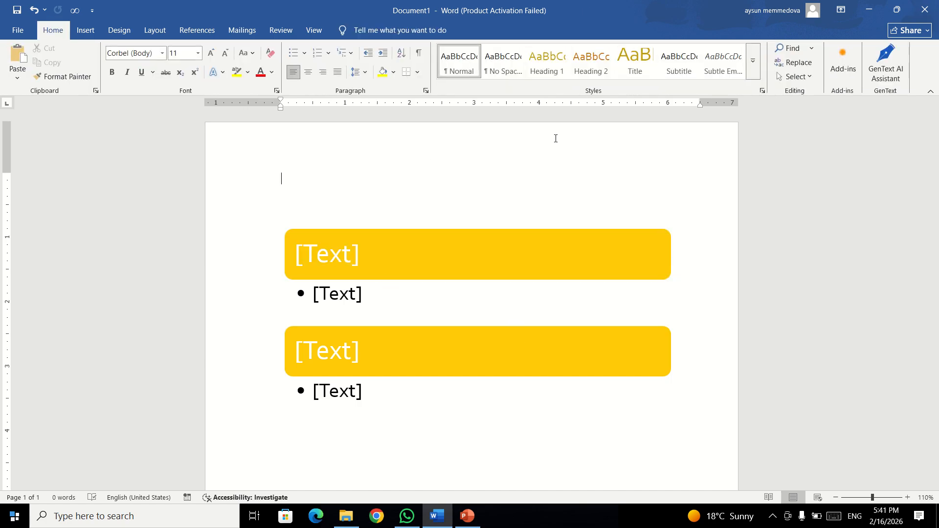
left_click(493, 255)
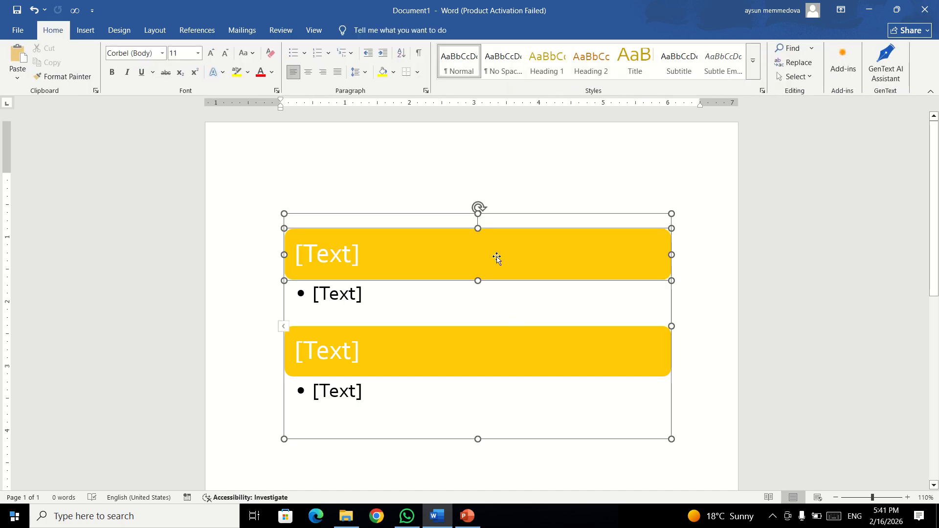
left_click(384, 201)
left_click(380, 224)
key("Delete")
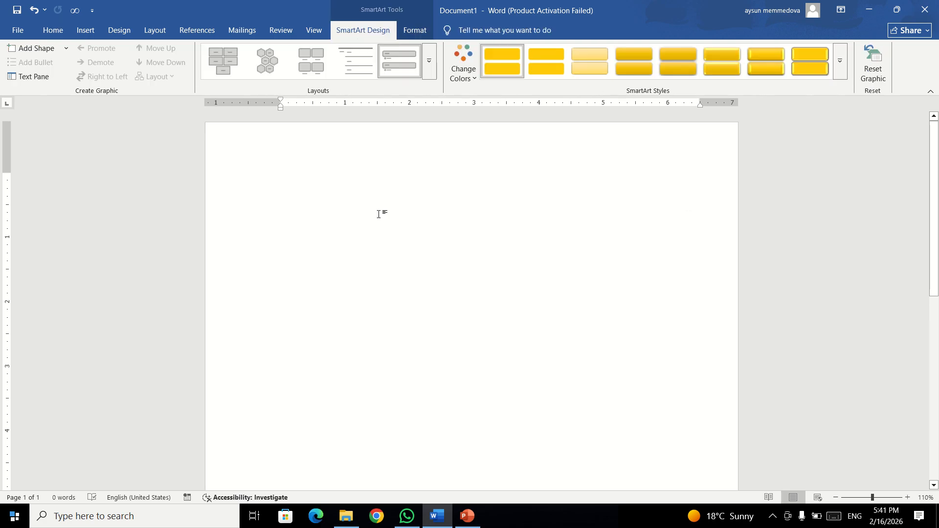
Capture a rectangular screen snip of the Chart command and paste it into the document
left_click(92, 35)
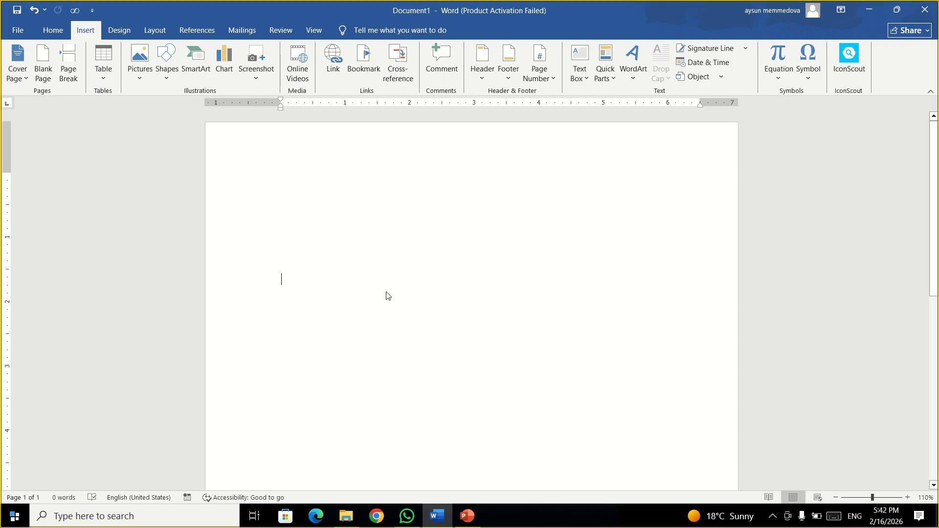
key("super+shift+s")
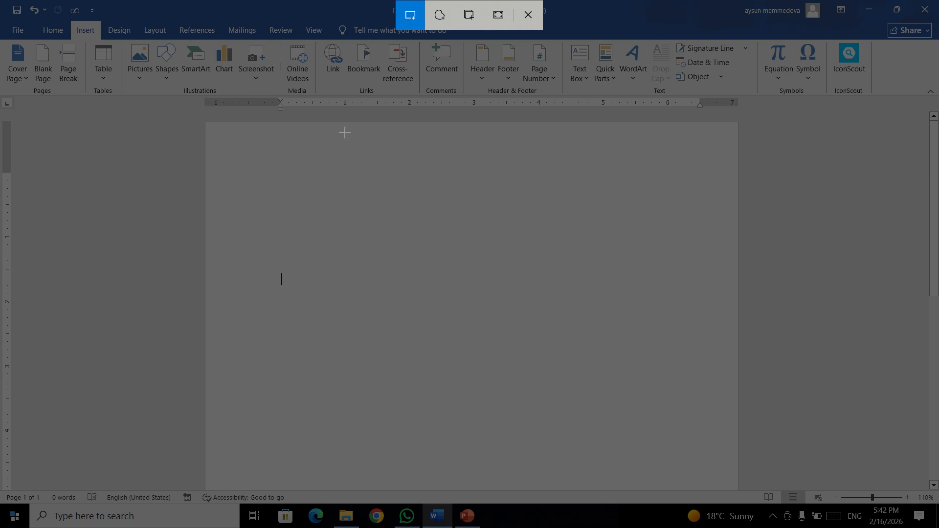
left_click_drag(209, 38, 242, 83)
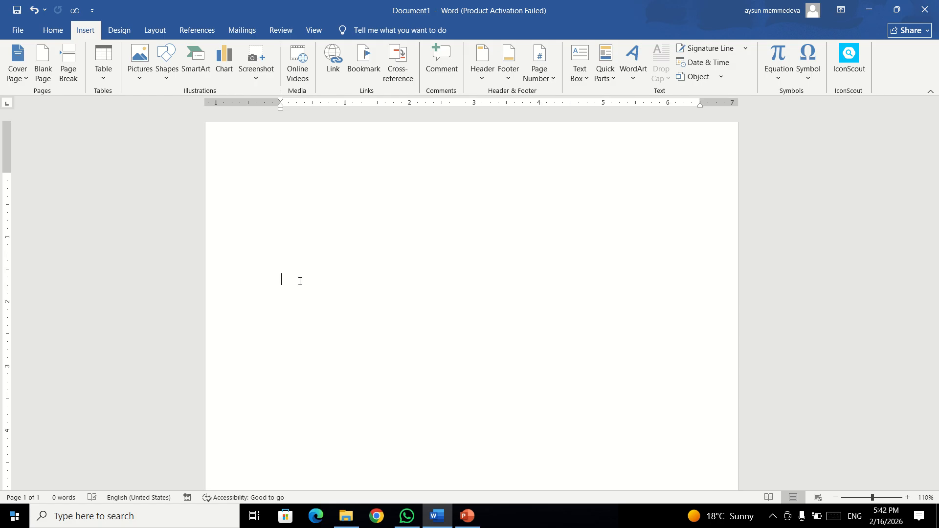
key("ctrl+v")
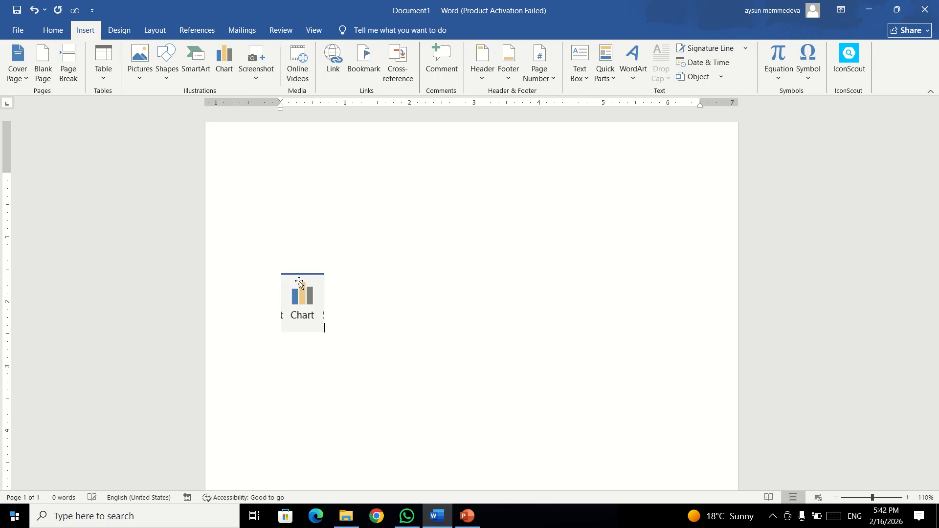
Enlarge the pasted Chart picture to about 2.96" high and 2.17" wide
left_click(299, 284)
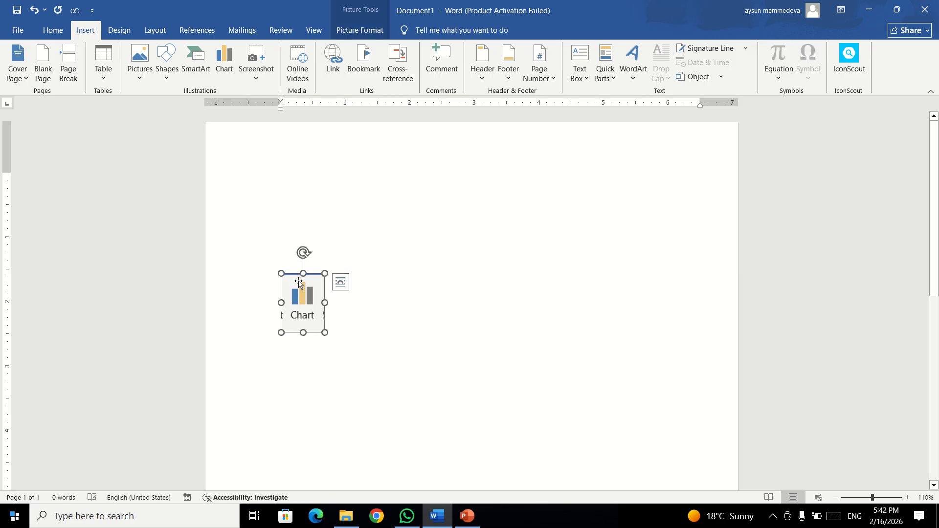
left_click_drag(325, 333, 422, 465)
left_click(360, 30)
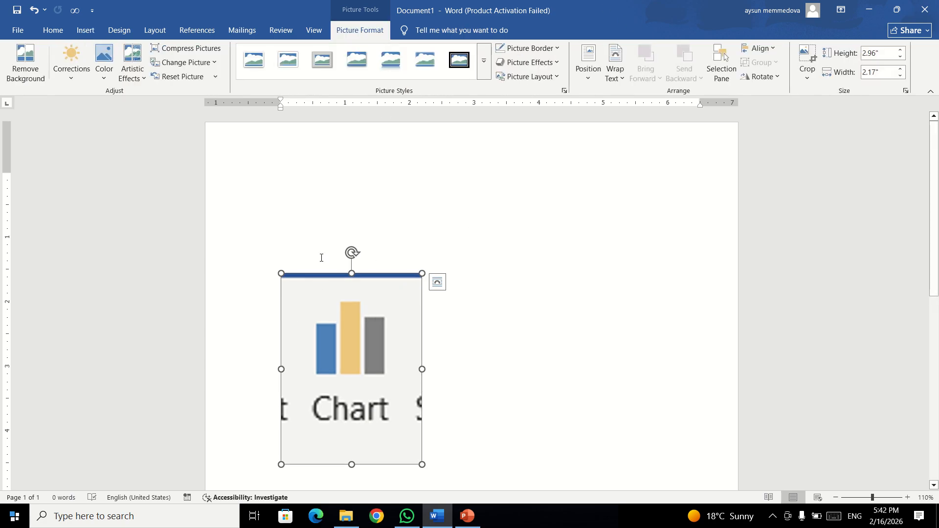
Select the enlarged Chart picture and delete it from the page
scroll(343, 259, "down", 2)
left_click(427, 233)
left_click(379, 241)
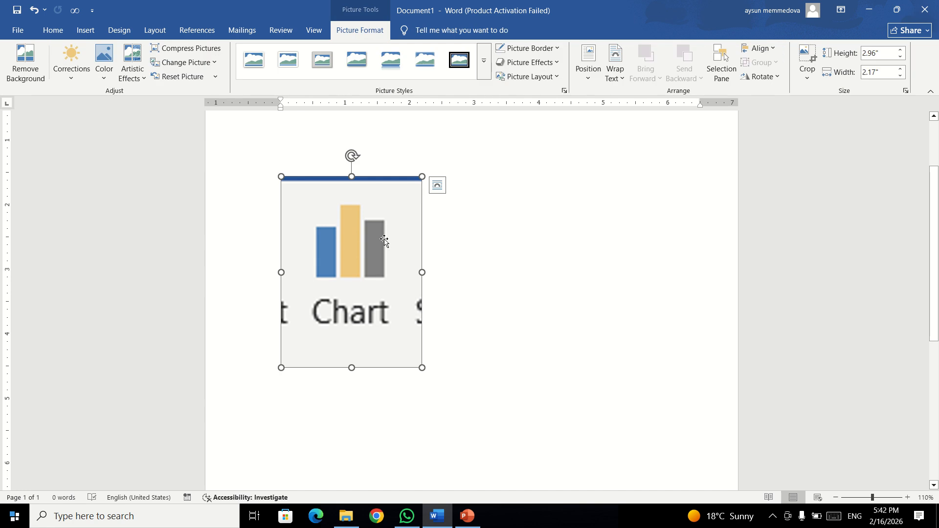
key("Delete")
Insert a screen clipping of the two dragons on the desktop wallpaper, about 2.54" high and 4.46" wide
left_click(91, 34)
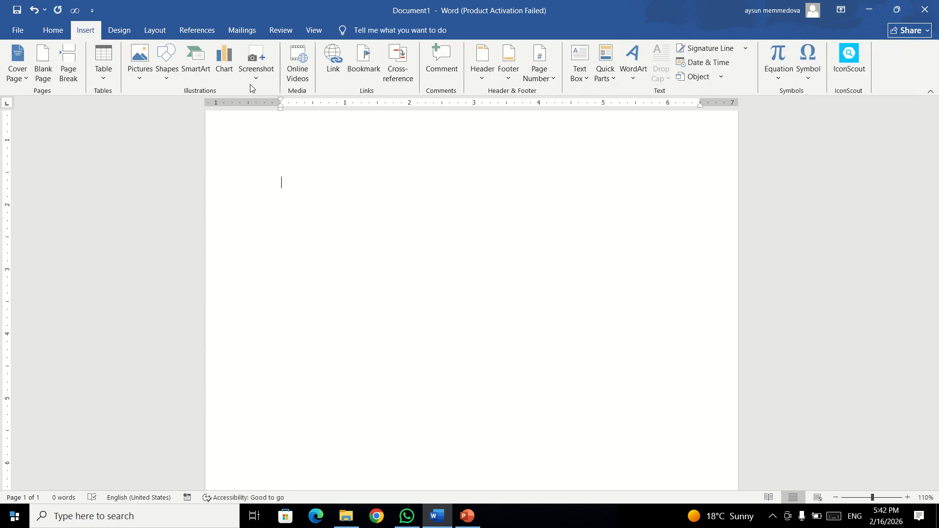
left_click(260, 61)
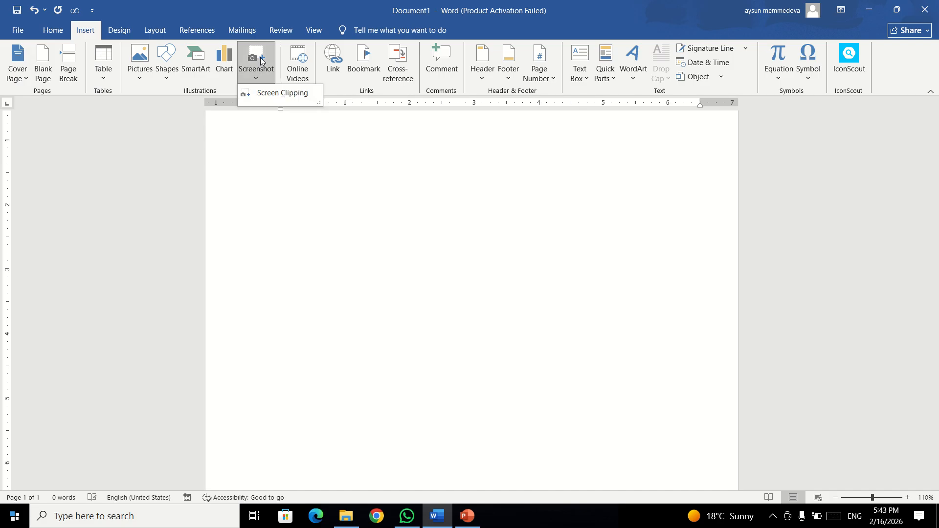
left_click(282, 93)
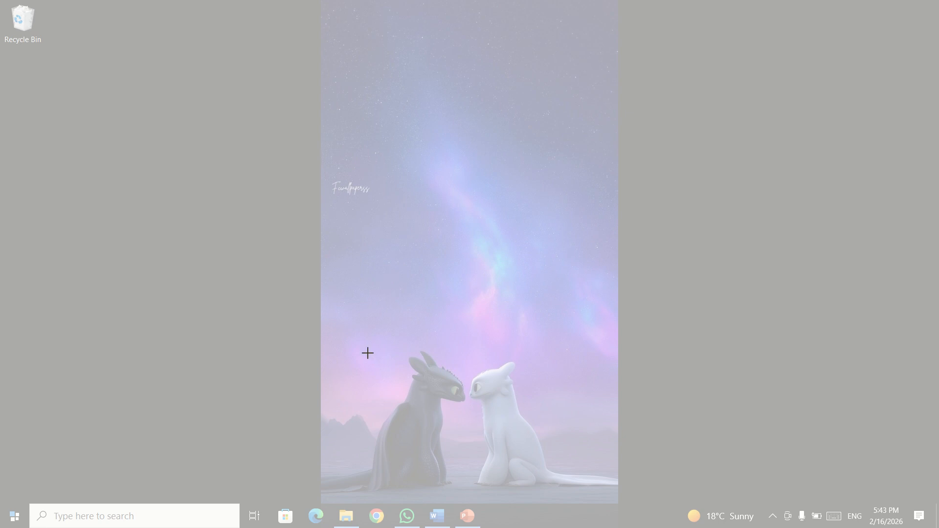
left_click_drag(353, 345, 615, 494)
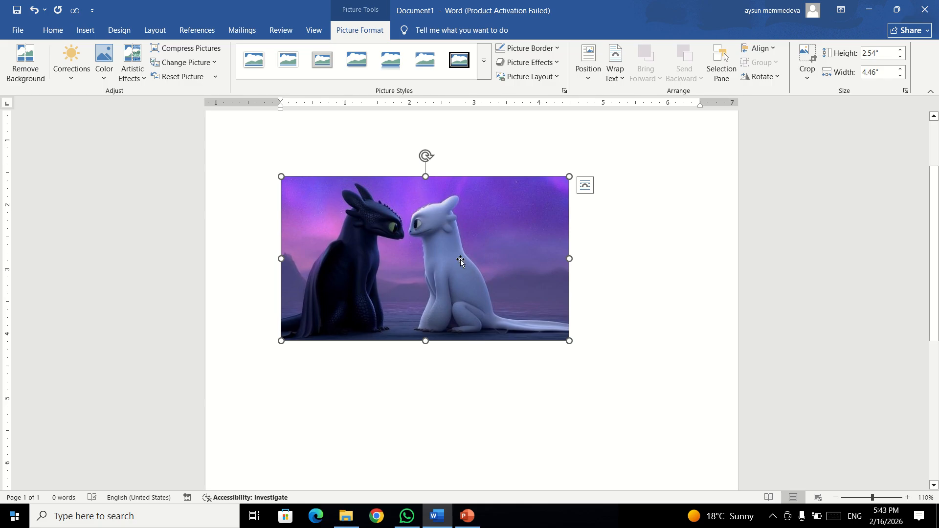
left_click(304, 161)
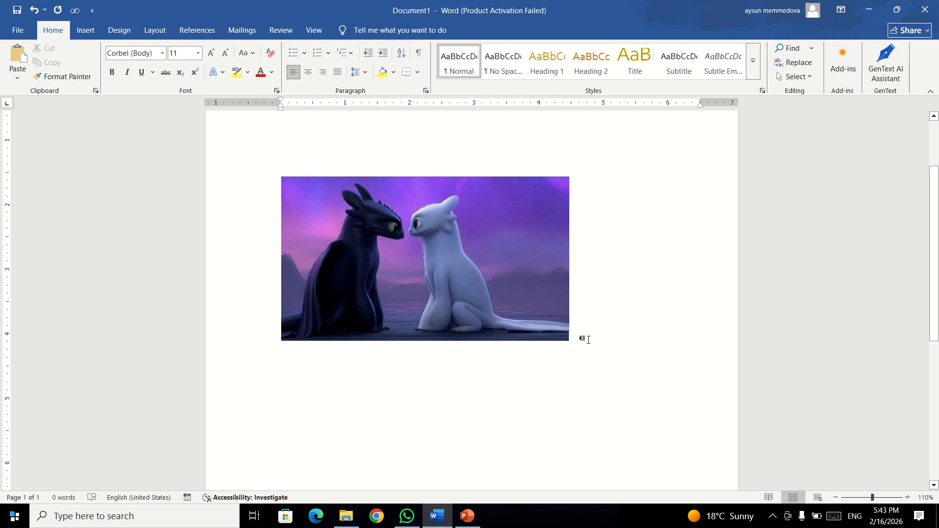
left_click(85, 30)
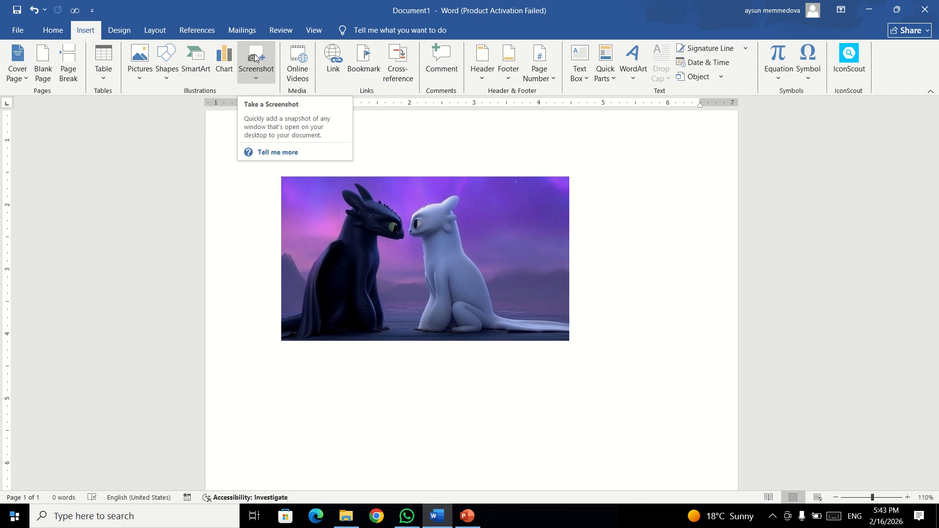
left_click(873, 12)
left_click(438, 517)
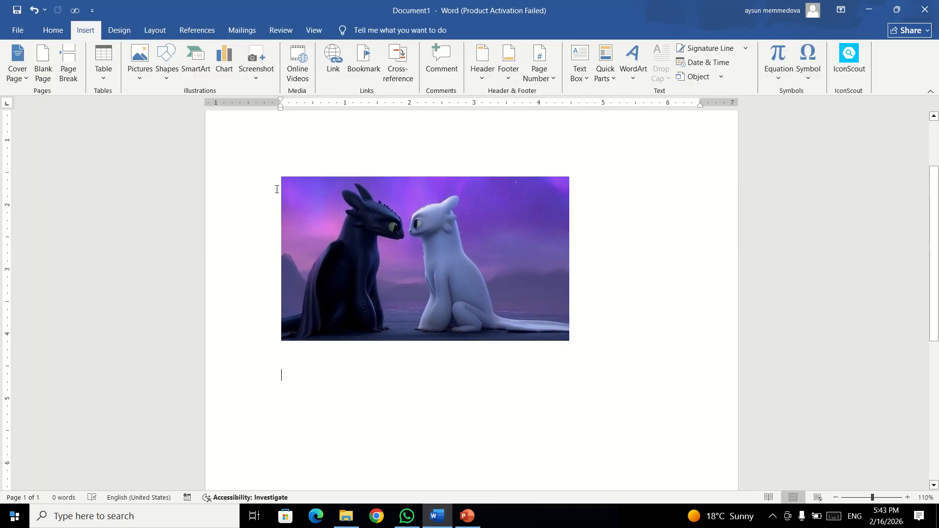
Open a blank document in a second Word window and return to the first document with the dragon picture selected
left_click(424, 245)
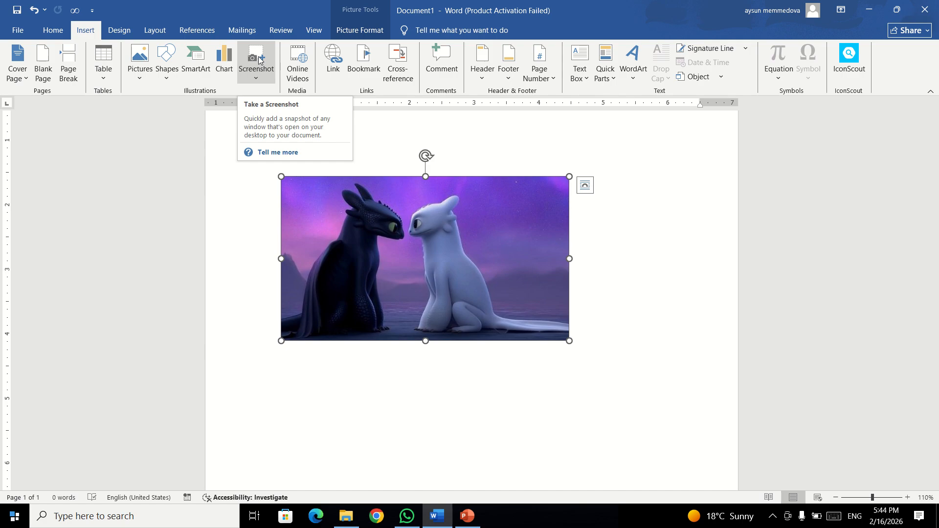
key("super")
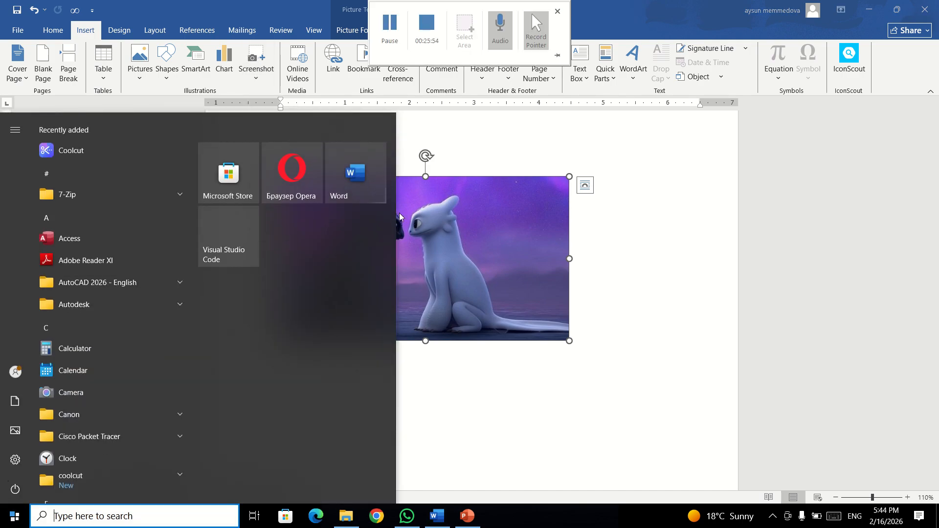
left_click(367, 193)
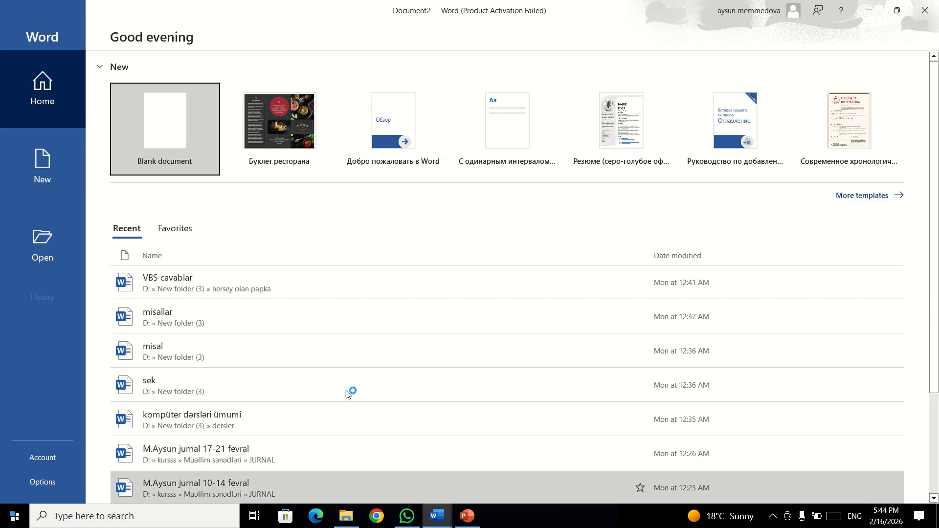
left_click(199, 151)
mouse_move(450, 502)
left_click(407, 504)
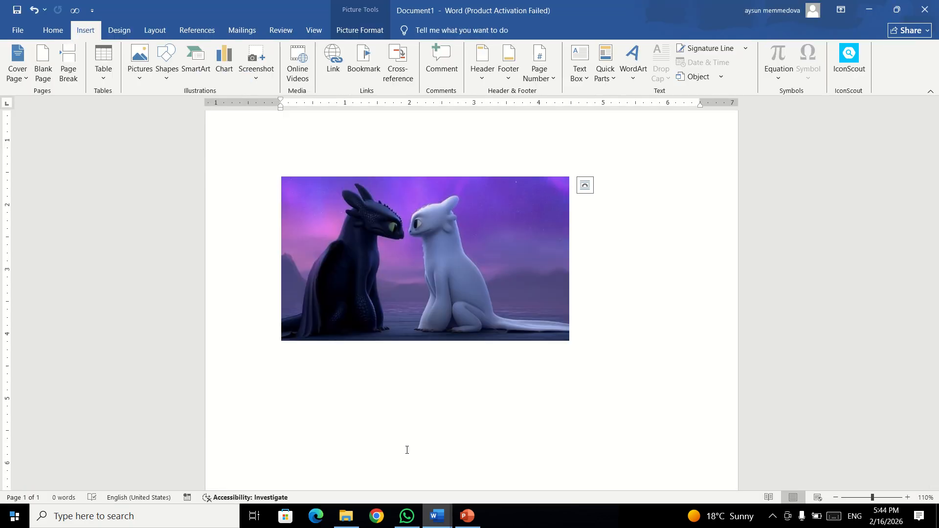
Insert a screen clipping of the other document's Font group over the selected dragon picture, about 1.05" high and 3.25" wide
left_click(257, 68)
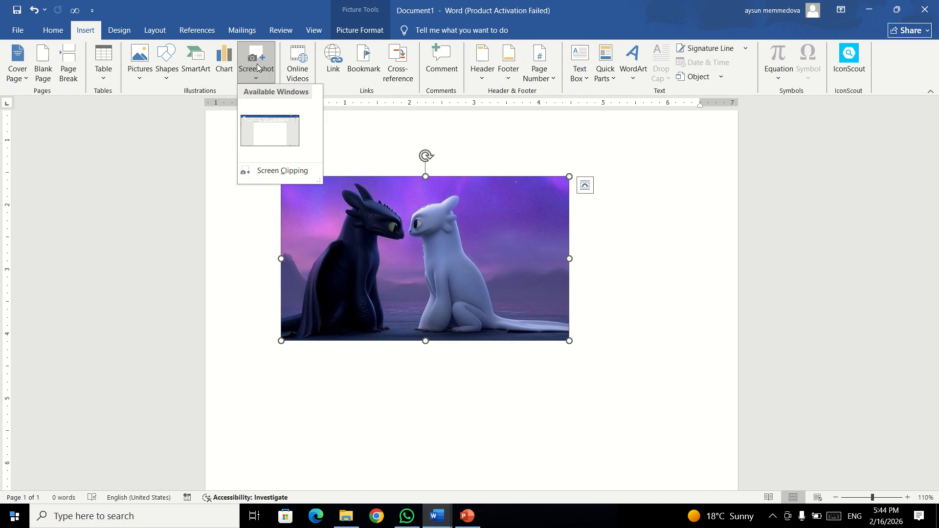
left_click(262, 177)
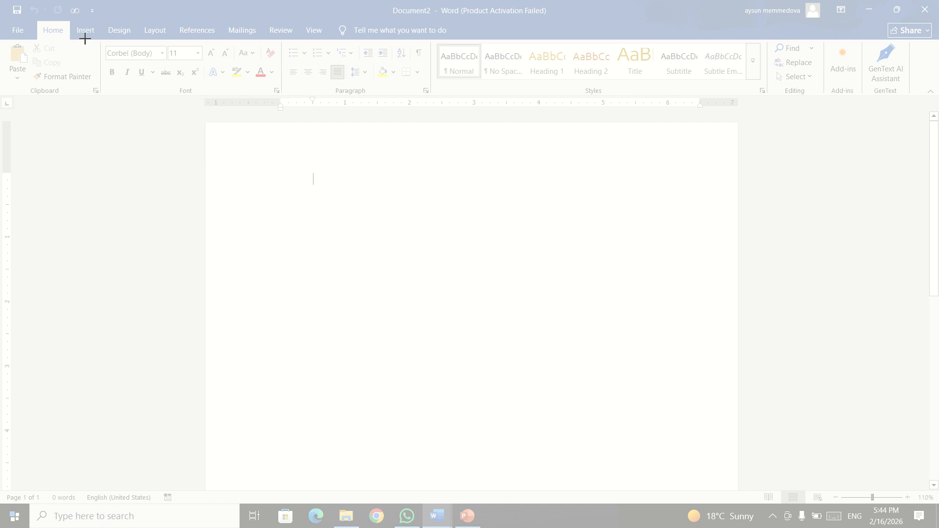
left_click_drag(97, 40, 286, 100)
scroll(375, 241, "up", 3)
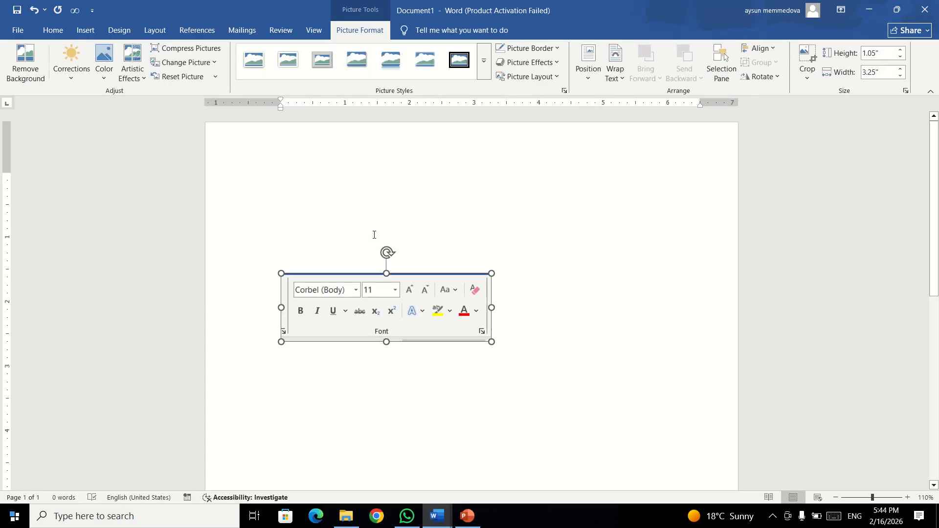
Undo the insertion of the Font group clipping
scroll(363, 272, "down", 5)
scroll(379, 277, "up", 5)
key("ctrl+v")
left_click(549, 228)
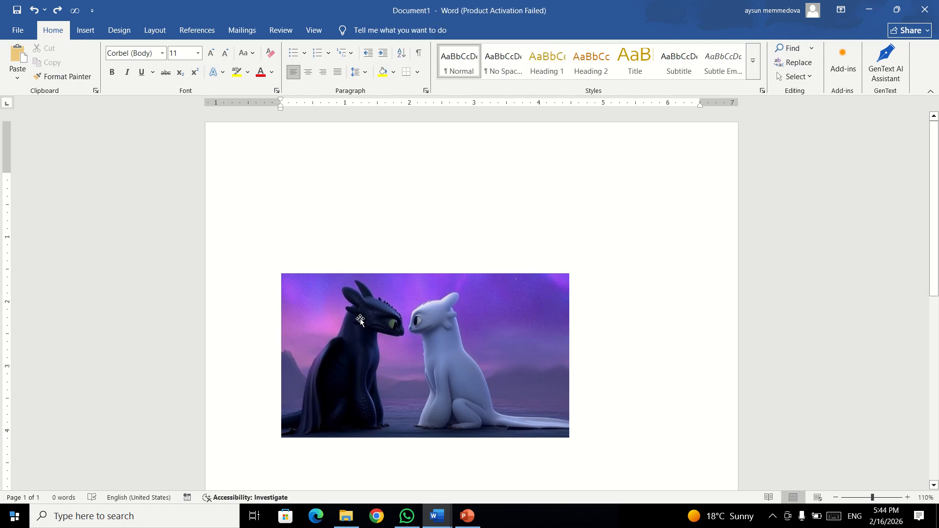
Select the dragon picture and delete it from the page
left_click(86, 30)
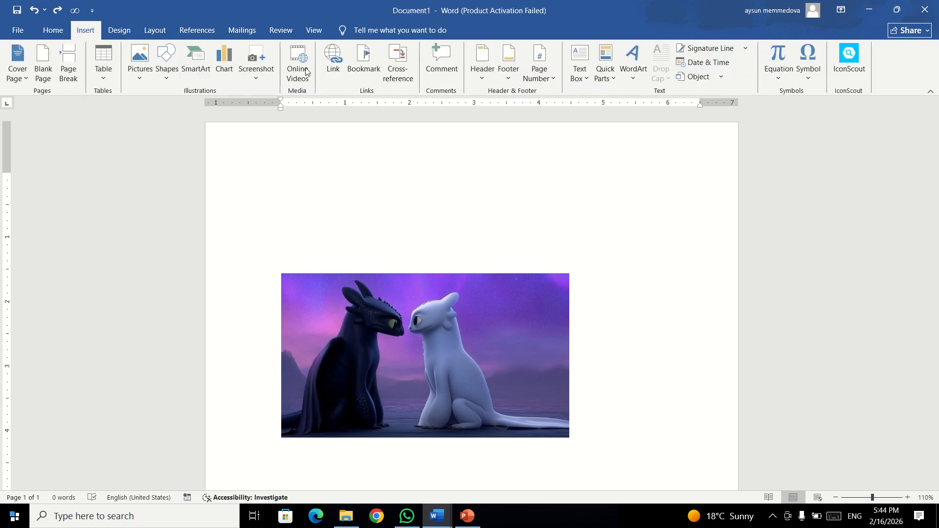
left_click(396, 291)
key("Delete")
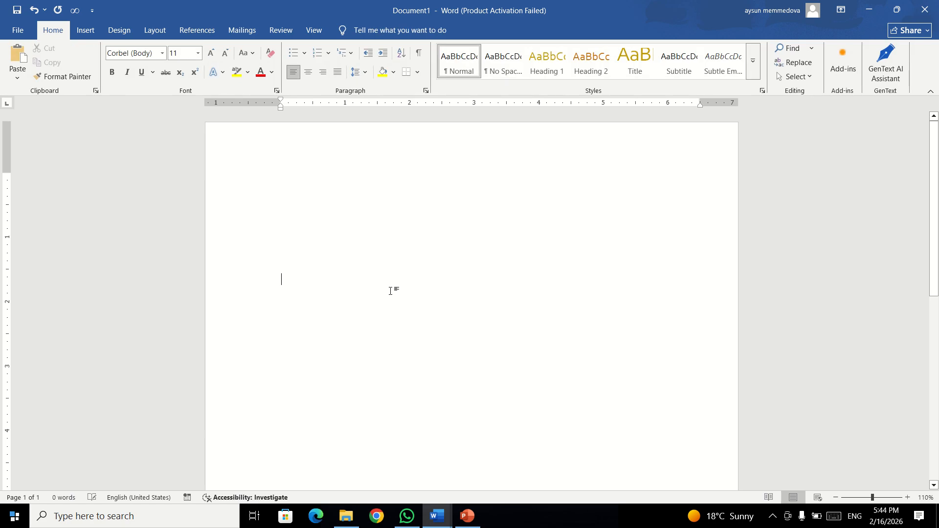
Insert a screenshot of the other open Word window from the available windows
left_click(85, 30)
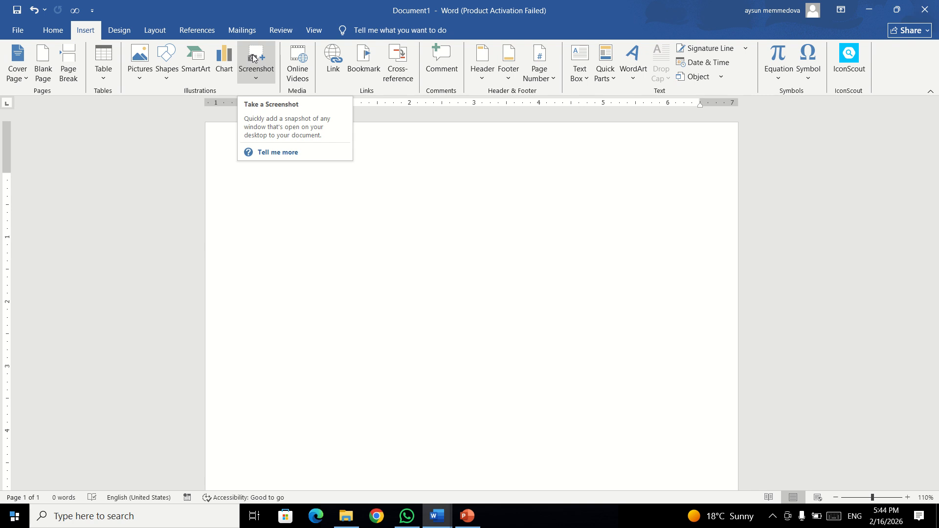
left_click(253, 58)
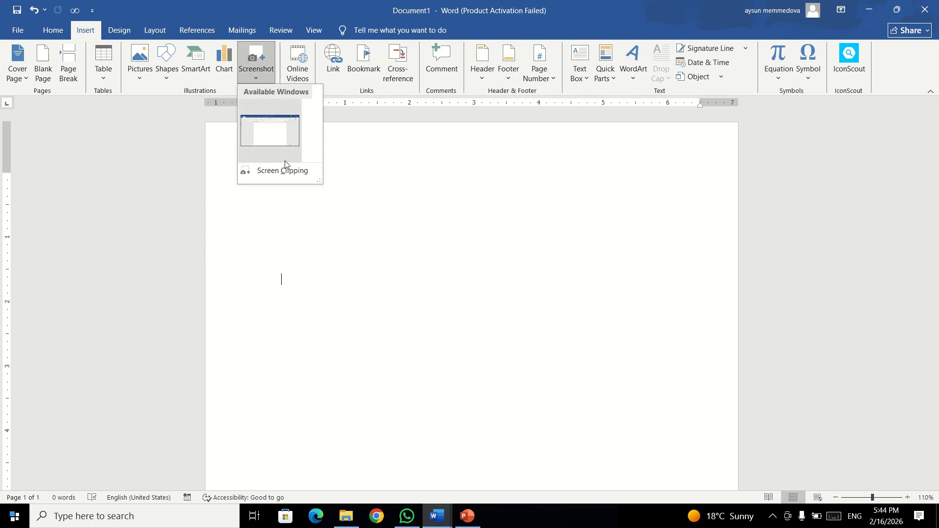
left_click(270, 140)
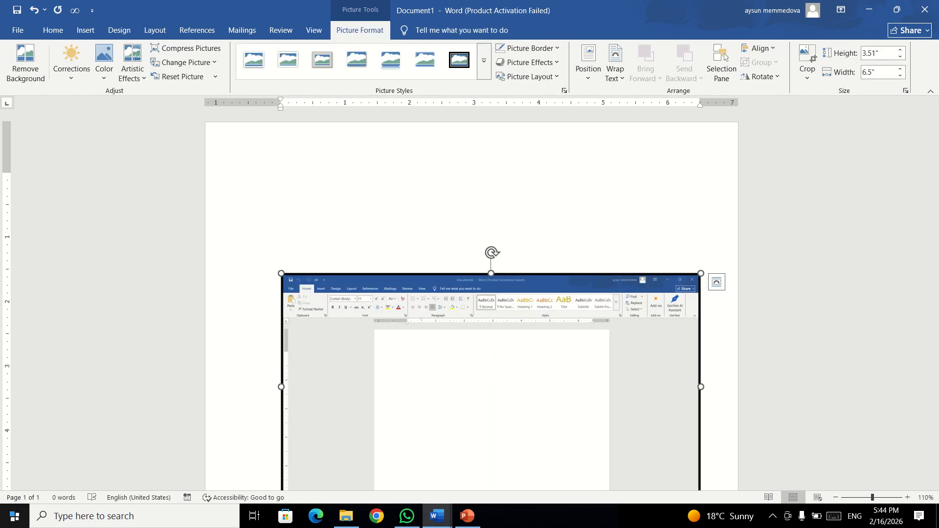
Crop the window screenshot to its upper-left area around the Clipboard group and enlarge it to about 3.42" high and 3.5" wide
scroll(241, 329, "down", 3)
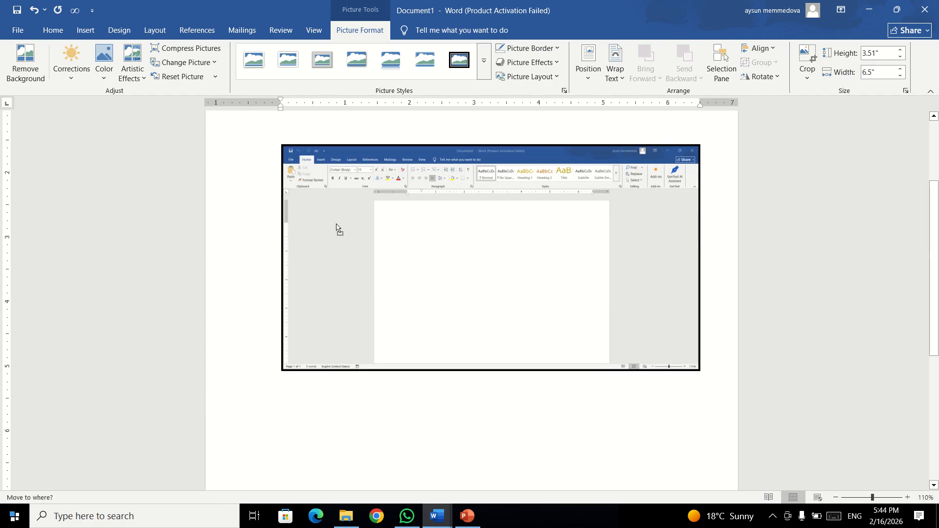
right_click(494, 200)
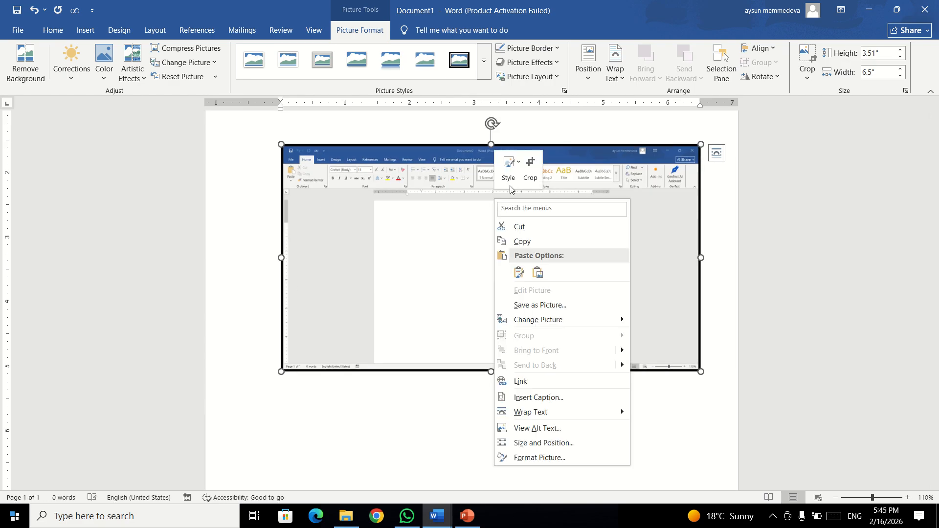
left_click(532, 172)
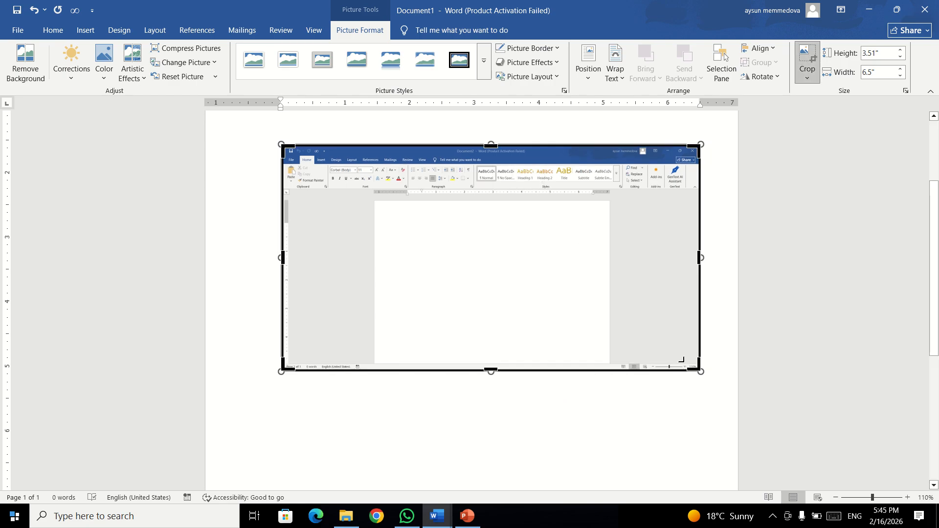
left_click_drag(694, 367, 506, 264)
left_click(369, 139)
left_click(320, 188)
right_click(445, 241)
left_click(479, 206)
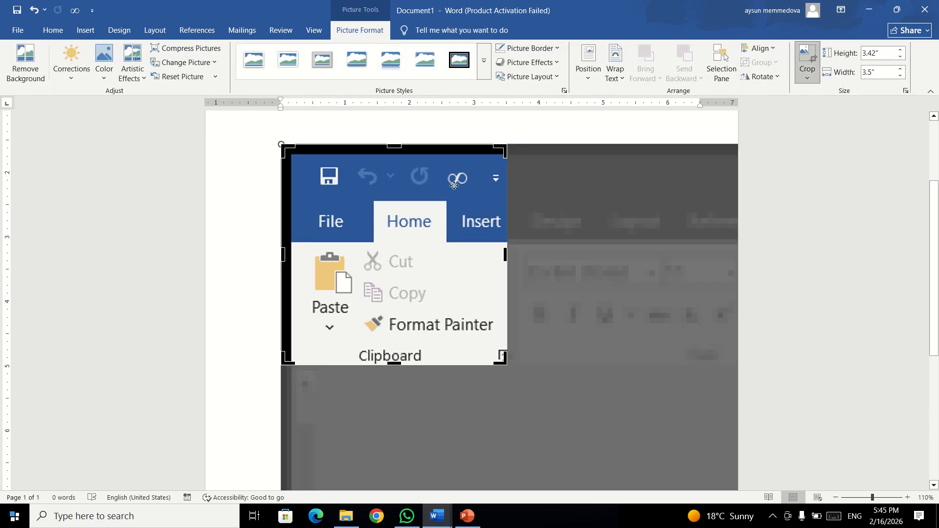
Trim the black border off the top and readjust the crop to about 2.36" high and 4.07" wide
left_click_drag(395, 146, 396, 162)
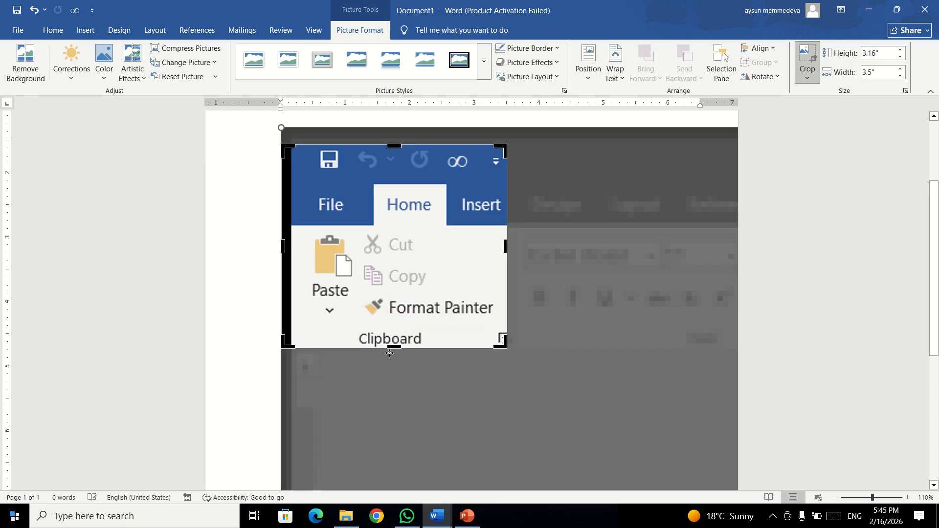
left_click_drag(391, 347, 394, 191)
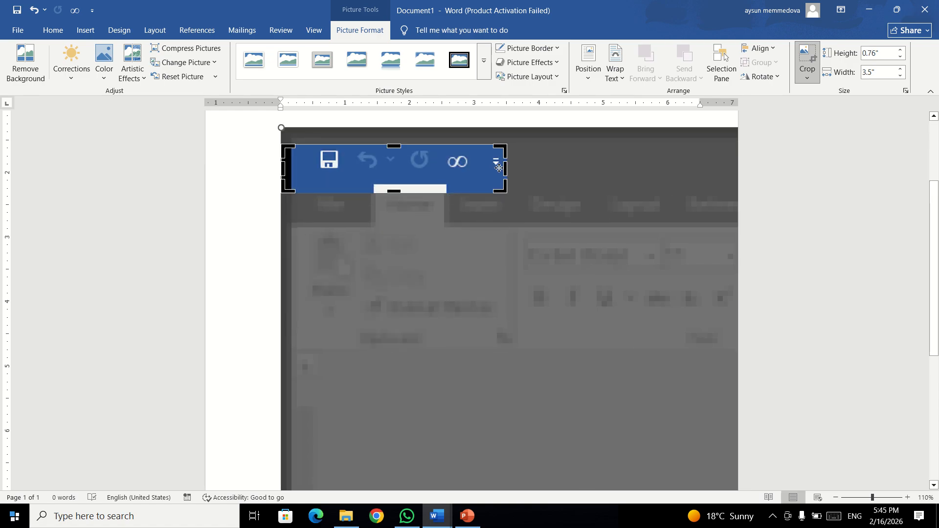
left_click_drag(505, 168, 544, 294)
Finish cropping and delete the cropped window screenshot from the page
left_click(266, 231)
left_click(343, 179)
key("Delete")
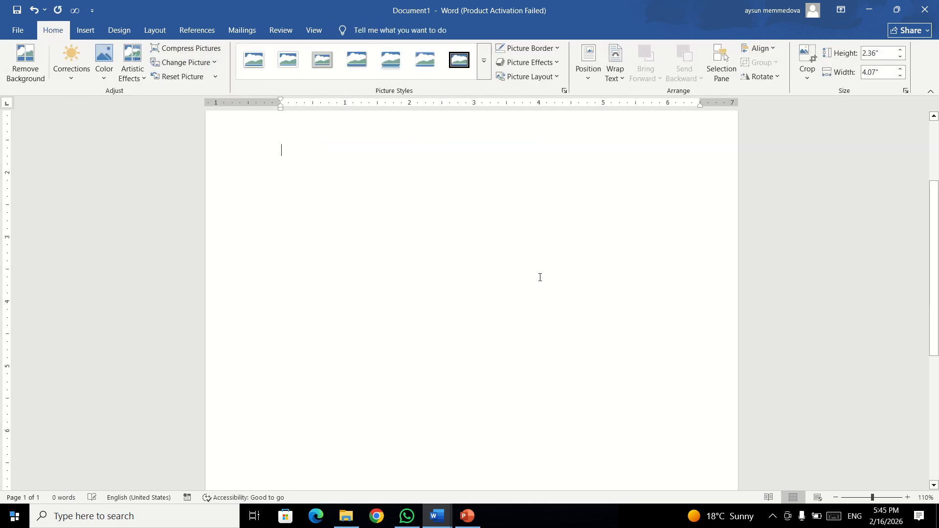
left_click(85, 30)
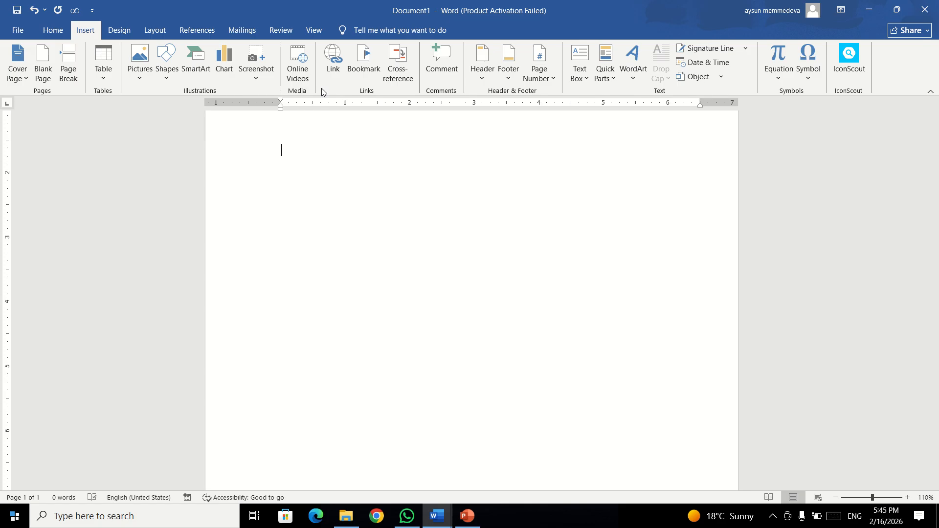
Start inserting an online video and fill its address with the first saved YouTube link
left_click(295, 57)
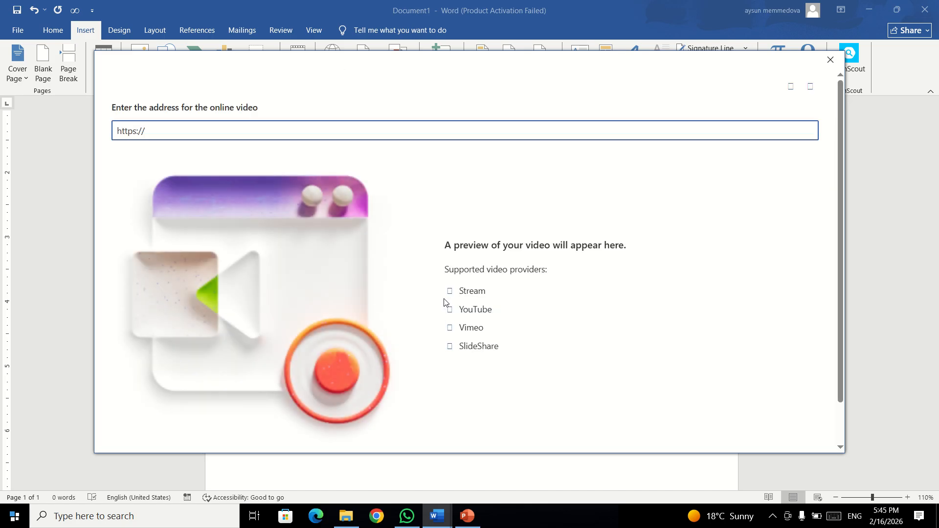
left_click(172, 130)
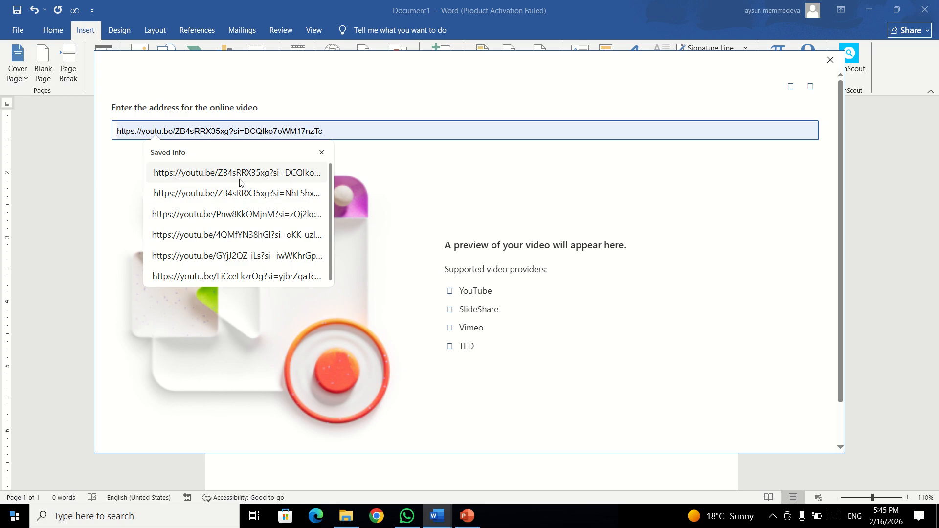
left_click(239, 180)
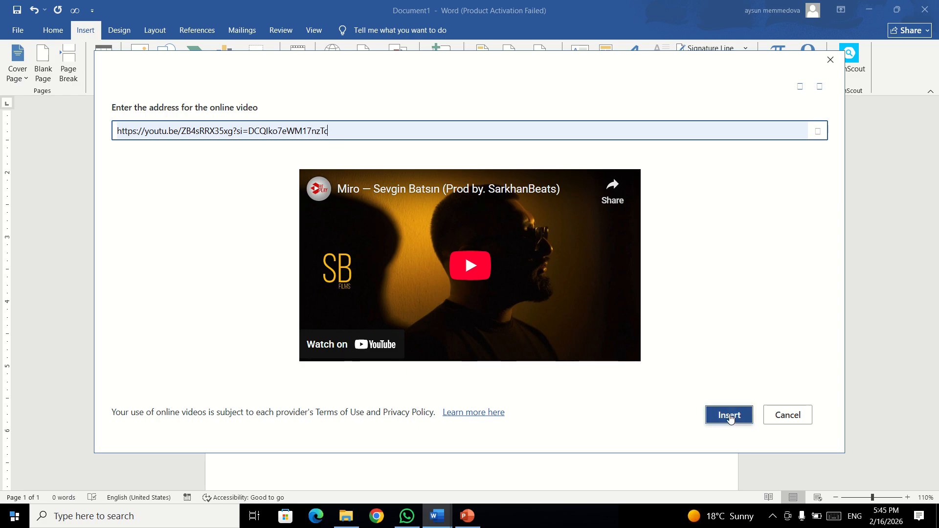
Switch to Google Chrome, go to YouTube and open the video "Esrarengiz Kasaba HAKLIYDI" from the home page
left_click(375, 516)
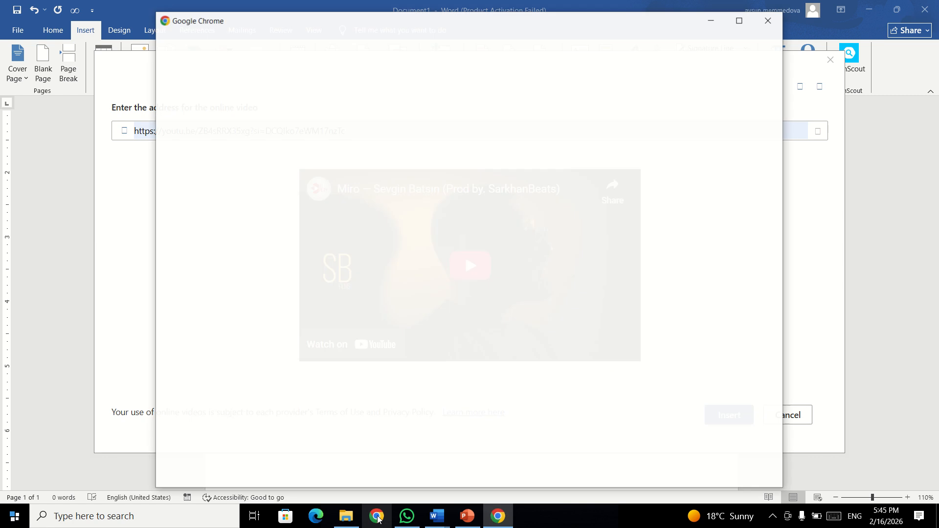
left_click(423, 288)
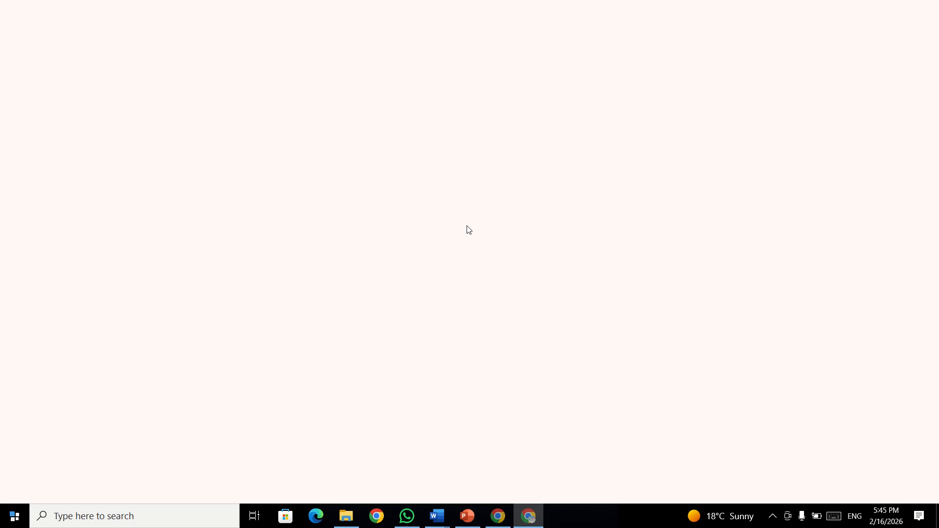
left_click(332, 299)
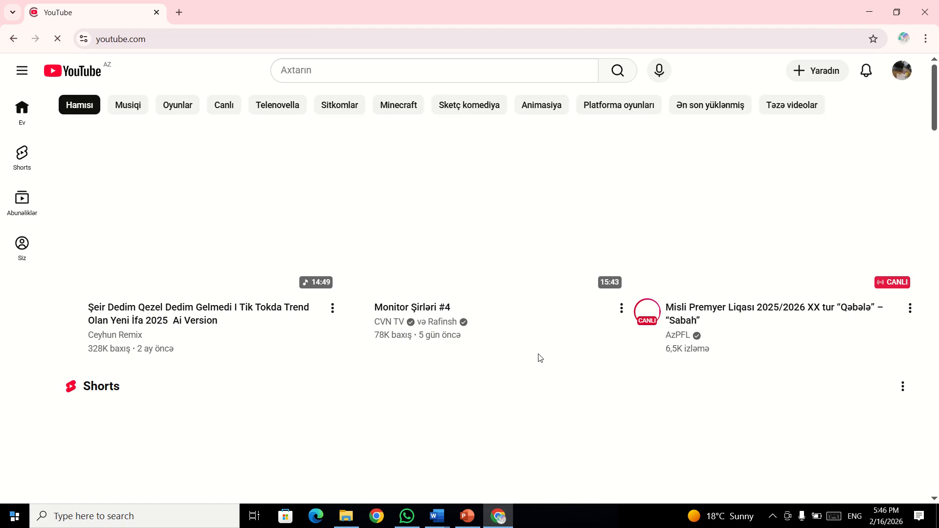
scroll(511, 333, "down", 7)
scroll(512, 332, "down", 6)
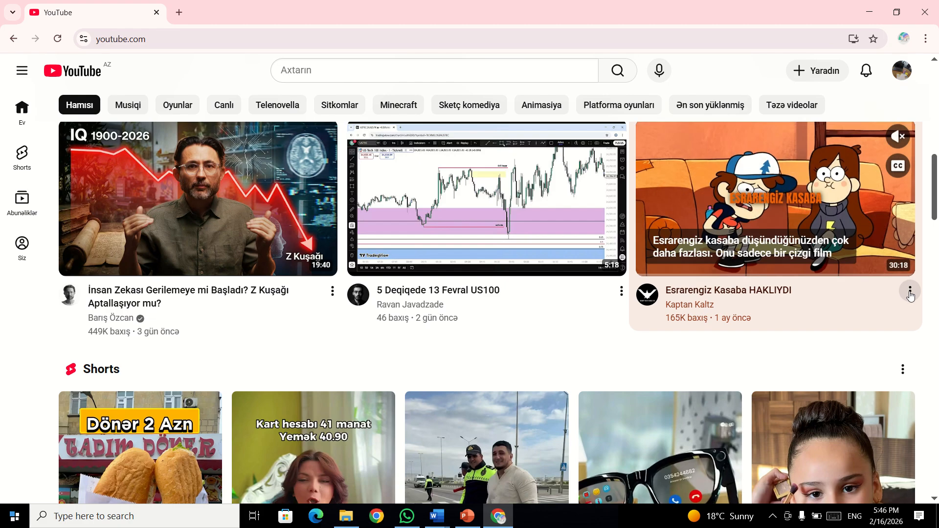
left_click(874, 215)
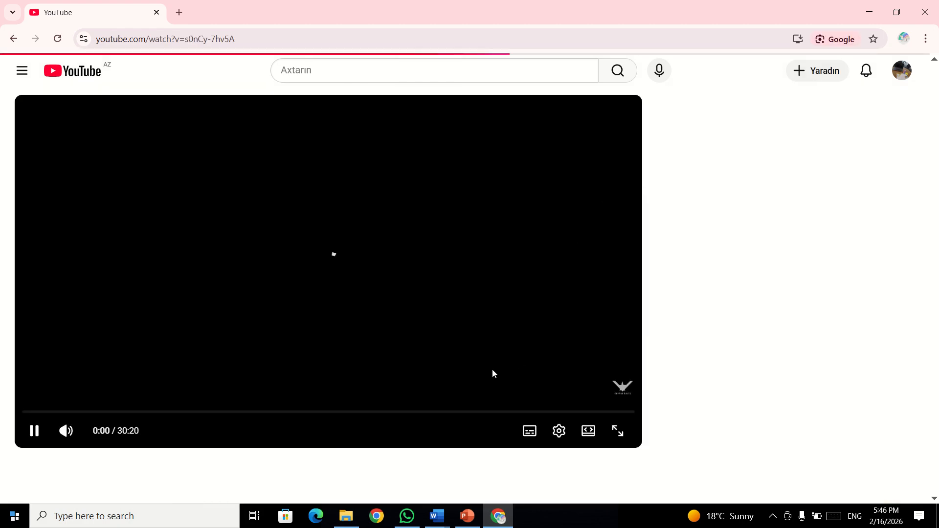
Pause the YouTube video and copy its share link
scroll(499, 283, "down", 7)
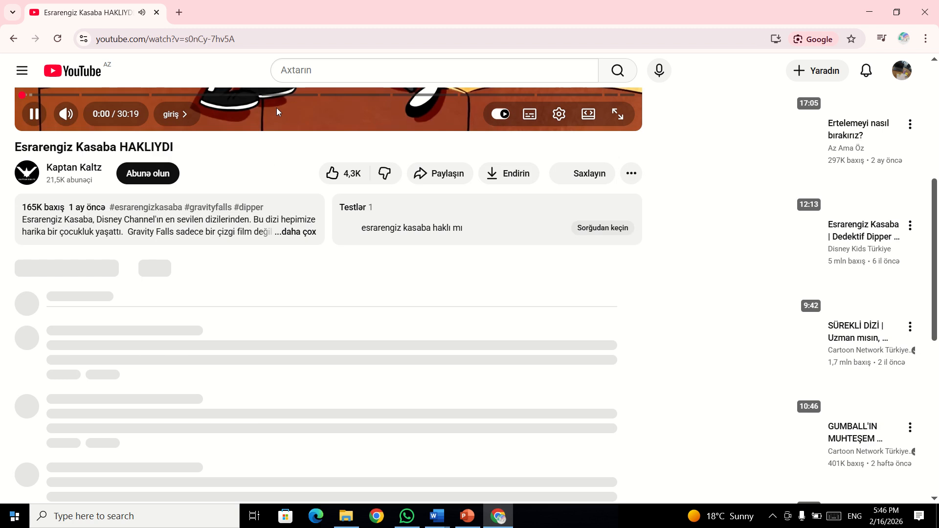
scroll(263, 201, "up", 5)
left_click(351, 201)
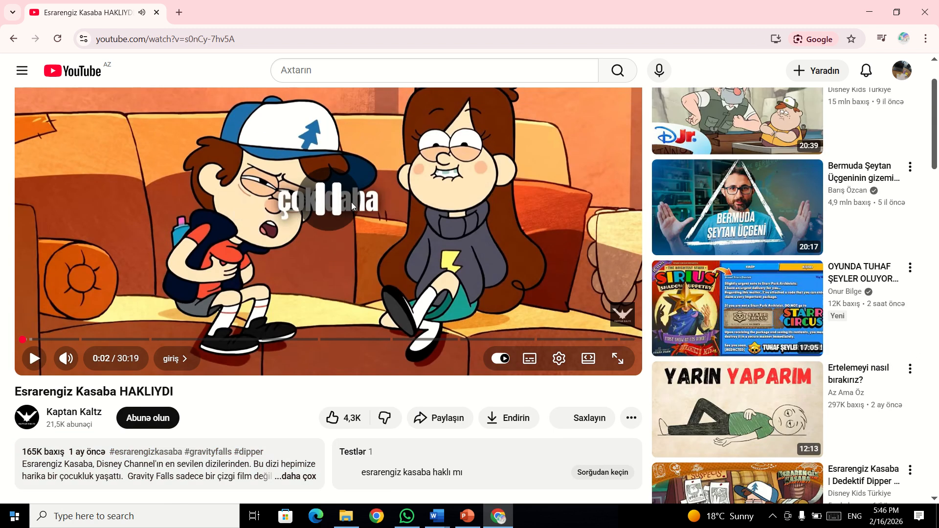
scroll(351, 202, "down", 3)
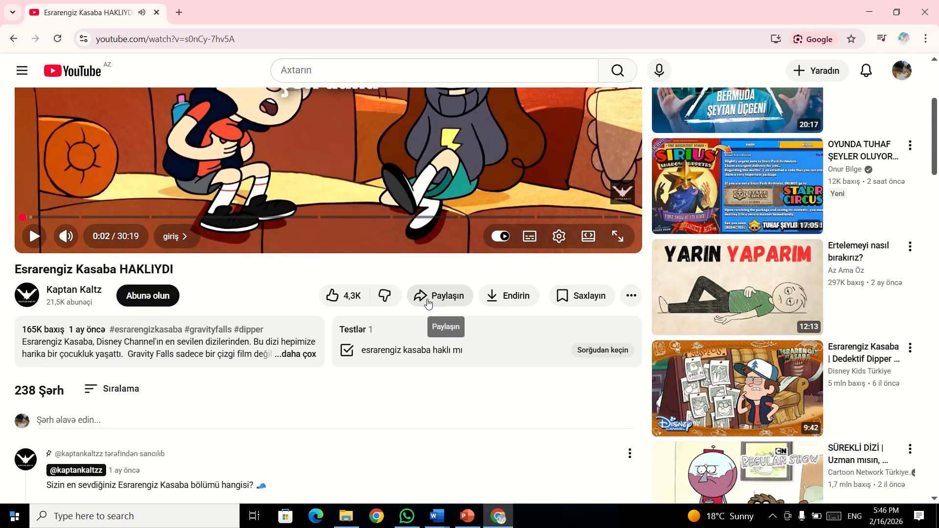
left_click(428, 304)
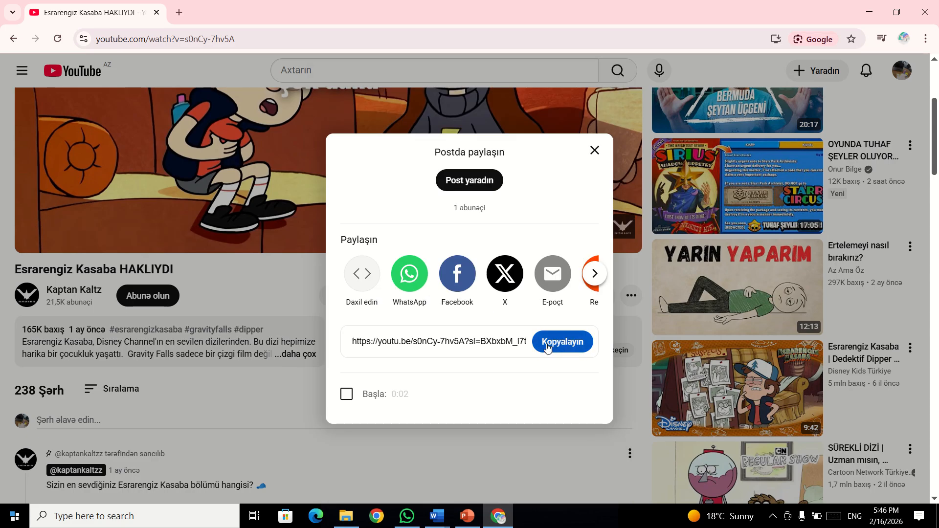
left_click(548, 348)
left_click(576, 342)
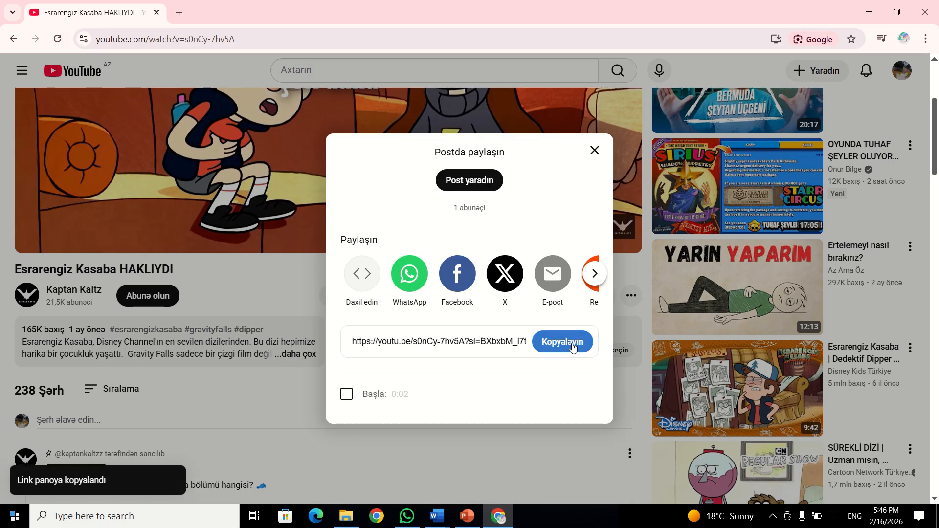
Switch back to Word's Document1, replace the online video address with the copied YouTube link and insert the video
mouse_move(440, 519)
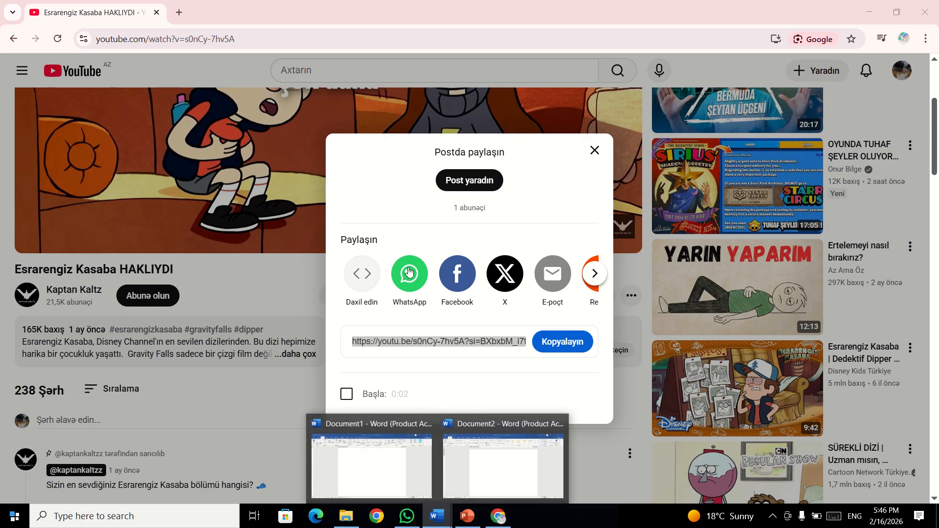
left_click(480, 486)
left_click(330, 130)
left_click_drag(330, 130, 89, 125)
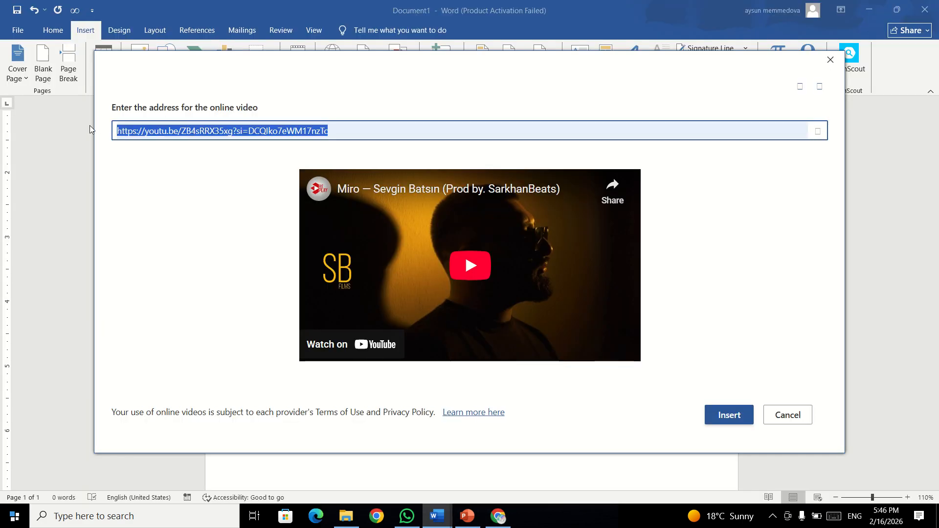
key("BackSpace")
type("https://youtu.be/s0nCy-7hv5A?si=BXbxbM_i7tatZyyR")
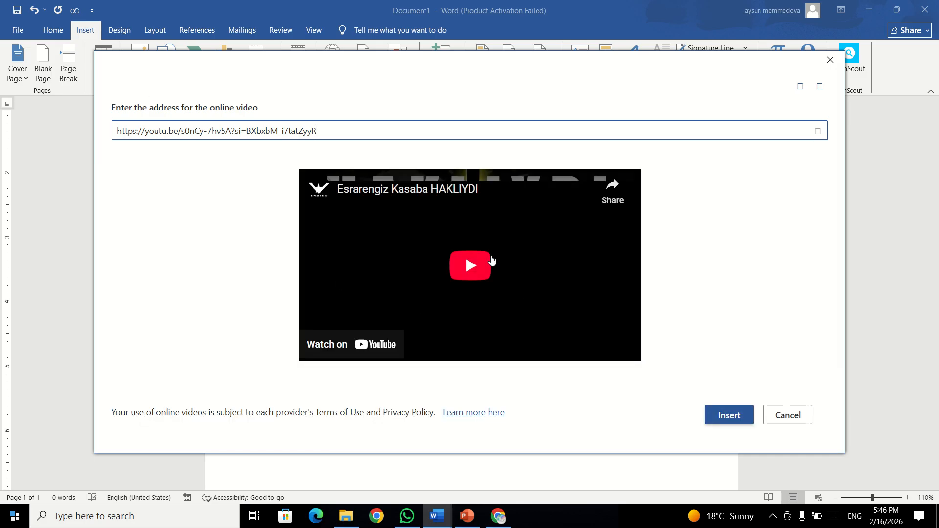
left_click(772, 516)
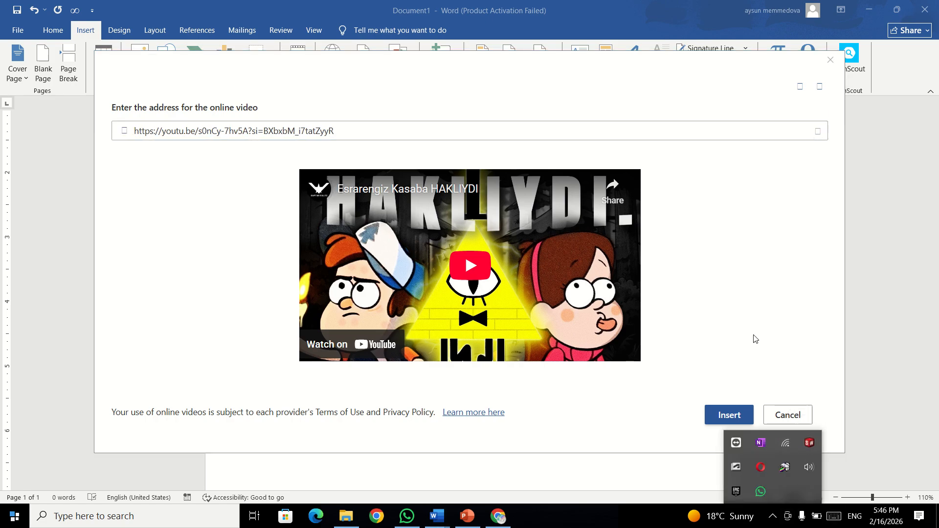
left_click(730, 322)
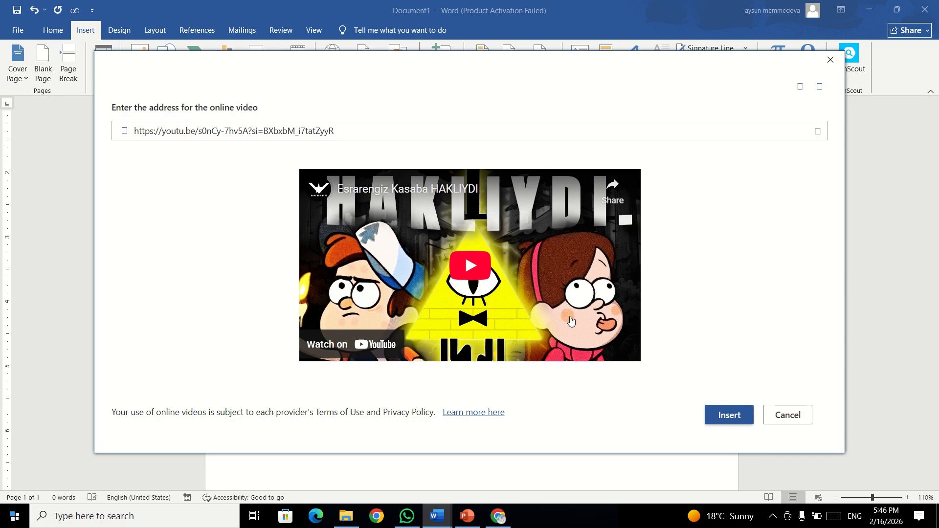
left_click(725, 415)
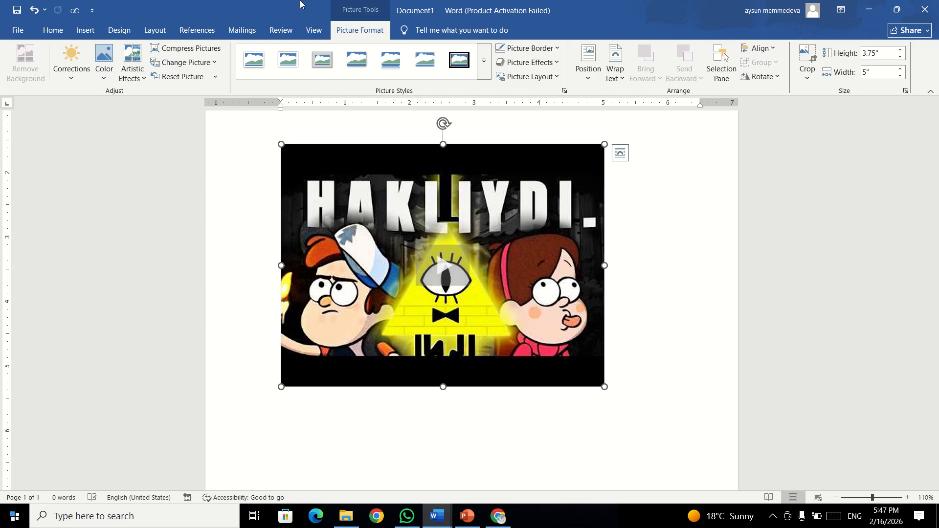
Play the embedded video in the document, pause it, close the player and adjust the system volume
left_click(442, 269)
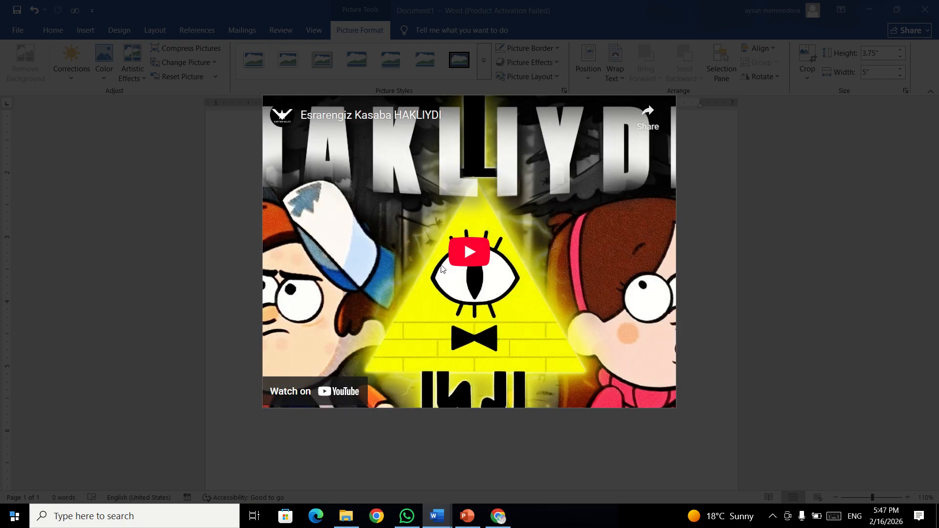
left_click(472, 249)
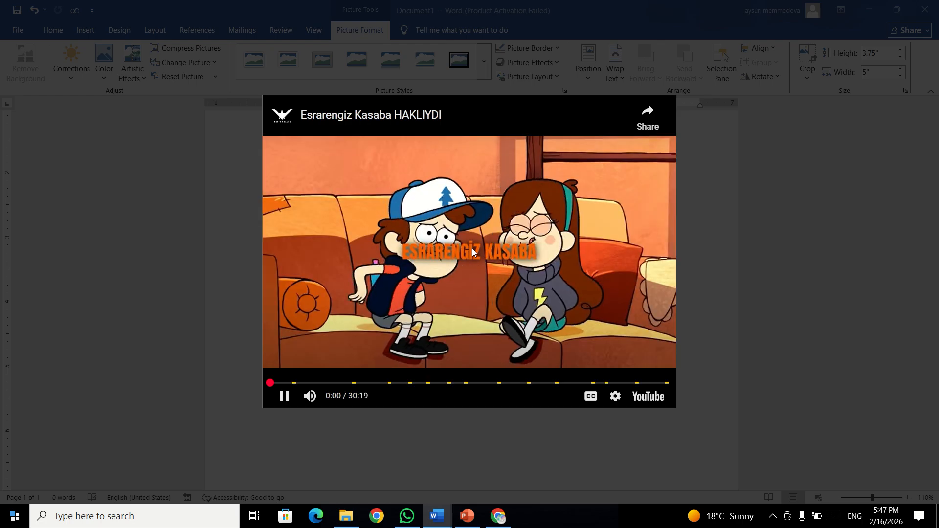
key("XF86AudioMute")
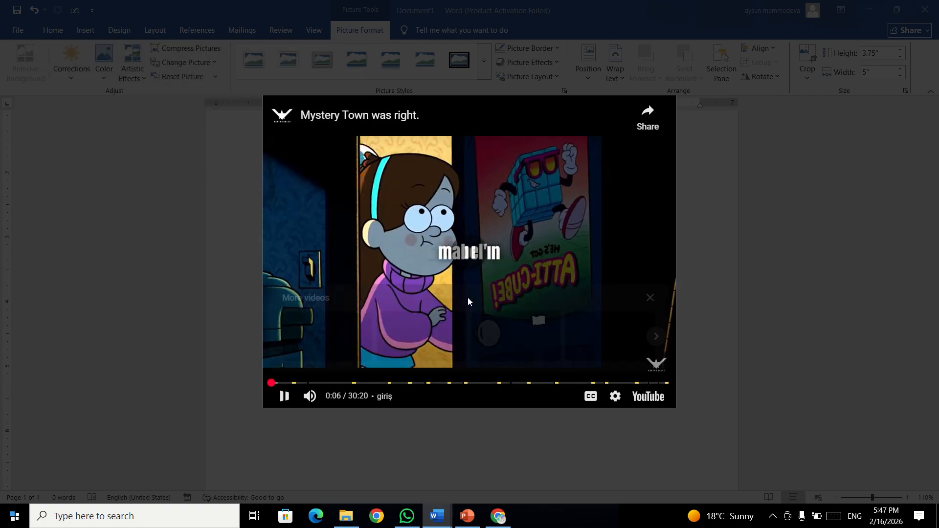
left_click(468, 297)
left_click(691, 361)
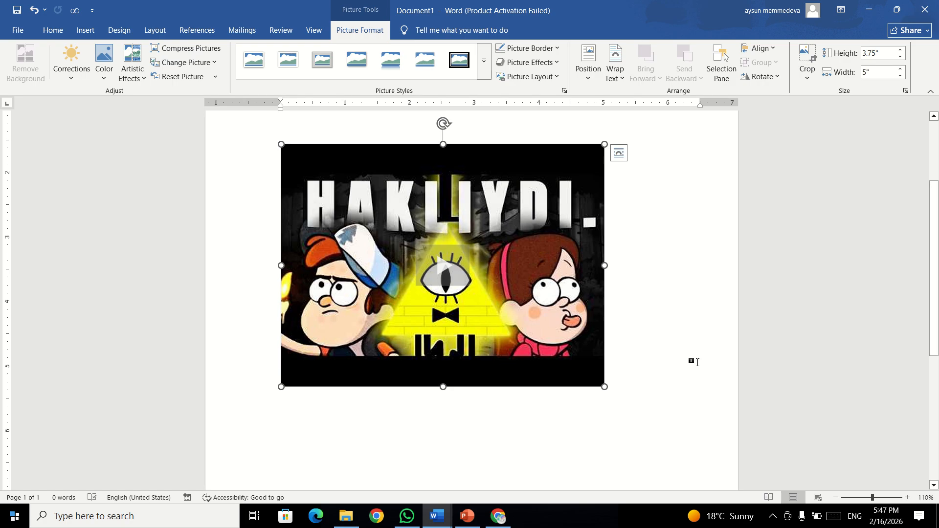
key("XF86AudioRaiseVolume")
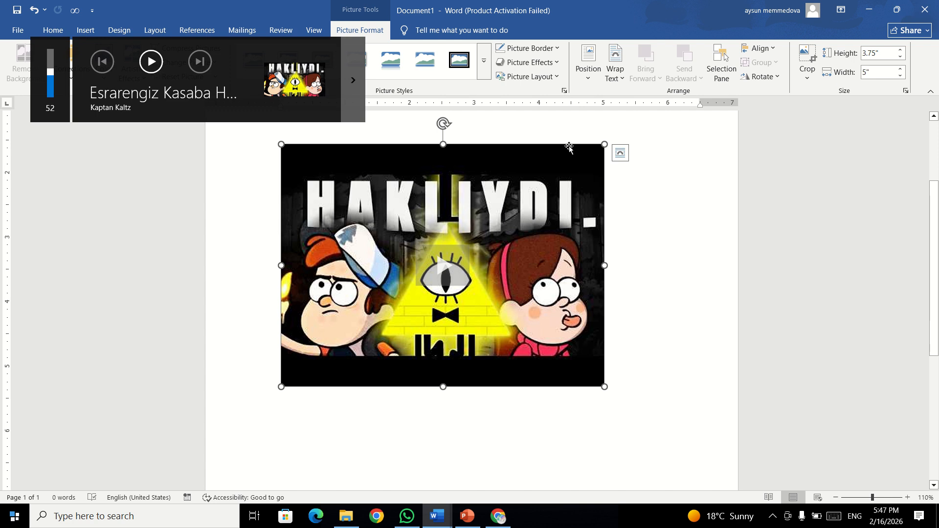
Delete the embedded video and place the cursor on the first line of the page
key("Delete")
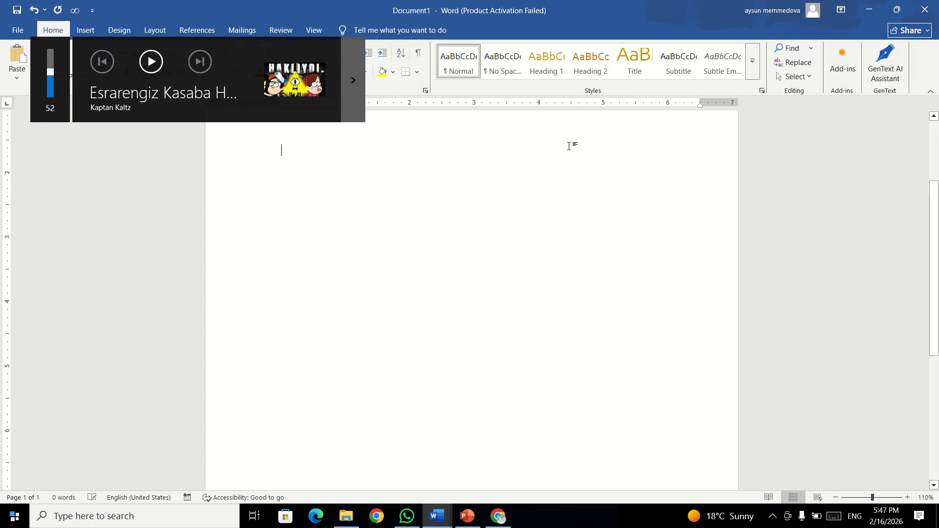
left_click(86, 30)
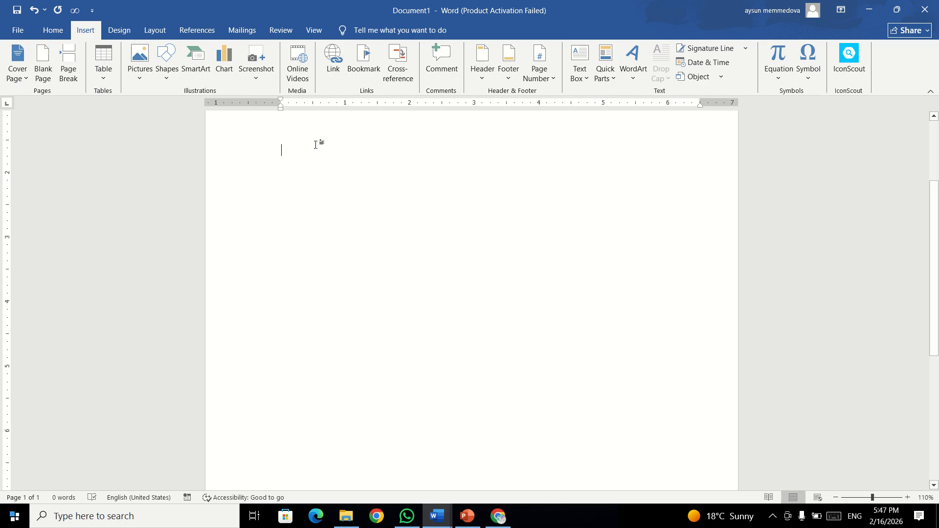
scroll(303, 142, "up", 5)
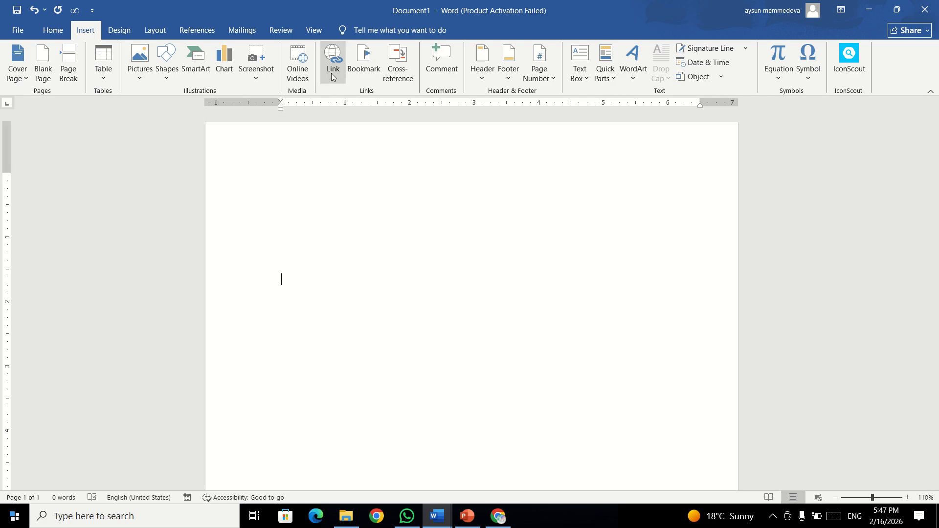
left_click(308, 155)
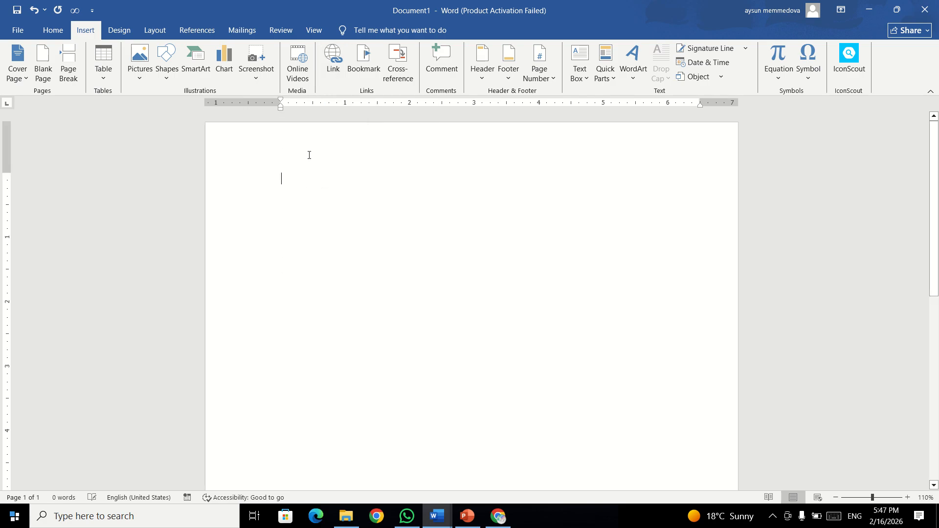
Start inserting a hyperlink to an existing file and browse to the D: drive for the target
left_click(330, 63)
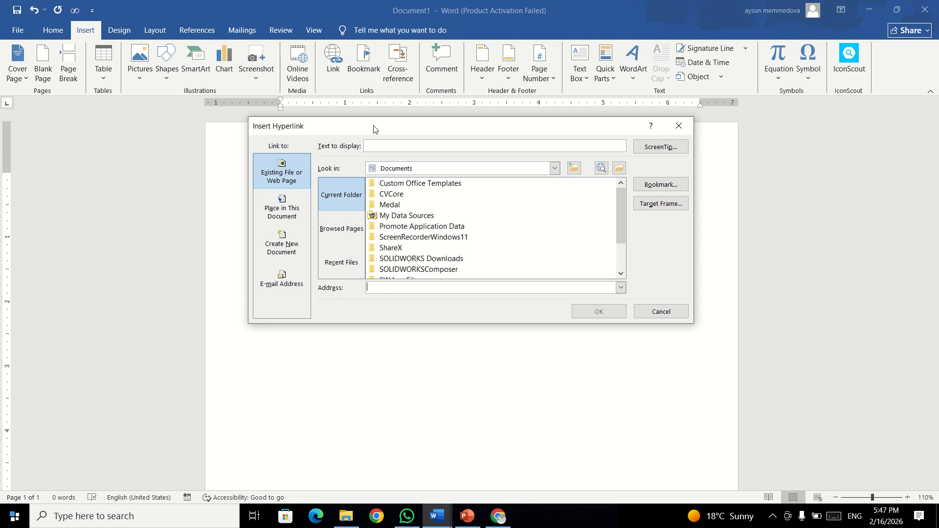
scroll(387, 235, "down", 2)
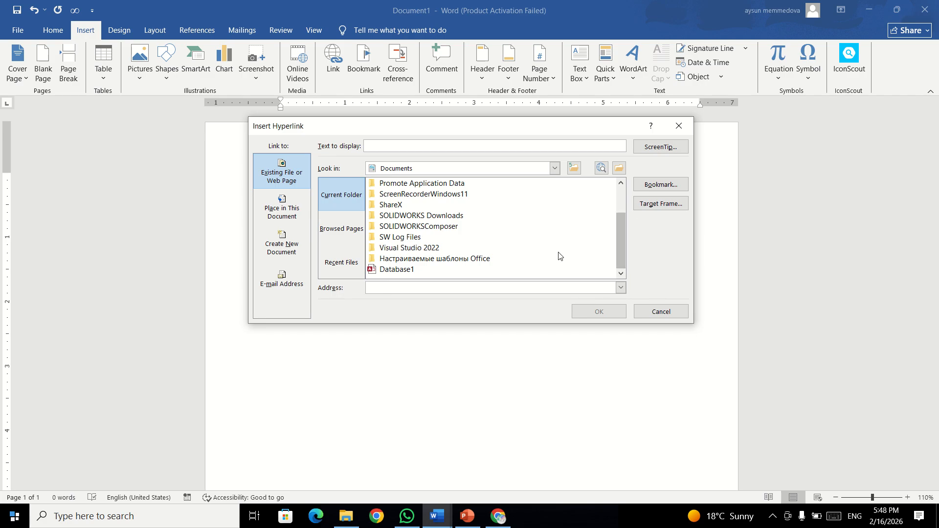
left_click(621, 169)
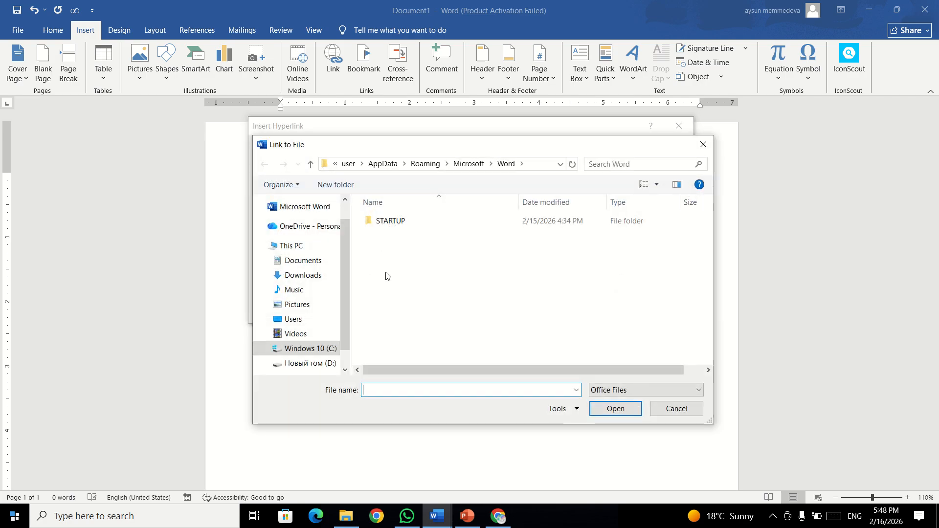
left_click(309, 363)
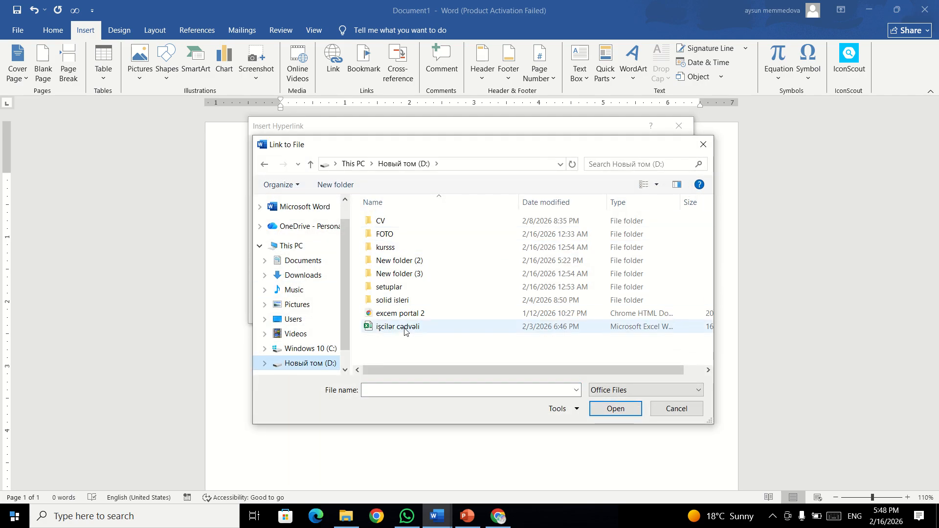
Look through New folder (3), New folder (2) and its qarafon subfolder on the D: drive for a file to link
left_click(414, 273)
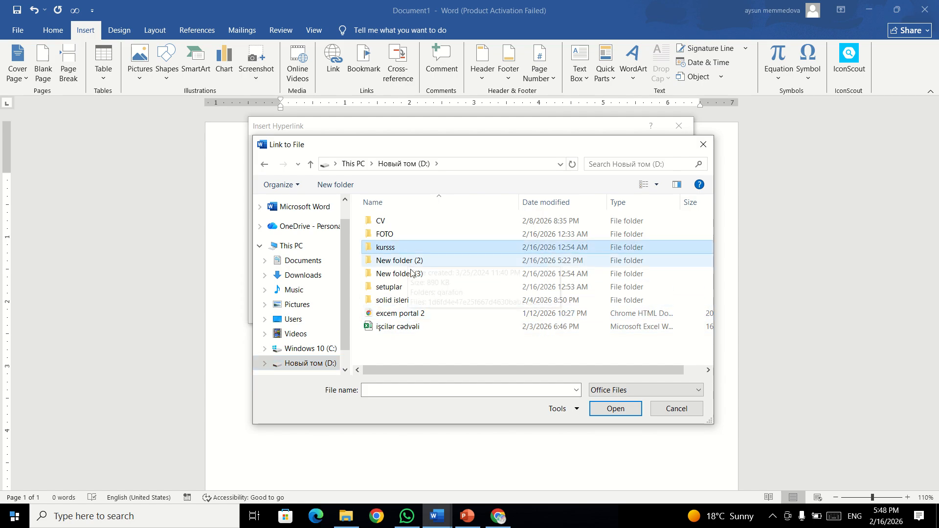
double_click(414, 272)
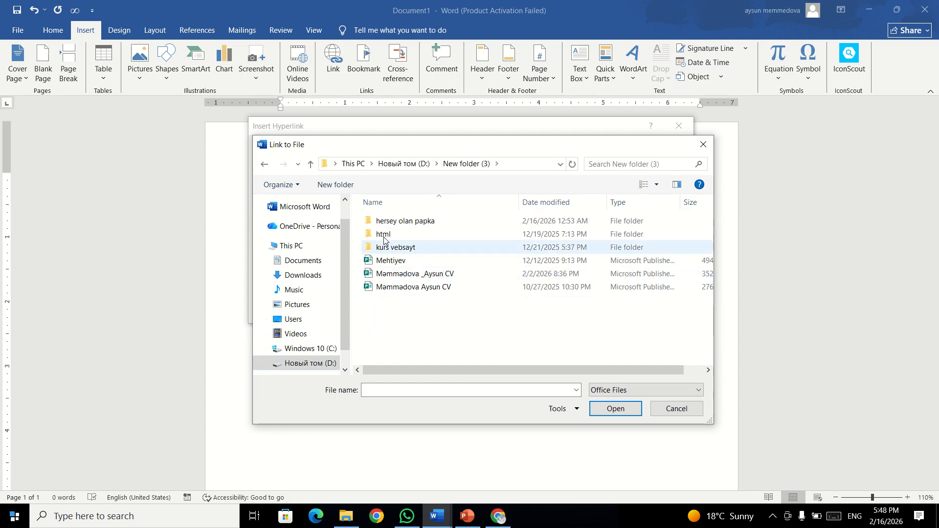
left_click(264, 164)
double_click(401, 261)
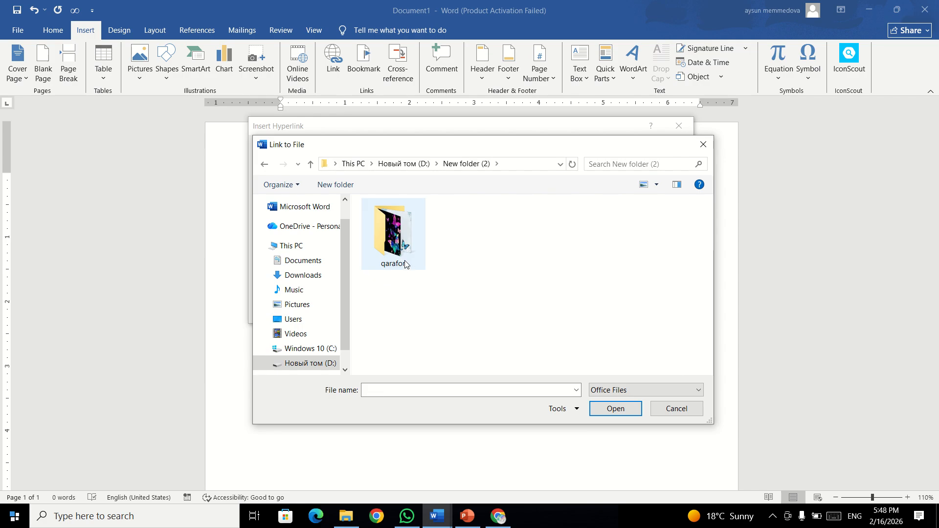
double_click(399, 247)
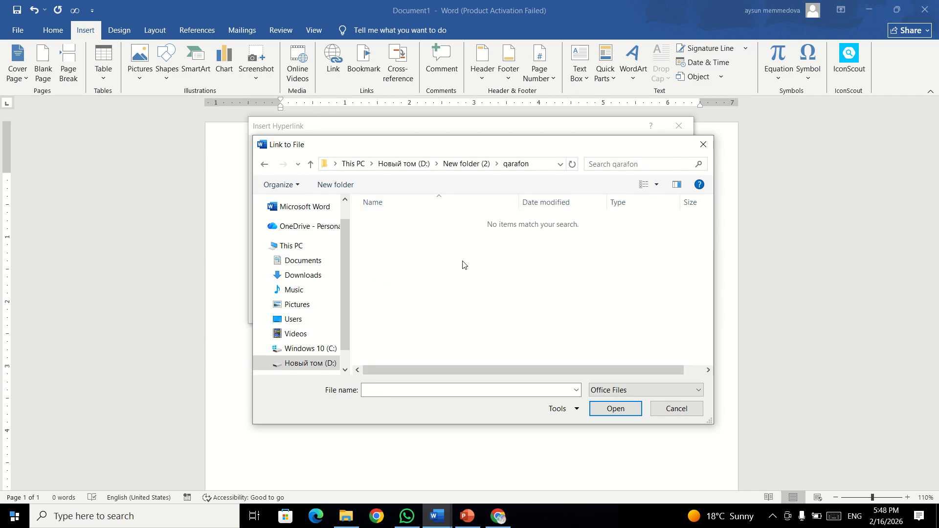
left_click(264, 166)
left_click(264, 166)
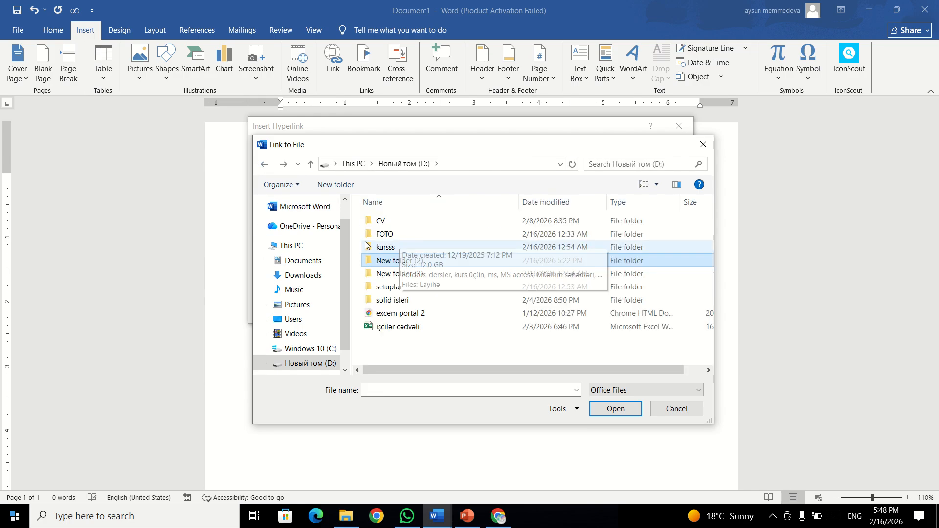
left_click(285, 165)
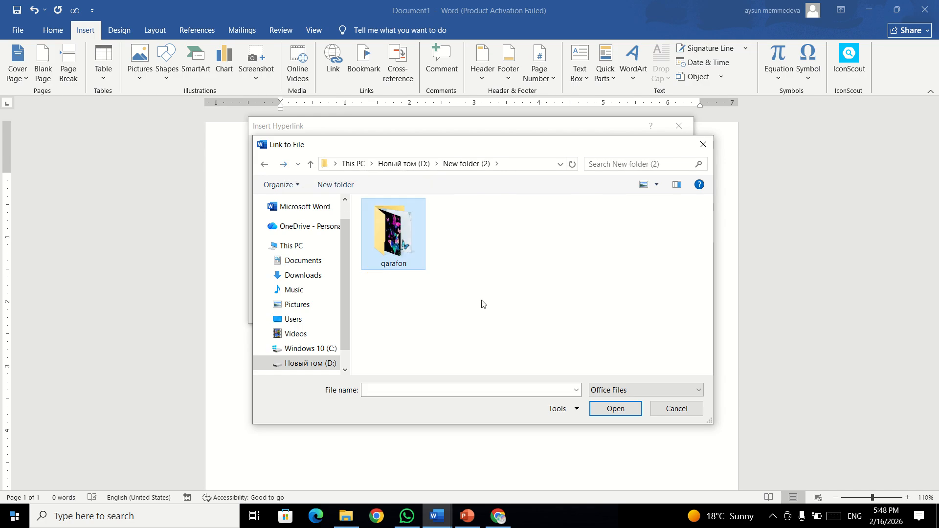
left_click(608, 412)
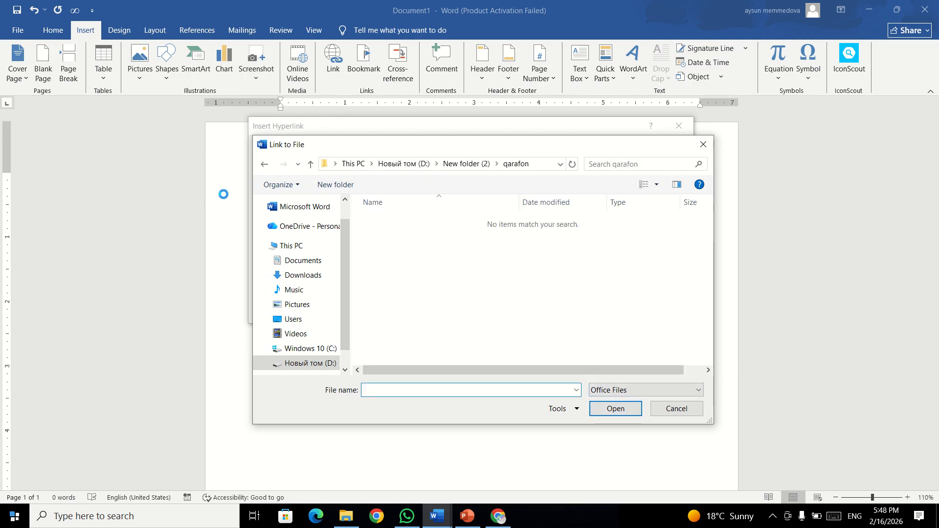
left_click(263, 166)
left_click(264, 165)
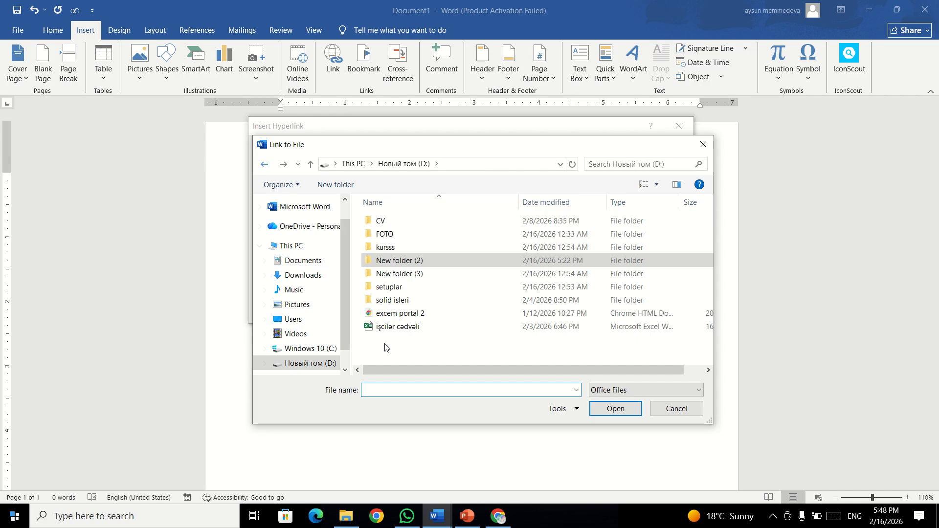
Choose the işcilər cədvəli workbook on the D: drive as the link target and insert the hyperlink
left_click(402, 327)
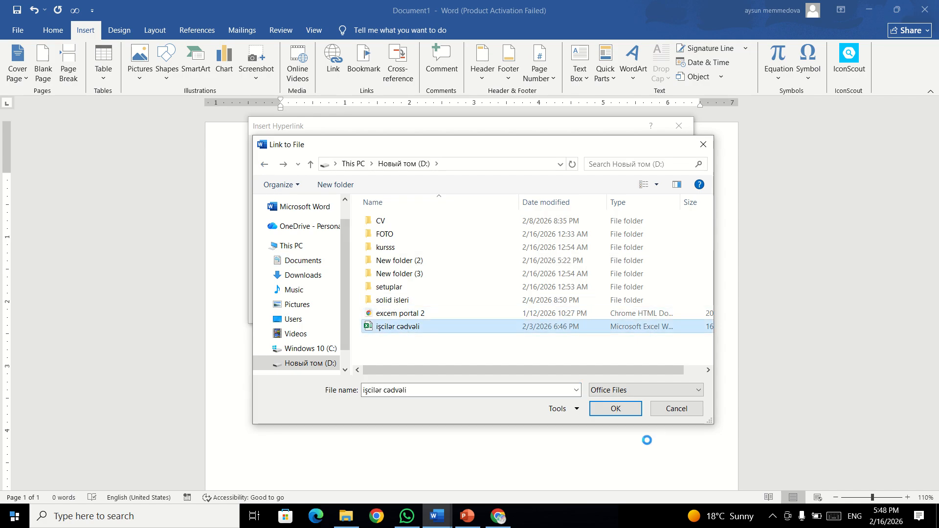
left_click(603, 409)
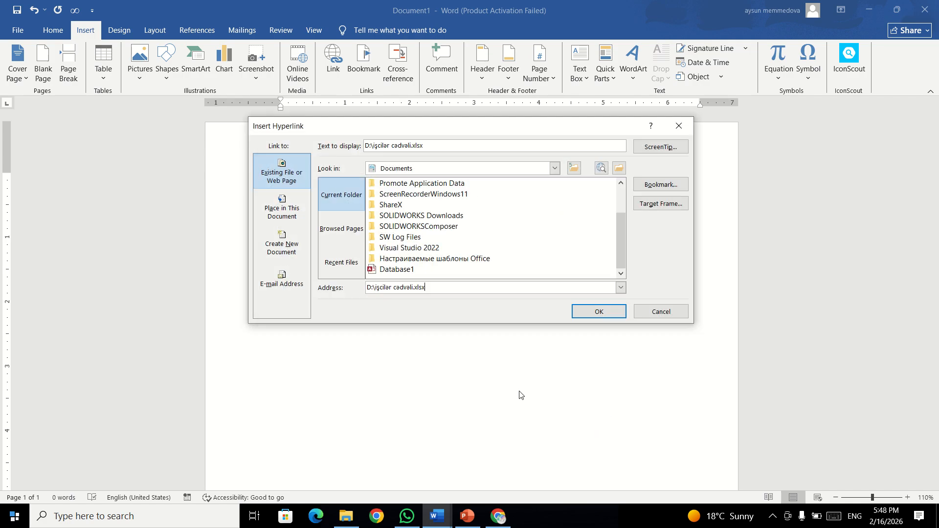
left_click(610, 313)
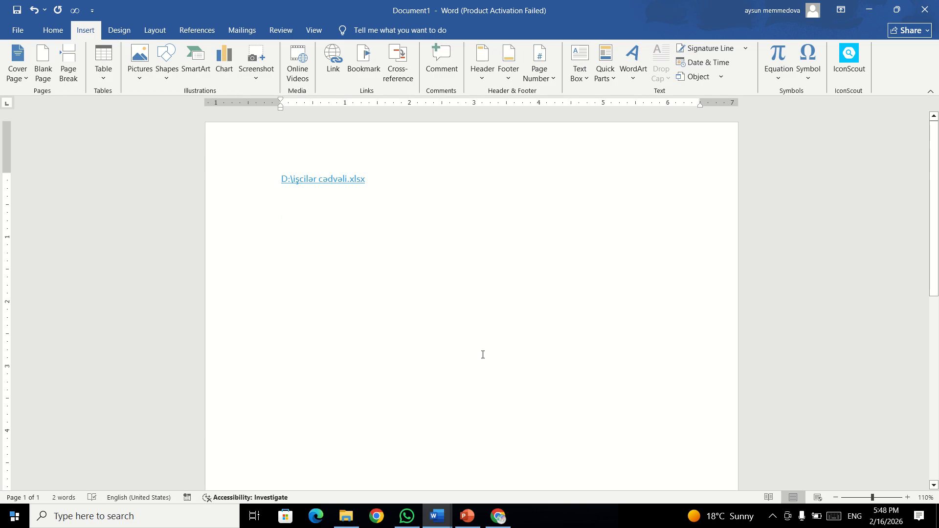
Select the whole line with the işcilər cədvəli.xlsx hyperlink and delete it from the page
double_click(305, 179)
left_click(341, 188)
left_click_drag(323, 183, 287, 169)
left_click(295, 219)
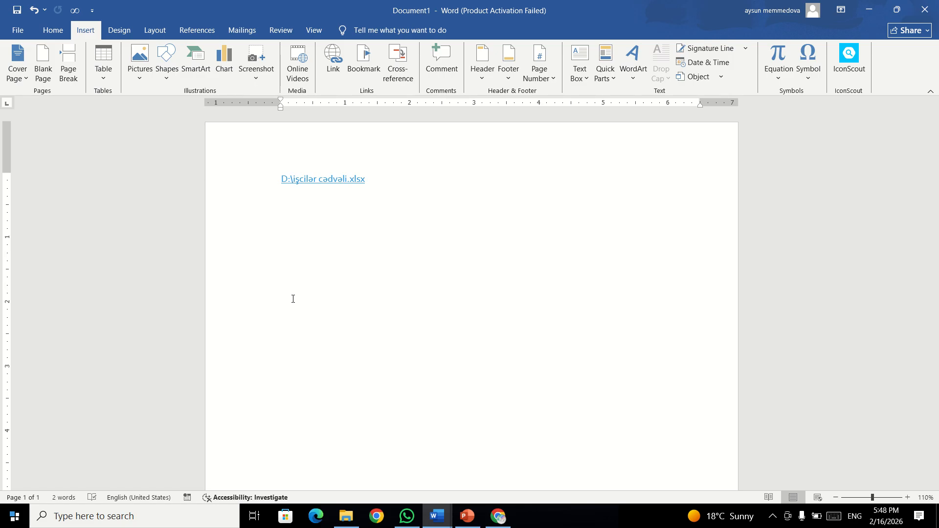
left_click_drag(268, 181, 390, 210)
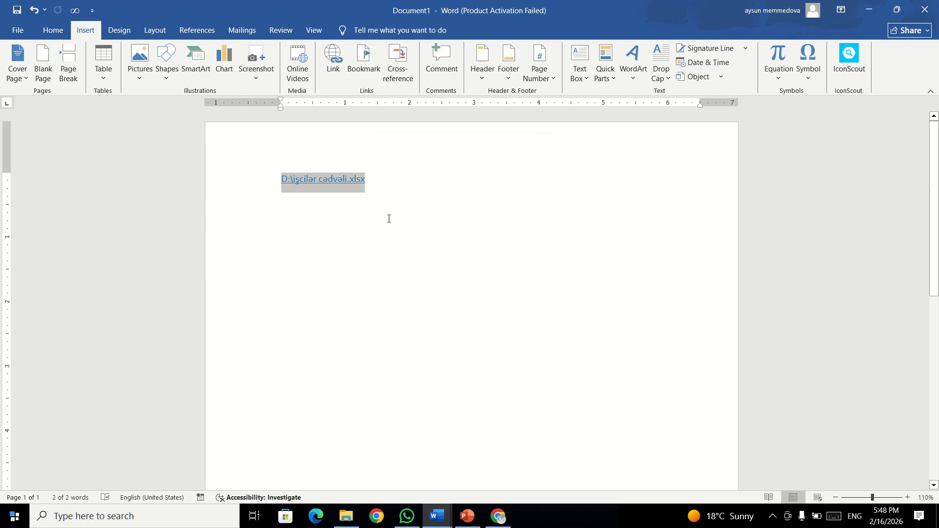
left_click(389, 219)
left_click(239, 181)
key("Delete")
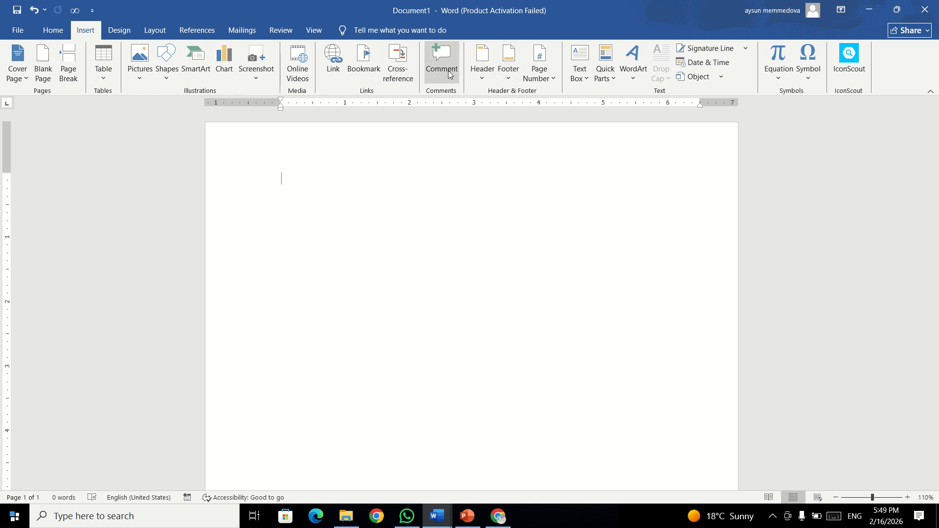
mouse_move(405, 4)
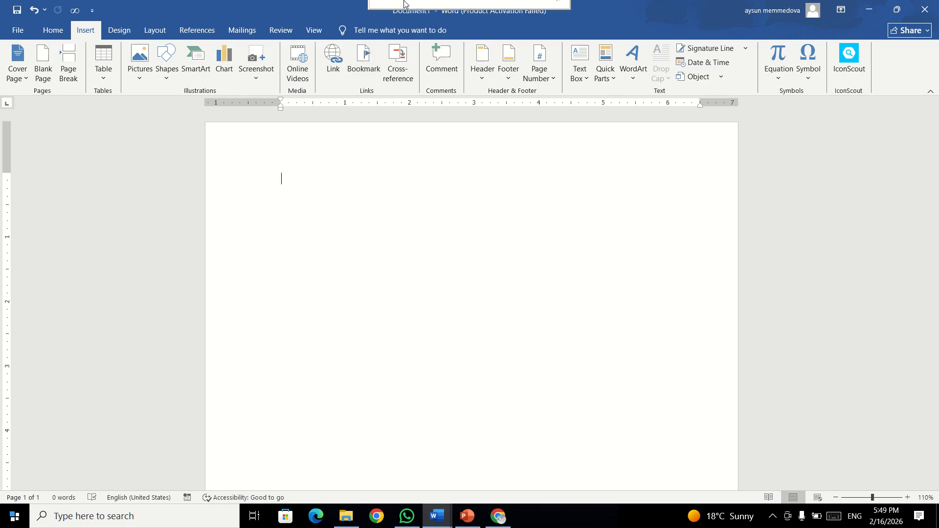
left_click(367, 70)
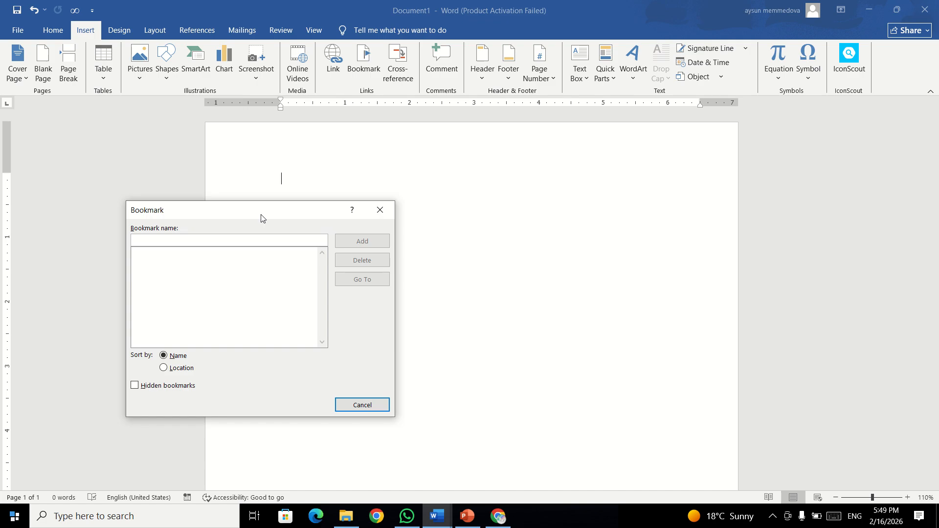
left_click_drag(262, 215, 589, 170)
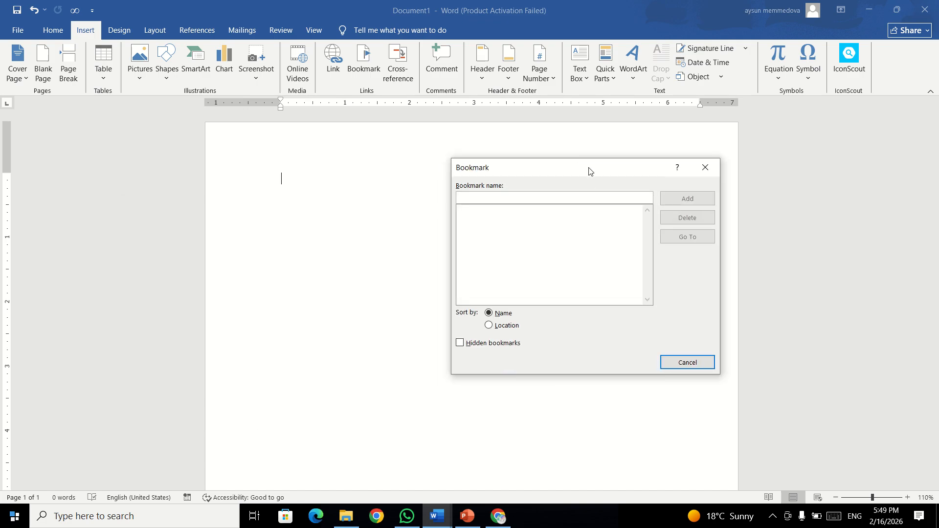
left_click(711, 176)
left_click(14, 516)
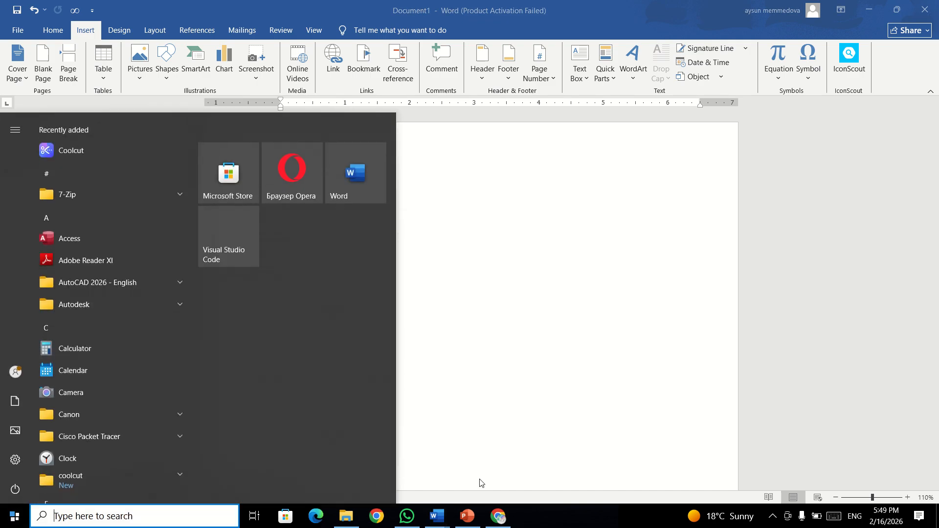
left_click(490, 318)
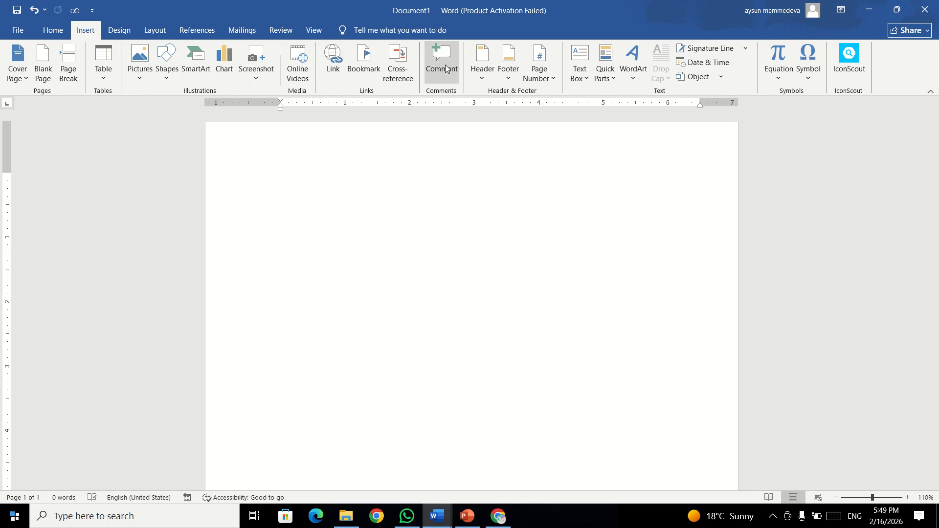
Try out a blank comment with a reply on the first line and return the page to its empty state
left_click(443, 67)
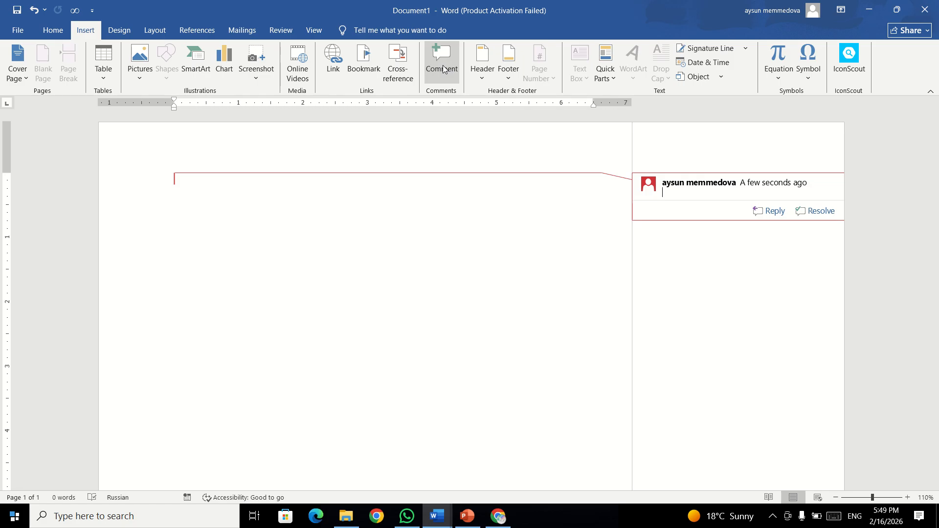
left_click(443, 69)
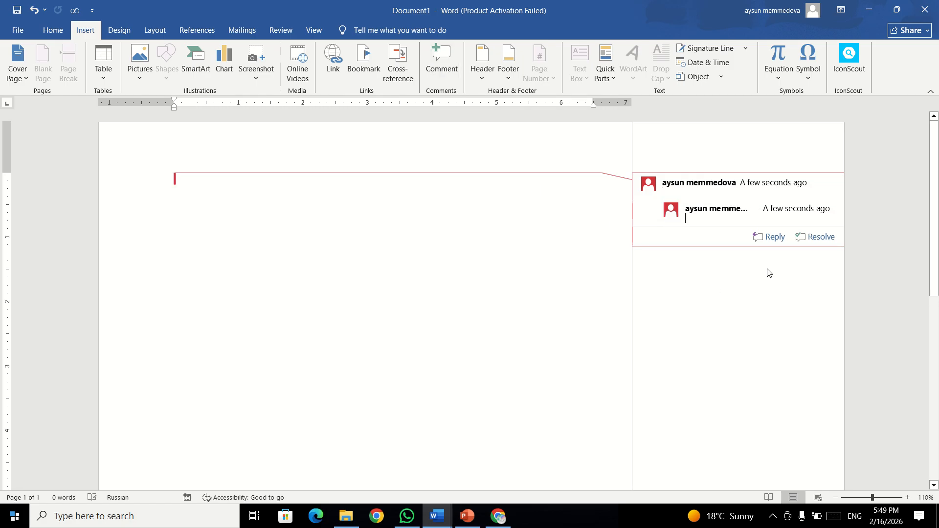
key("ctrl+z")
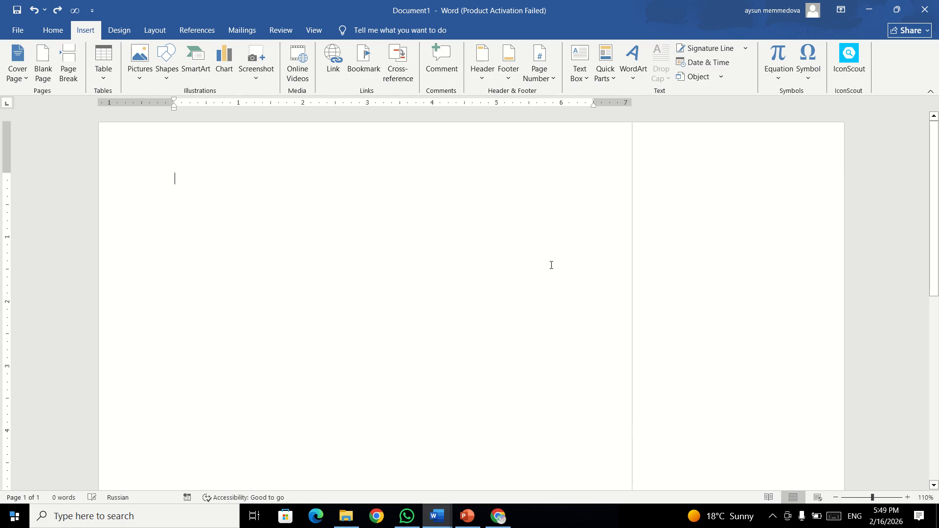
key("ctrl+z")
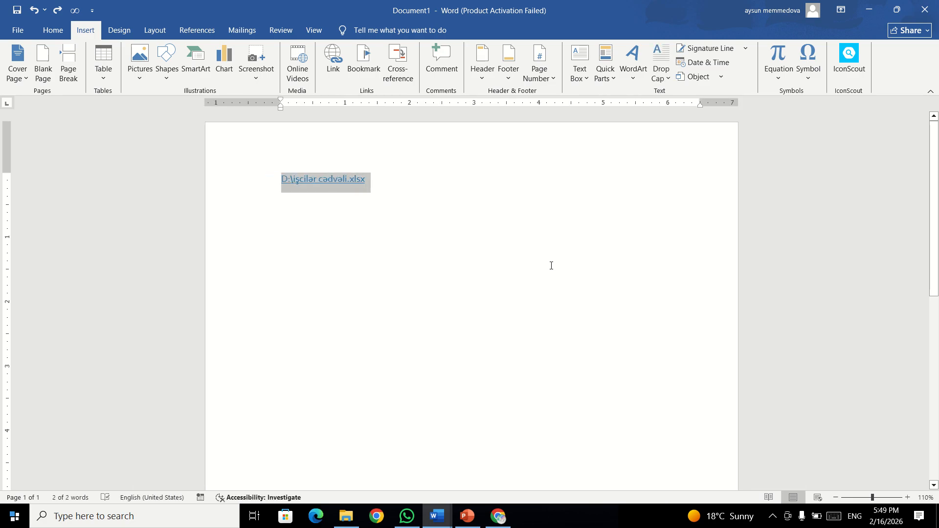
key("Delete")
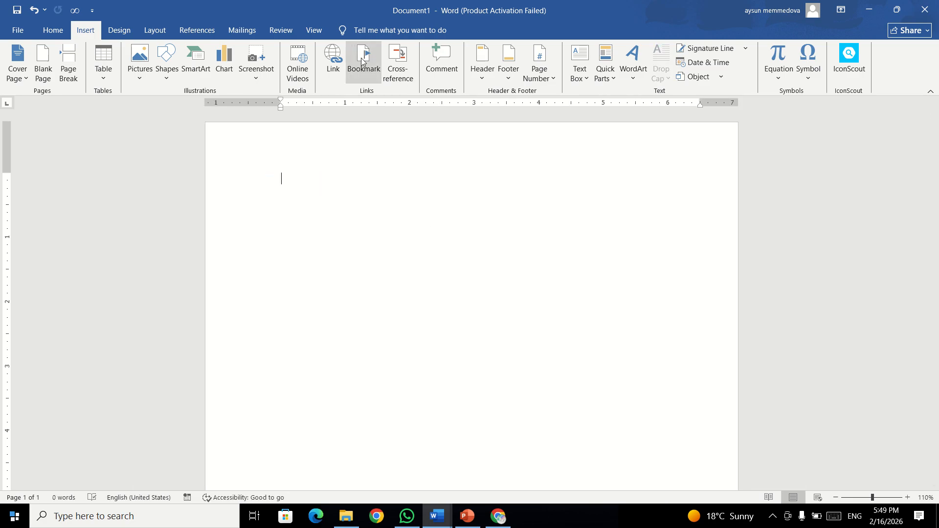
Switch to File Explorer and open the DƏRS 1 (MS) document from the kursss\ms\Ders ucun folder on the D: drive
left_click(346, 516)
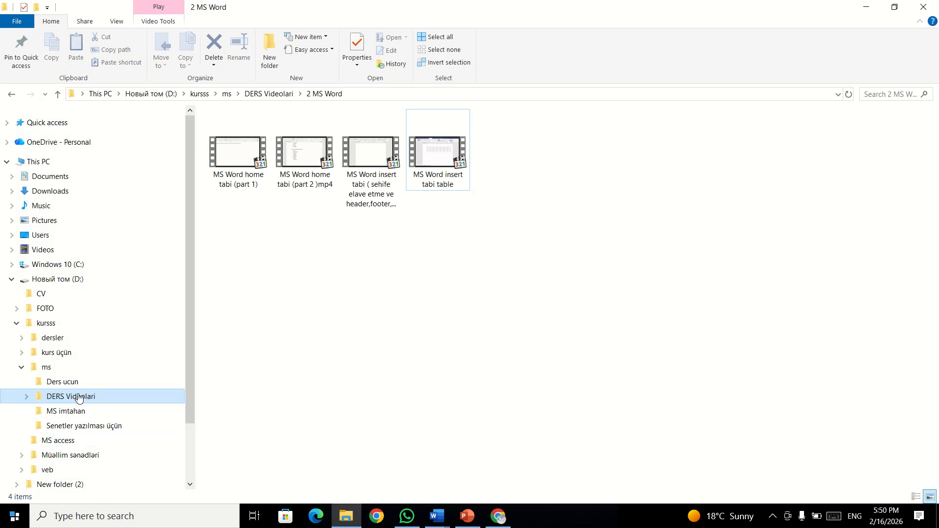
left_click(46, 366)
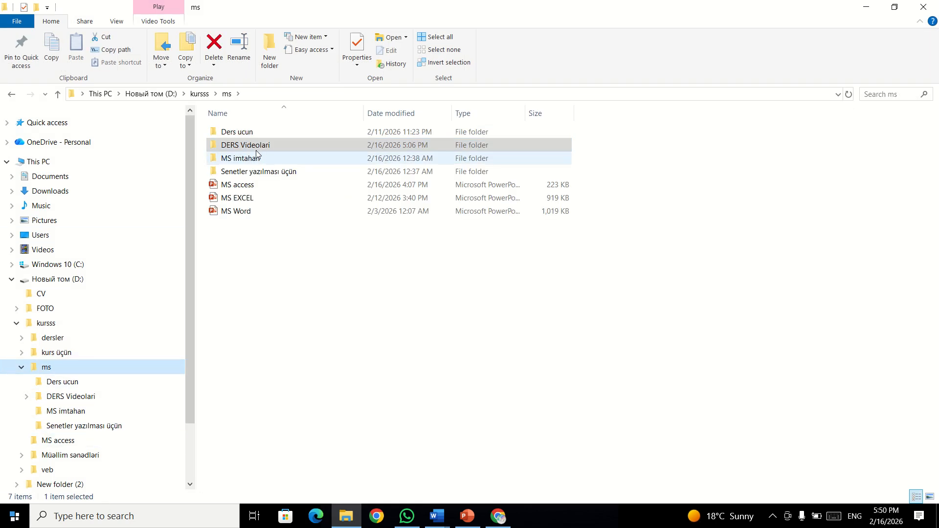
double_click(255, 133)
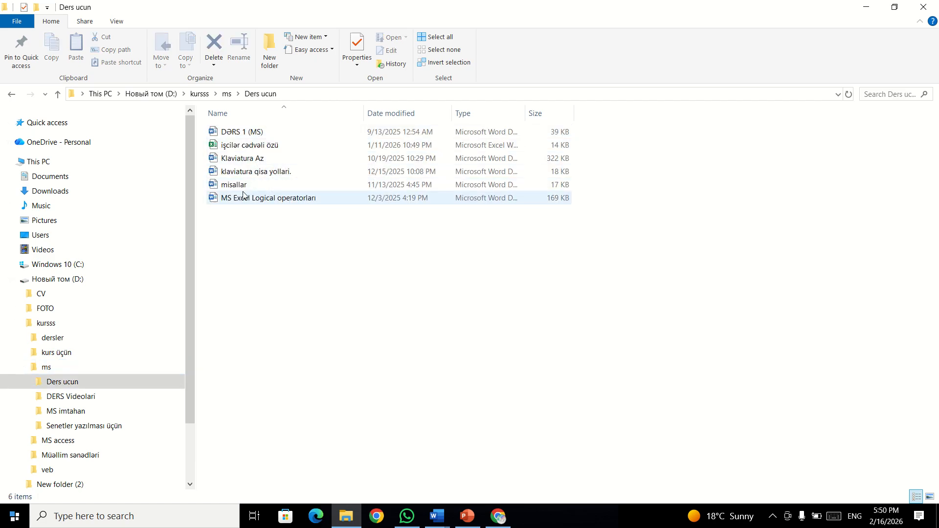
double_click(241, 132)
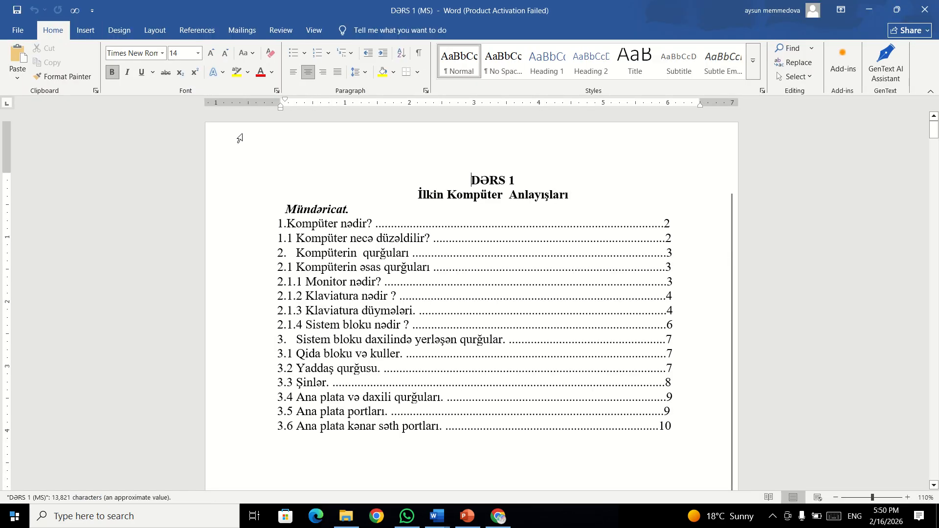
Add a bookmark named muhazire at the DƏRS 1 title line
left_click(86, 31)
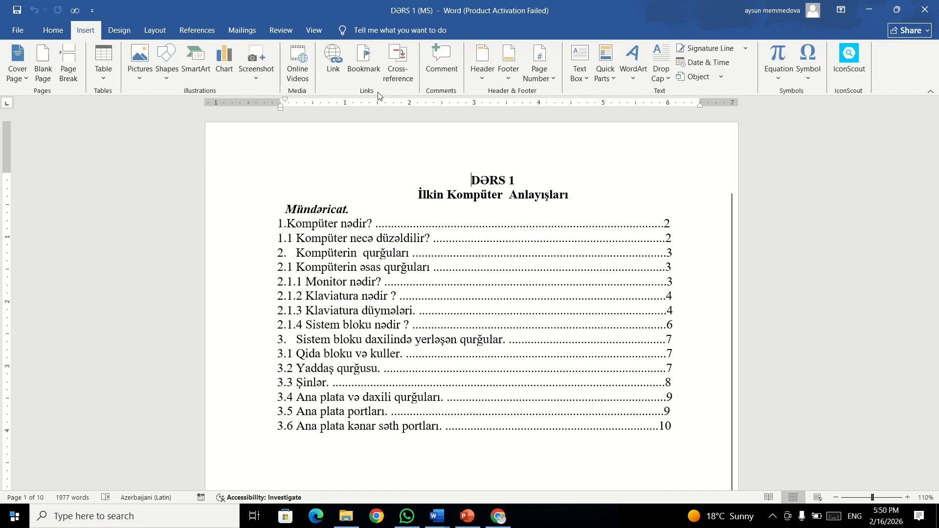
left_click(361, 61)
left_click_drag(521, 201, 600, 199)
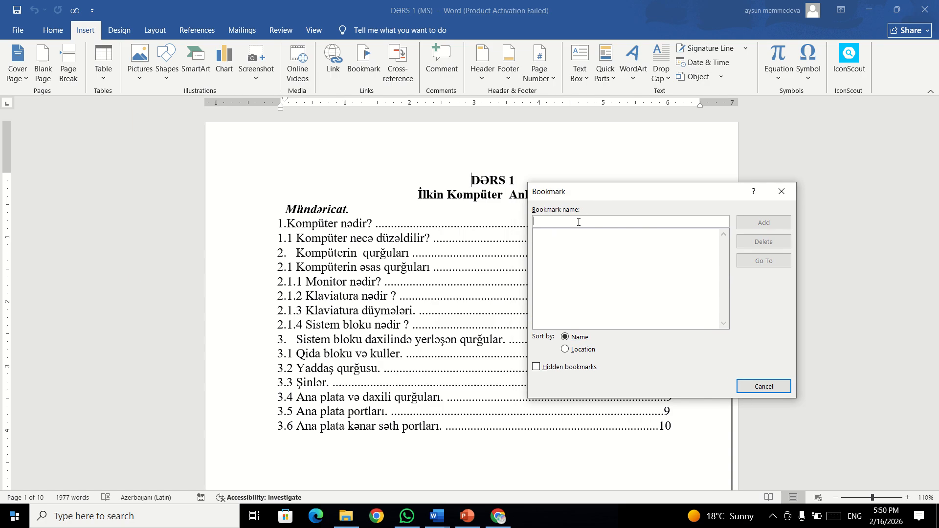
type("muhazire")
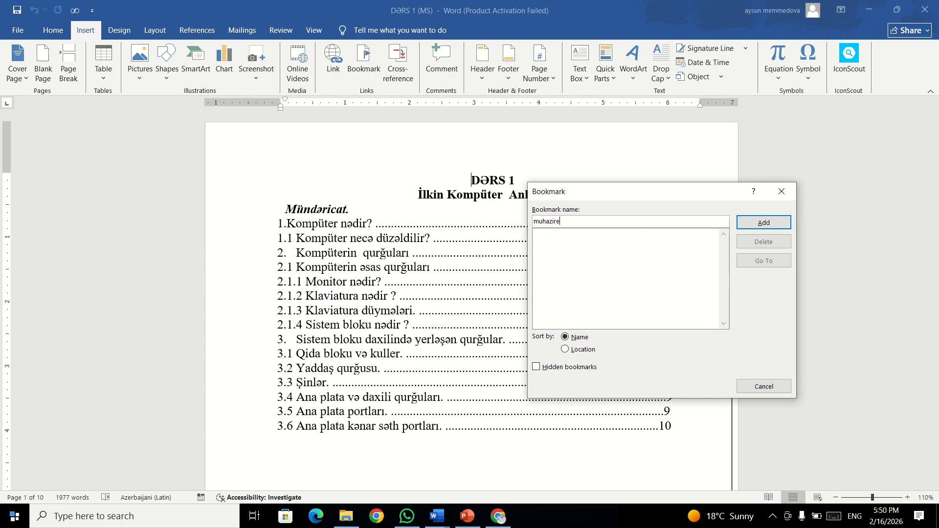
left_click(764, 221)
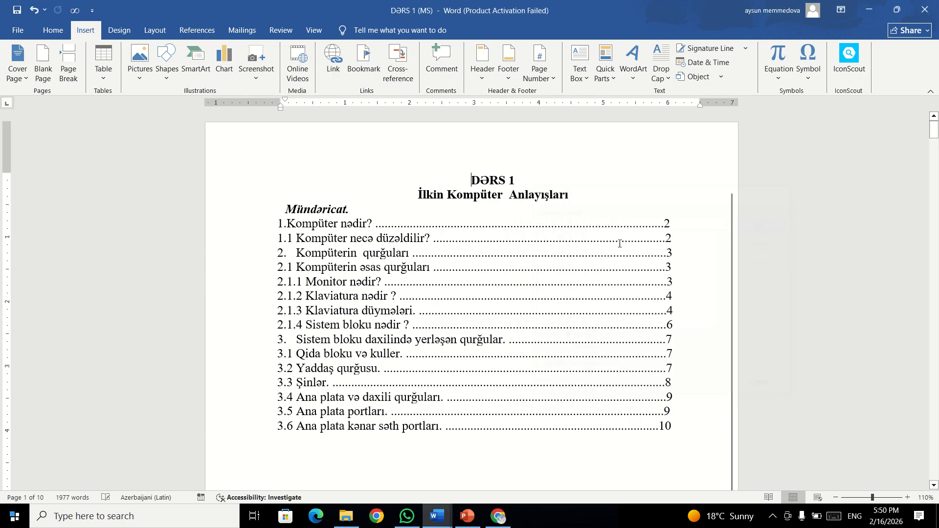
Place the insertion point on the blank line above the 2.1 Kompüterin əsas qurğuları heading
scroll(515, 264, "down", 18)
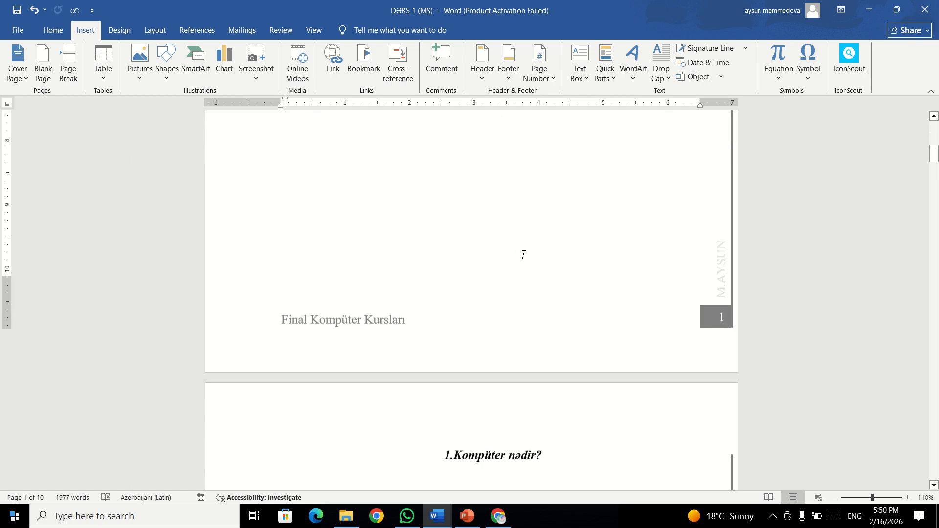
scroll(554, 336, "down", 5)
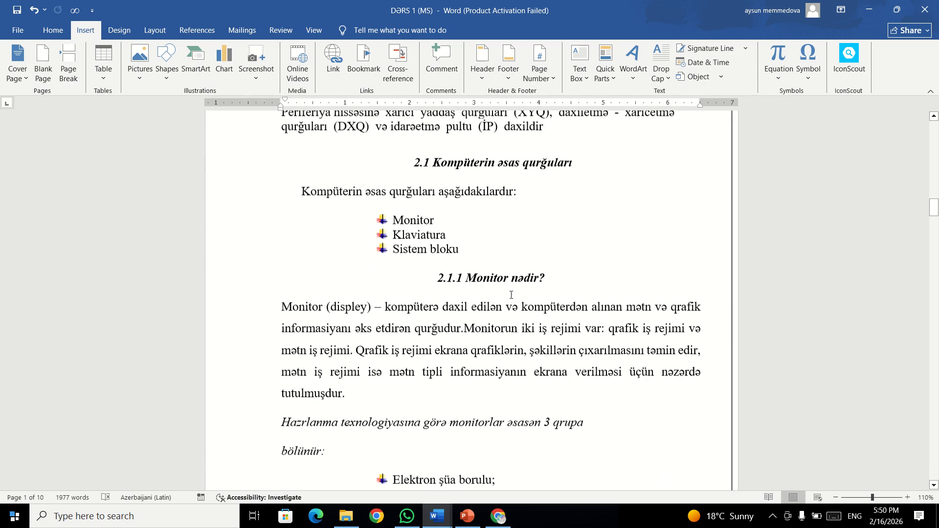
scroll(541, 319, "up", 4)
scroll(592, 293, "down", 1)
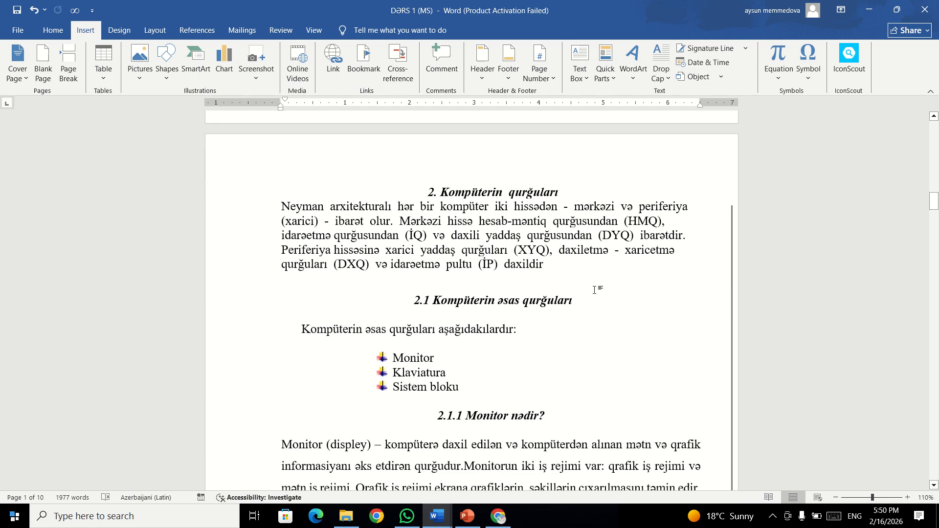
left_click(363, 62)
left_click(565, 223)
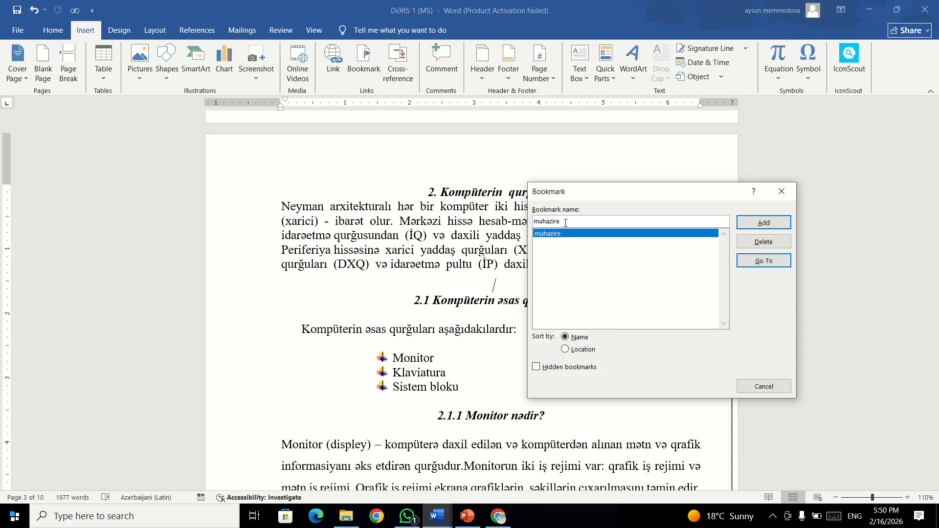
key("BackSpace")
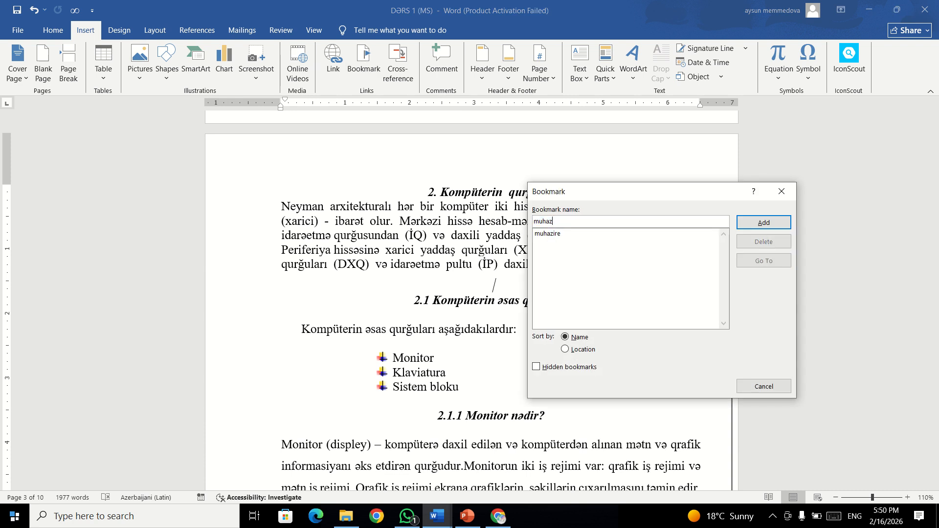
key("BackSpace")
key("BackSpace")
key("BackSpace")
key("BackSpace")
key("BackSpace")
key("BackSpace")
type("KM esas qryg")
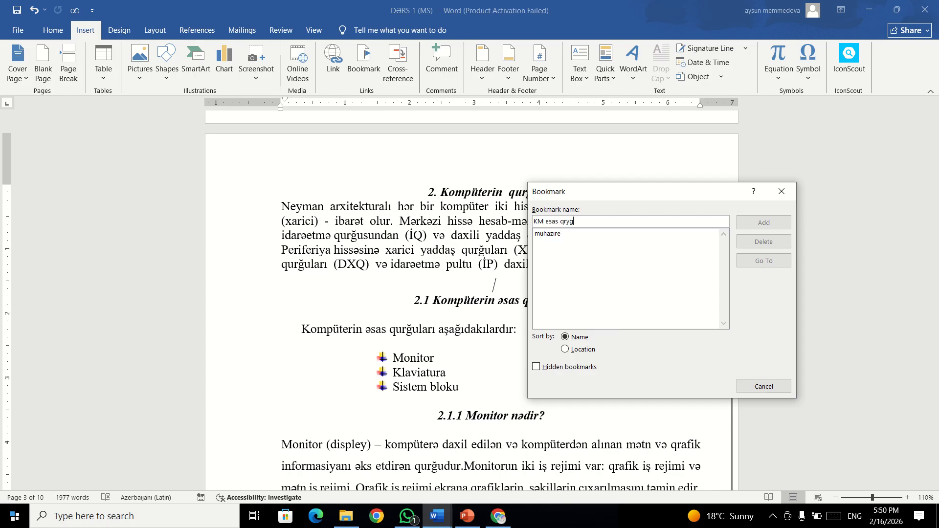
type("uualri")
double_click(576, 222)
type("qurgular")
left_click(552, 223)
left_click_drag(587, 221, 533, 222)
key("BackSpace")
left_click(782, 192)
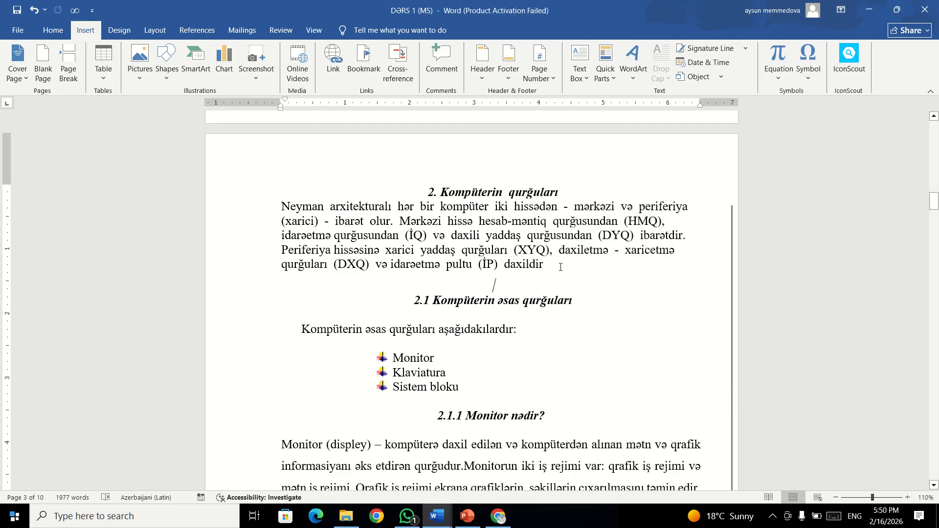
Add a bookmark named komp_esas_qurgular on the blank line above the 2.1 Kompüterin əsas qurğuları heading
left_click(364, 59)
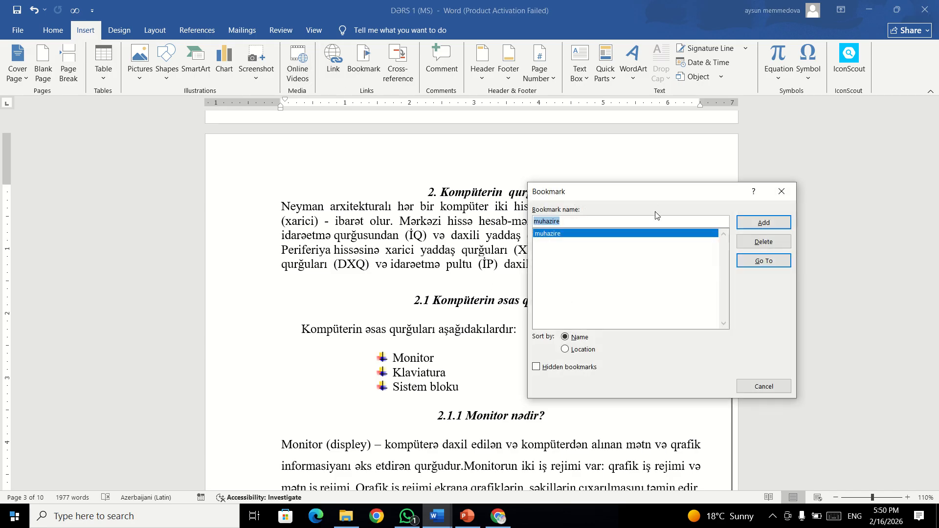
left_click(624, 217)
key("BackSpace")
key("BackSpace")
key("BackSpace")
key("BackSpace")
key("BackSpace")
key("BackSpace")
key("BackSpace")
key("BackSpace")
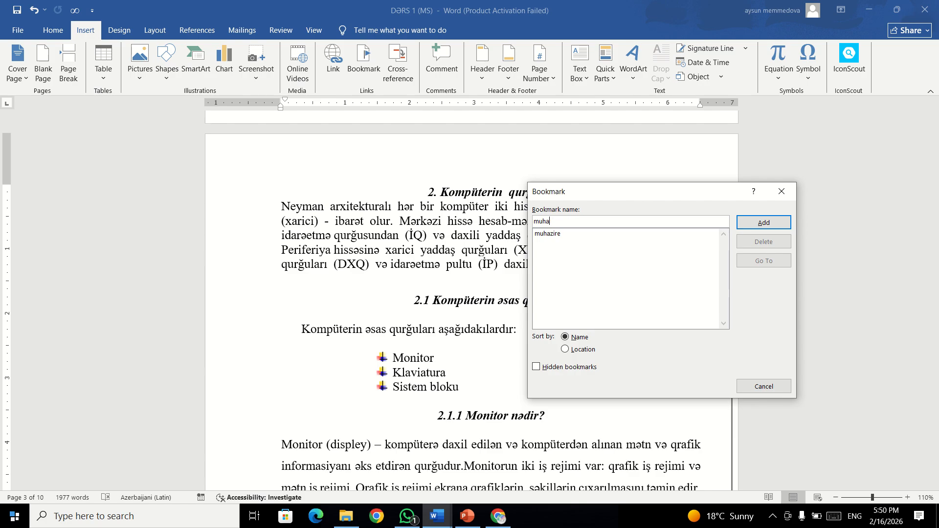
type("komp ea")
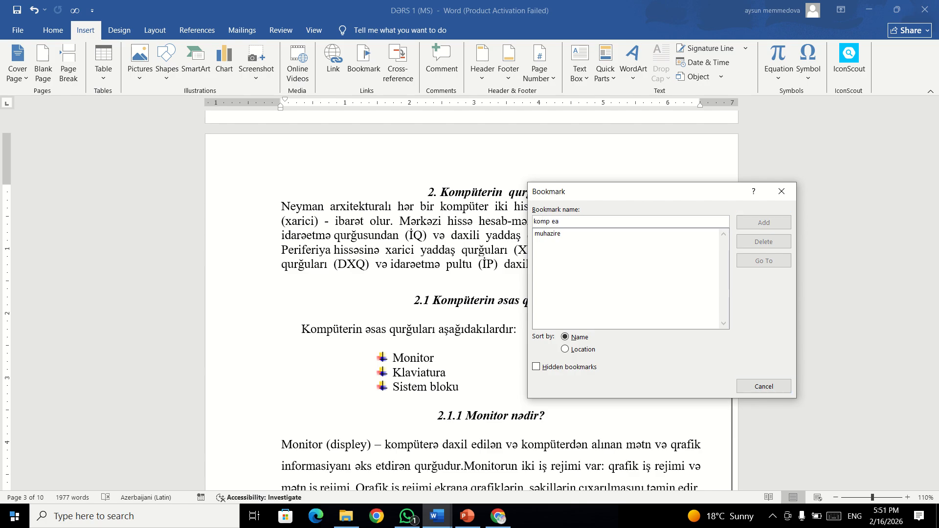
type("as qurguka")
key("BackSpace")
key("BackSpace")
key("BackSpace")
key("BackSpace")
key("BackSpace")
key("BackSpace")
key("BackSpace")
key("BackSpace")
key("BackSpace")
key("BackSpace")
key("BackSpace")
key("BackSpace")
type("esas")
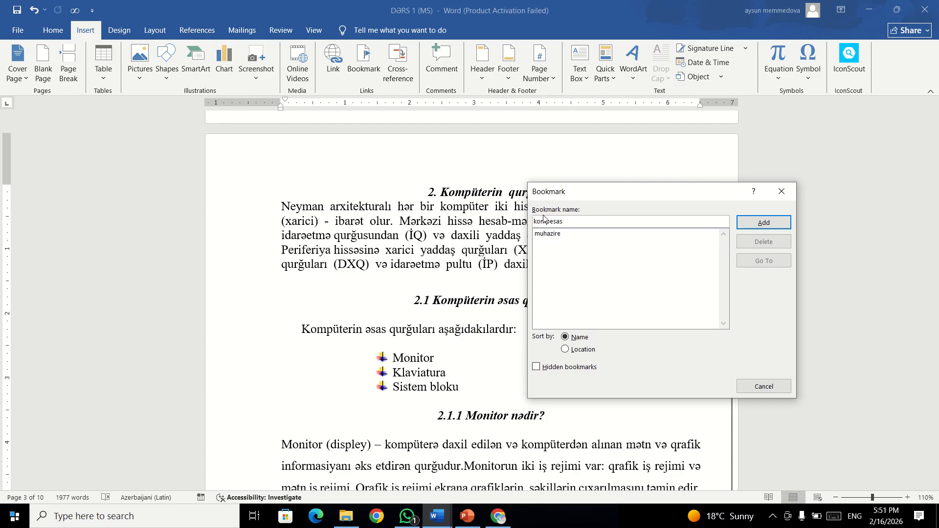
type("_")
type("_qurğ")
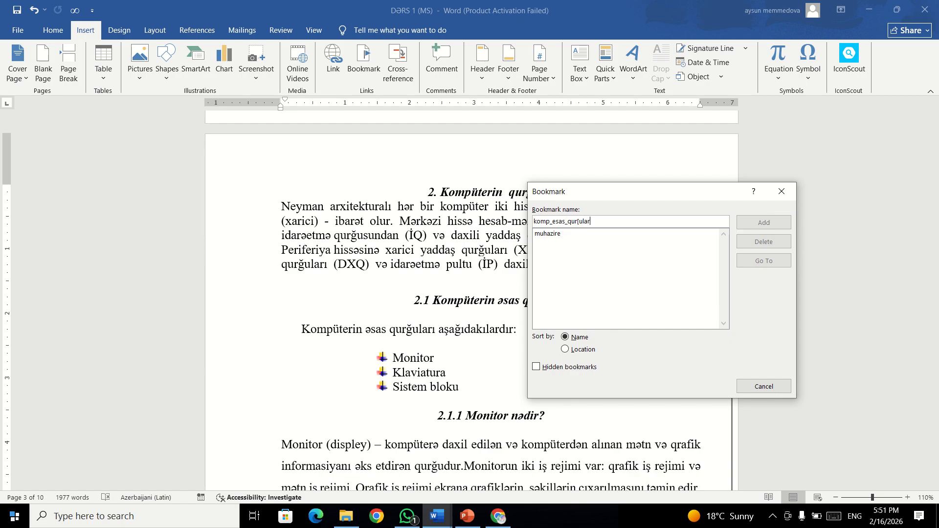
left_click(581, 221)
key("BackSpace")
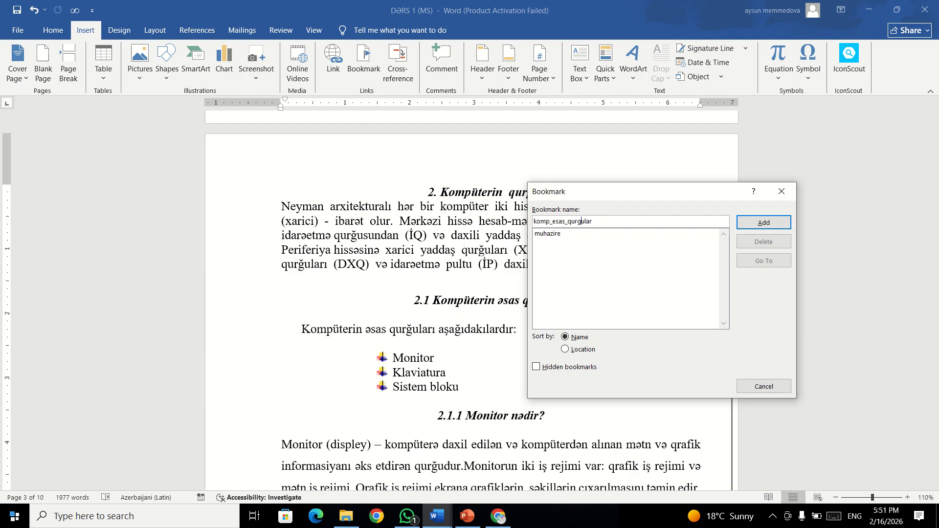
left_click(742, 225)
Add a bookmark named klaviatura on the blank line above the 2.1.2 Klaviatura nədir ? heading
scroll(740, 227, "down", 15)
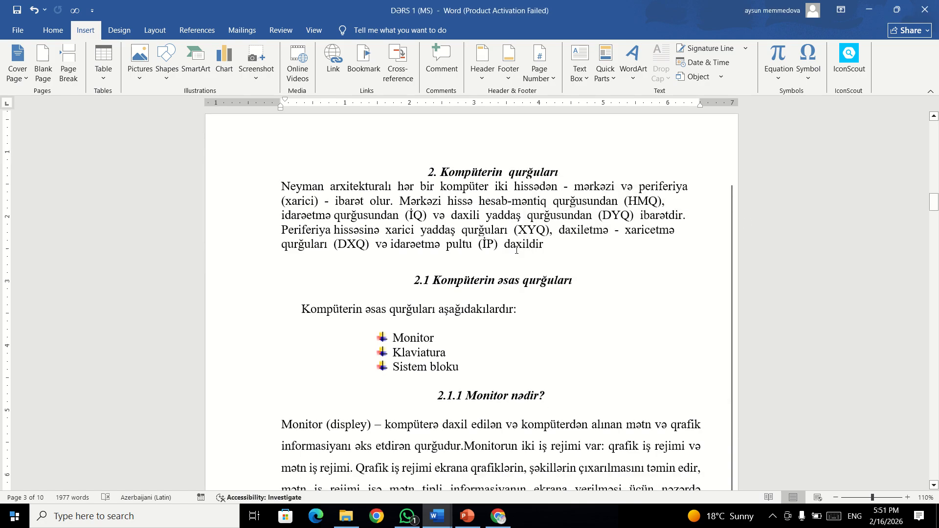
scroll(503, 255, "up", 3)
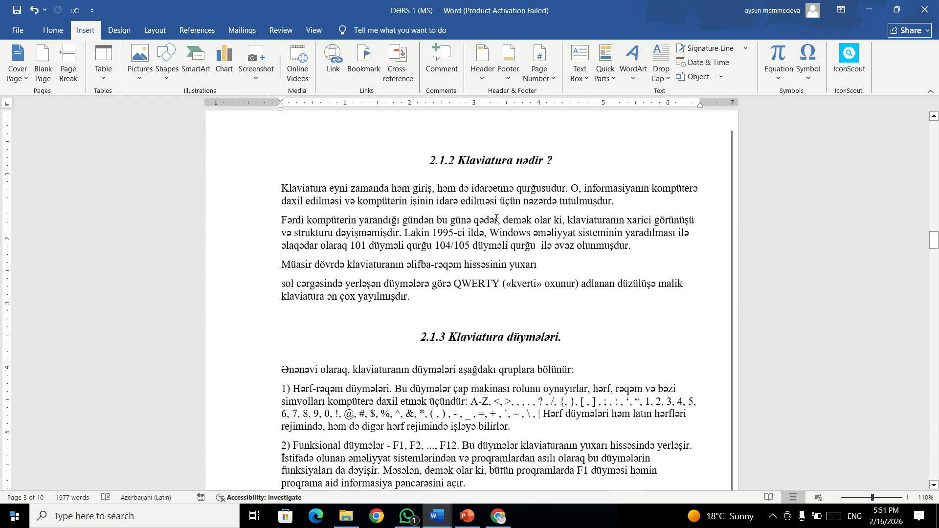
left_click(364, 59)
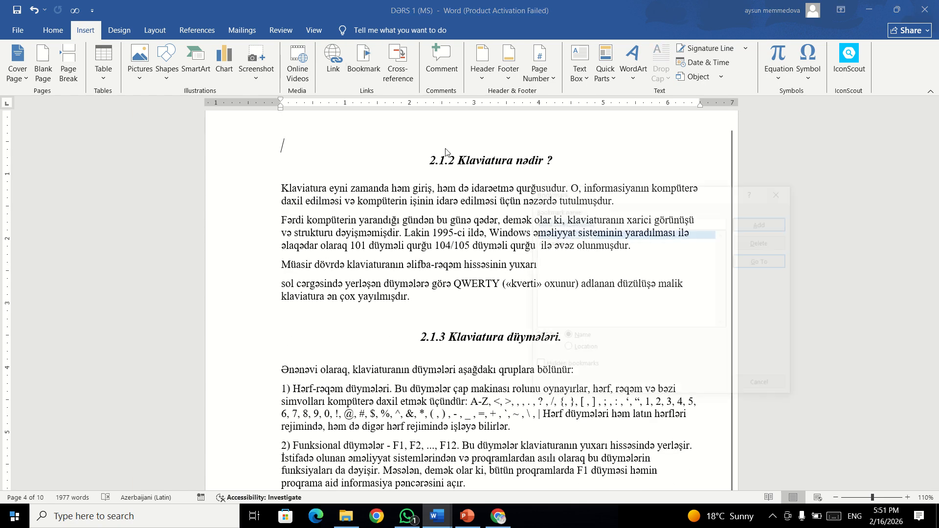
type("klav")
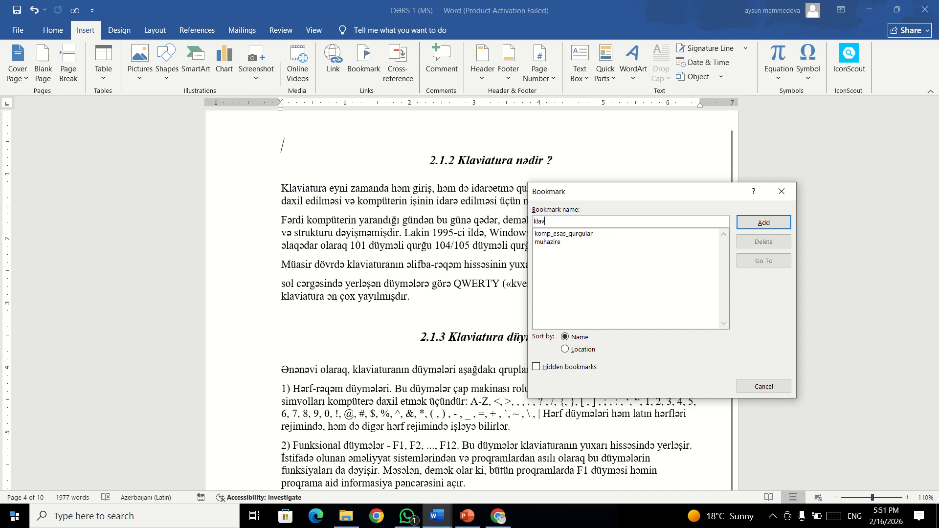
type("iatura")
key("Return")
Go to the end of the document and jump from there to the komp_esas_qurgular bookmark
scroll(937, 254, "up", 5)
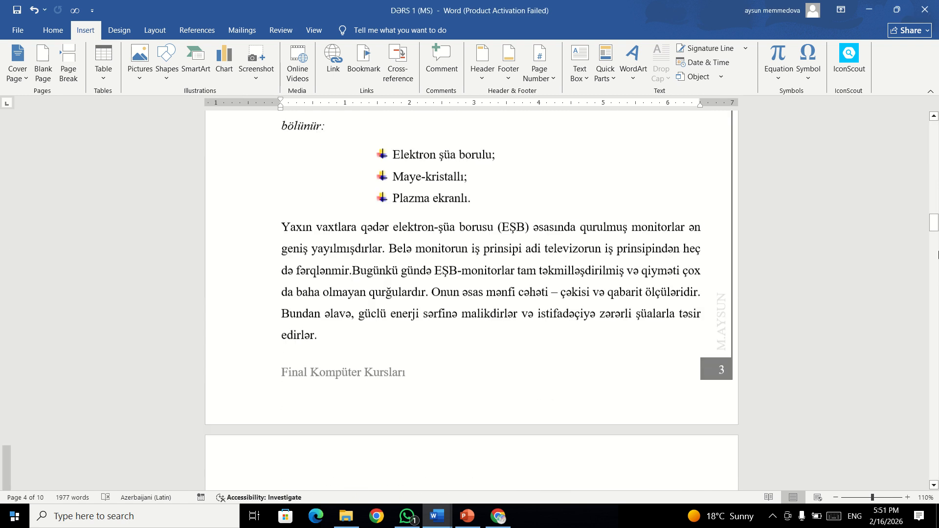
left_click_drag(938, 255, 935, 496)
left_click(512, 307)
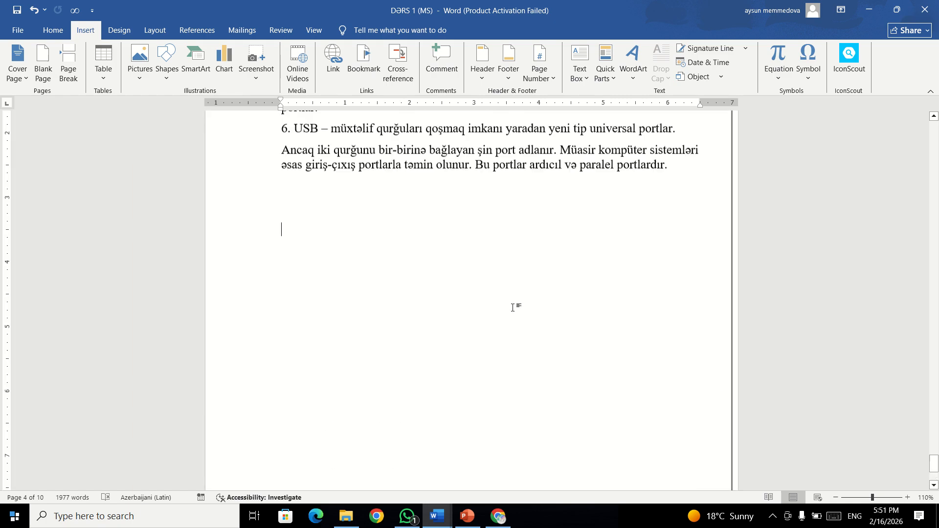
scroll(513, 307, "up", 3)
left_click(368, 62)
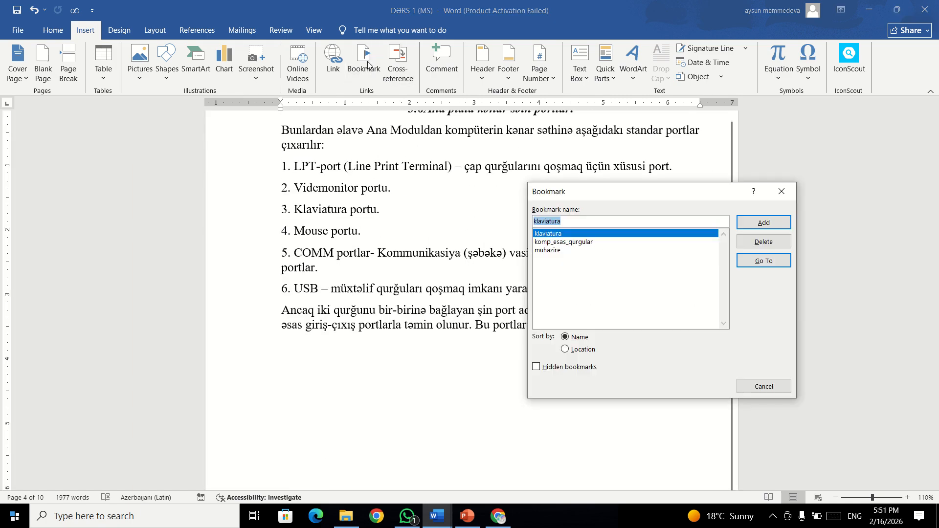
left_click(552, 251)
left_click(553, 242)
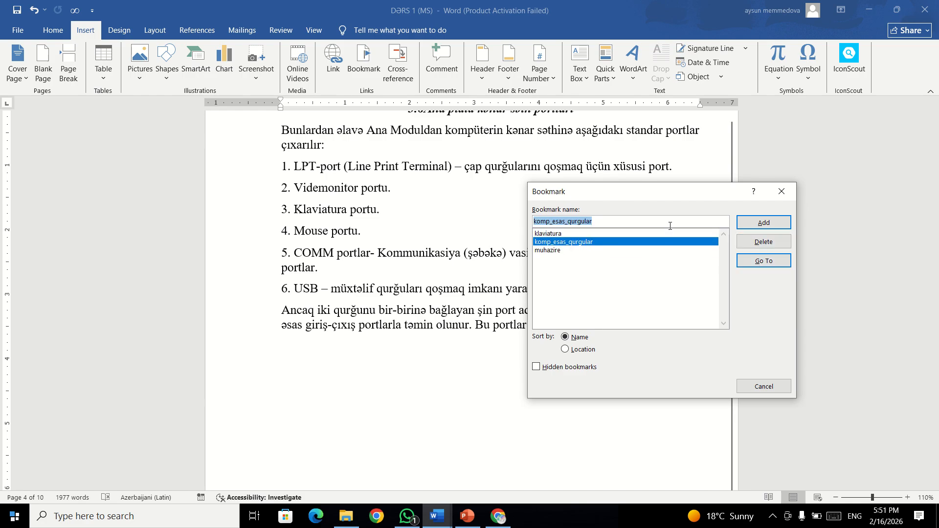
left_click(759, 265)
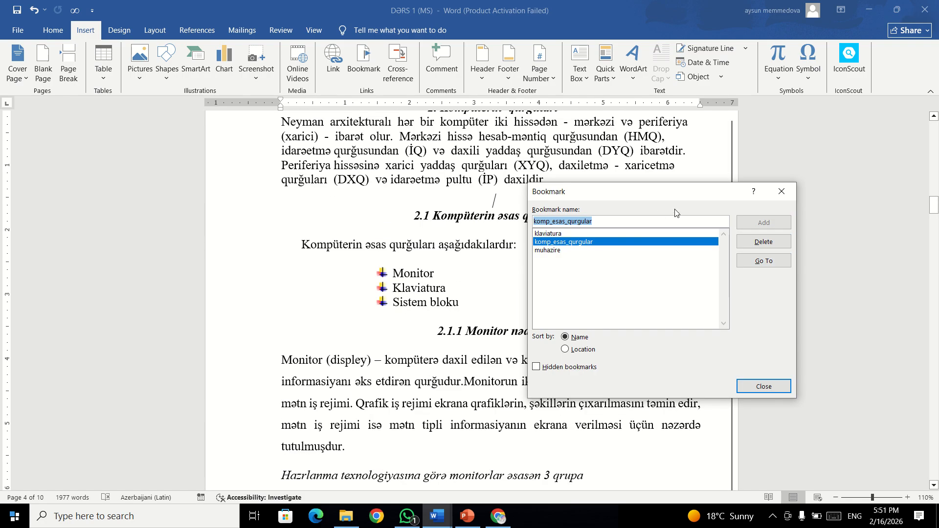
Move the Bookmark dialog off the text, choose the muhazire bookmark and close the dialog
left_click_drag(671, 197, 751, 184)
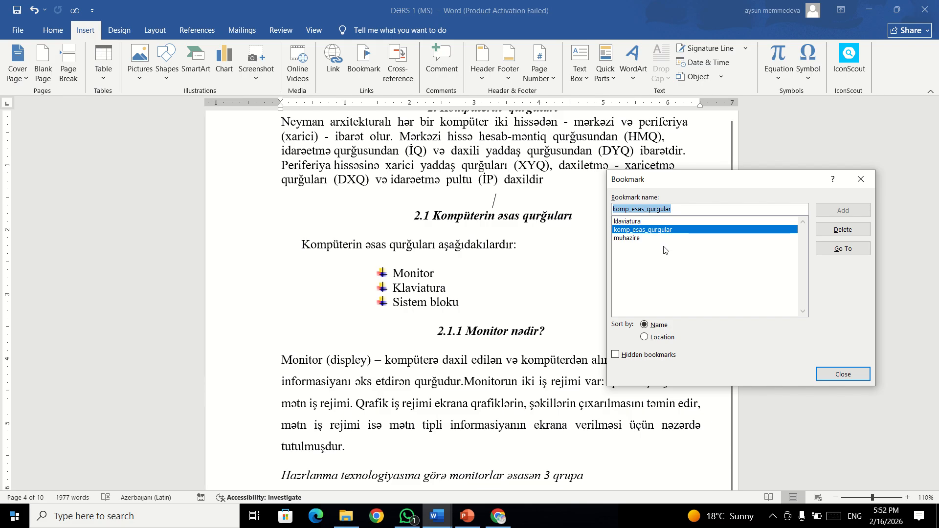
left_click(636, 238)
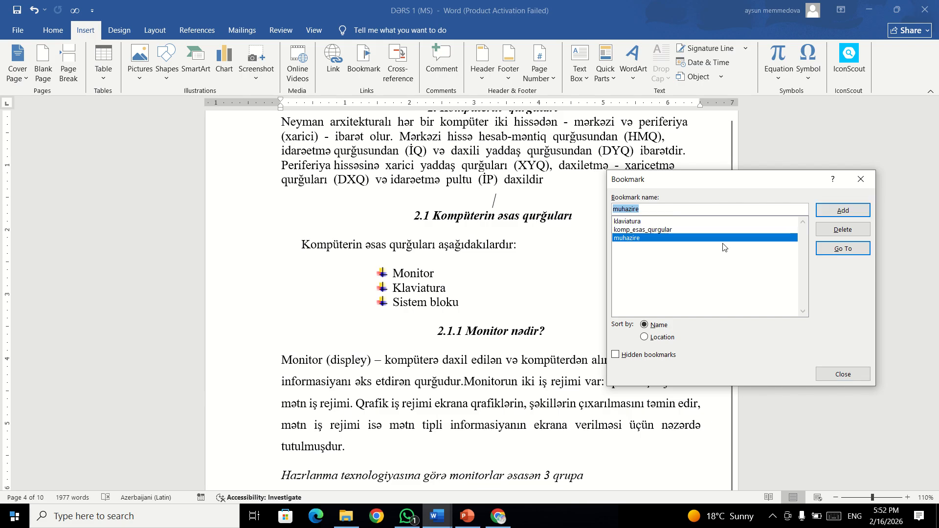
left_click(820, 250)
left_click(861, 179)
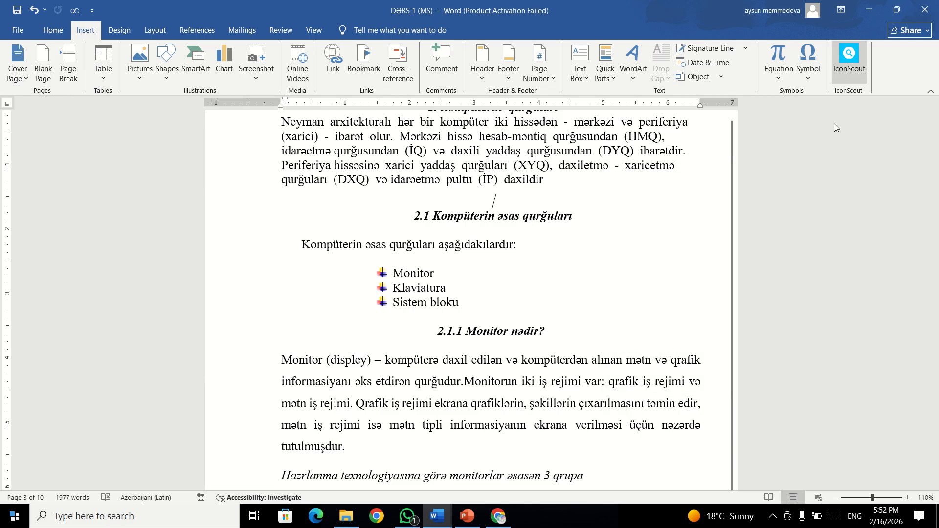
Return to the first page of DƏRS 1 (MS) and close the document without saving
scroll(487, 358, "up", 3)
scroll(486, 358, "up", 20)
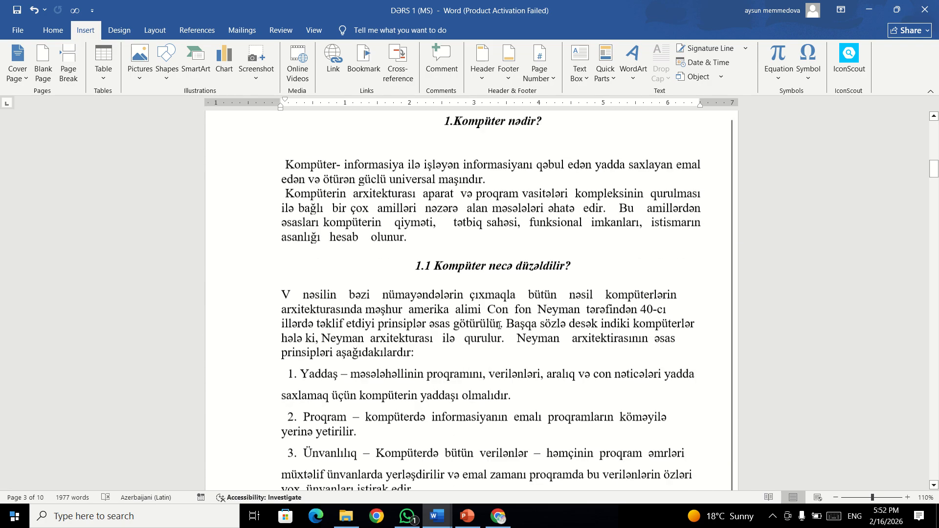
scroll(517, 312, "up", 5)
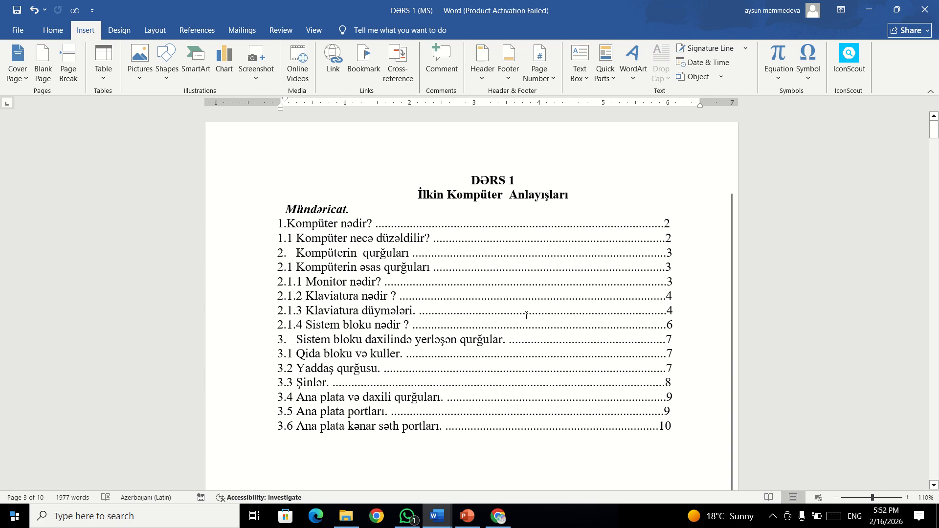
key("ctrl+w")
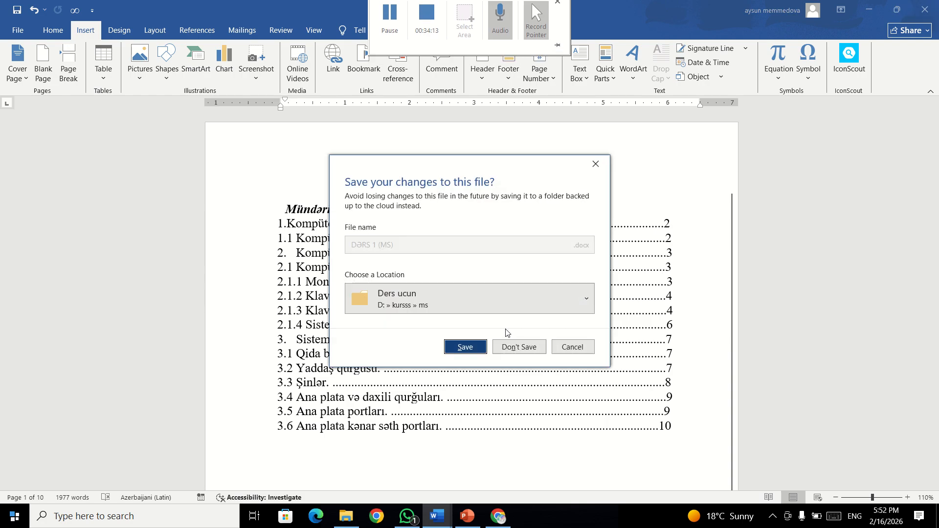
left_click(520, 287)
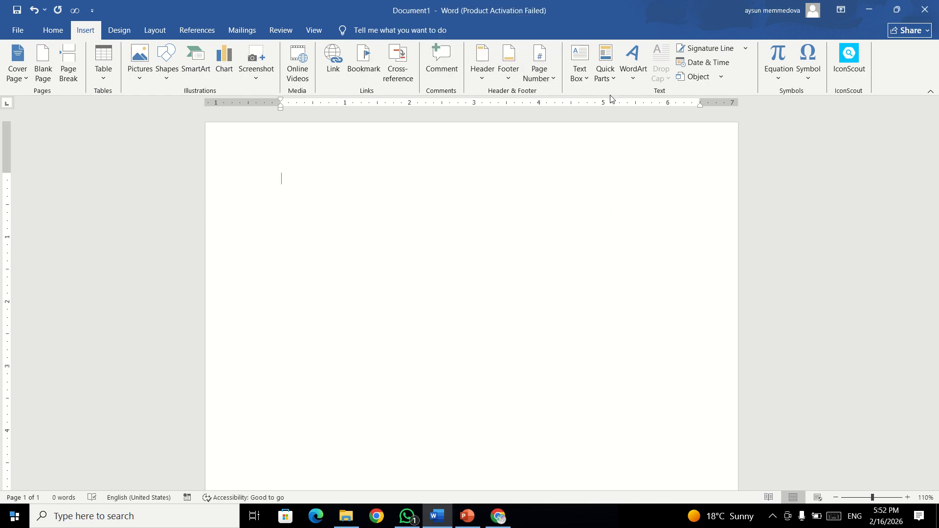
left_click(588, 78)
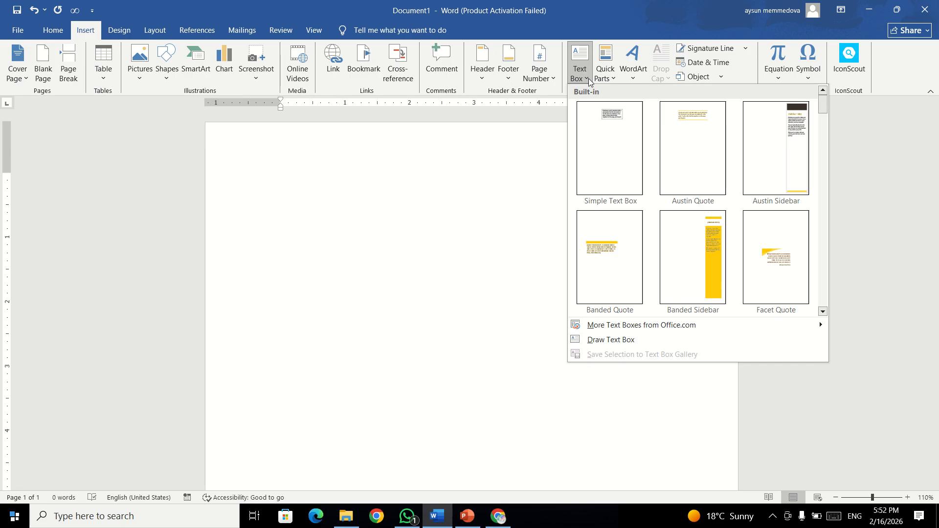
left_click(610, 79)
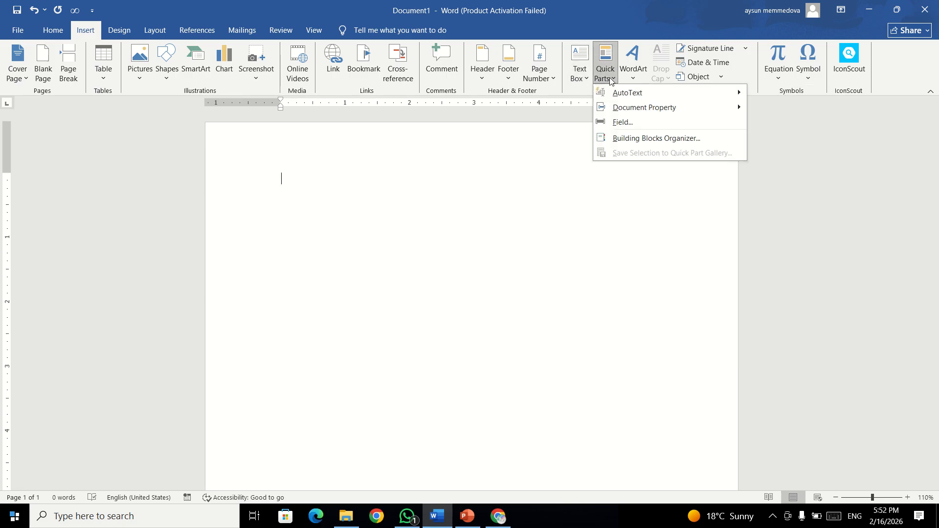
left_click(610, 78)
left_click(632, 81)
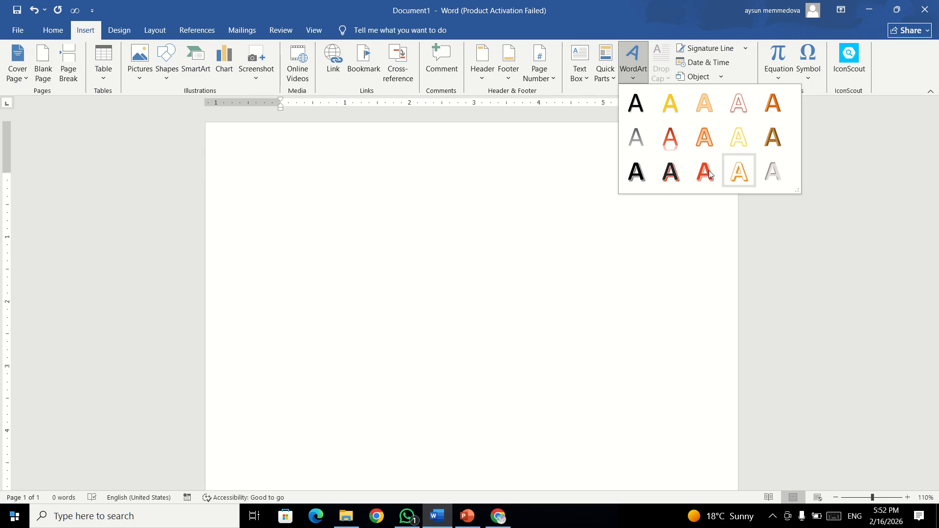
left_click(639, 69)
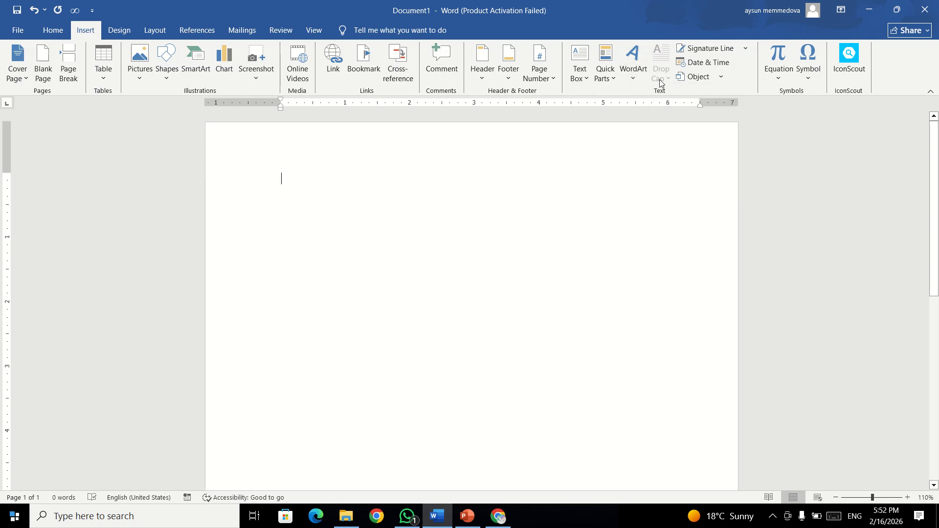
Look through the Date and Time formats in English and switch the format language to Azerbaijani (Latin)
left_click(712, 66)
left_click_drag(623, 157, 431, 127)
left_click_drag(407, 184, 409, 248)
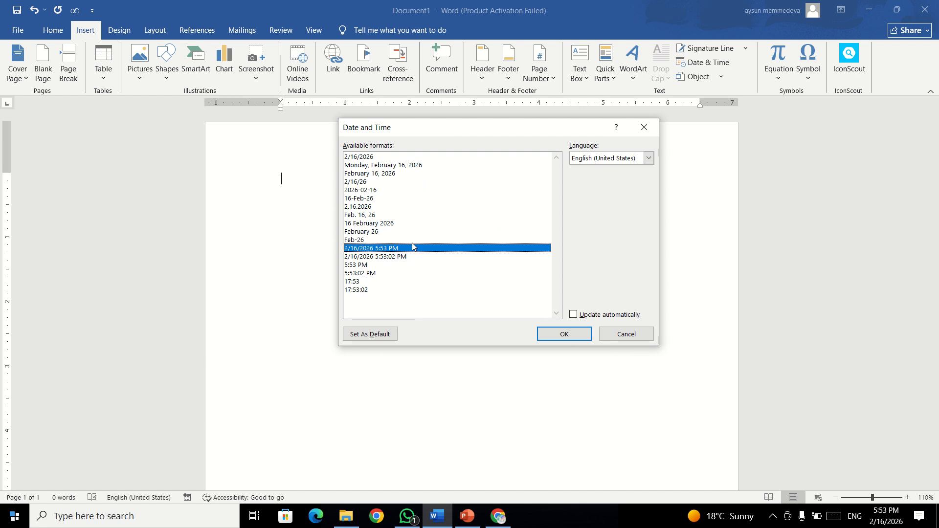
left_click_drag(395, 159, 409, 280)
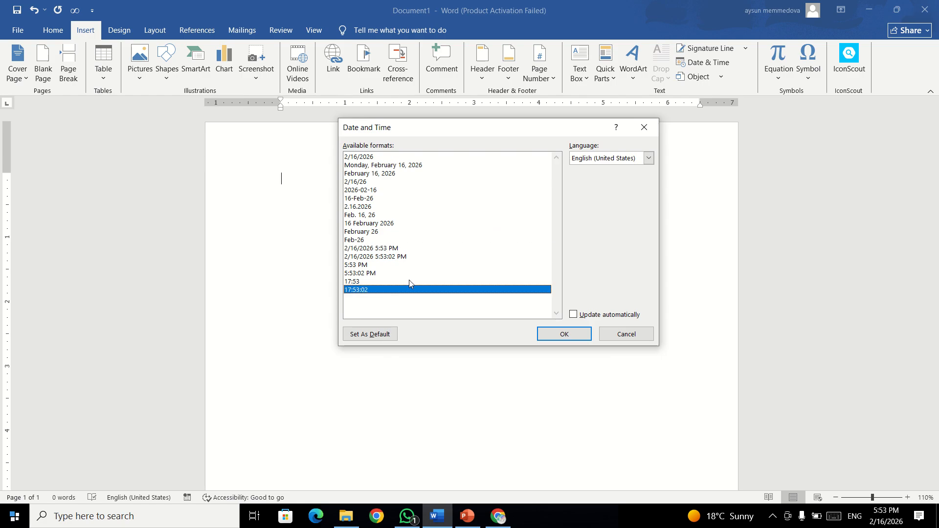
left_click(647, 159)
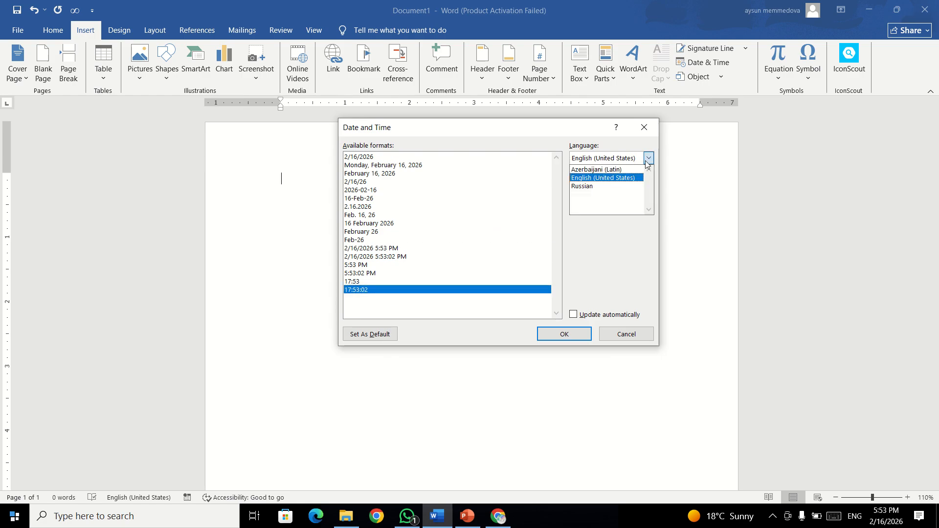
left_click(581, 170)
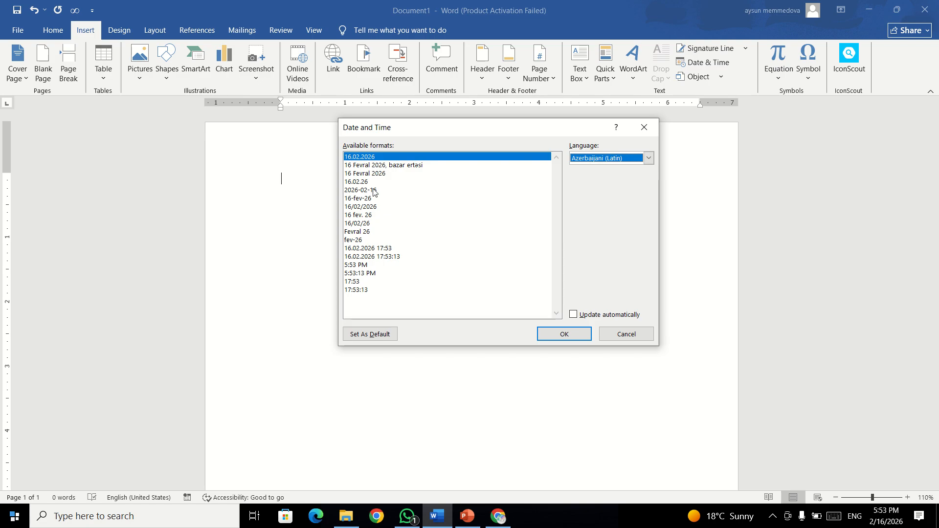
Set the format language back to English (United States) and insert the date in the 2/16/2026 format
left_click(649, 158)
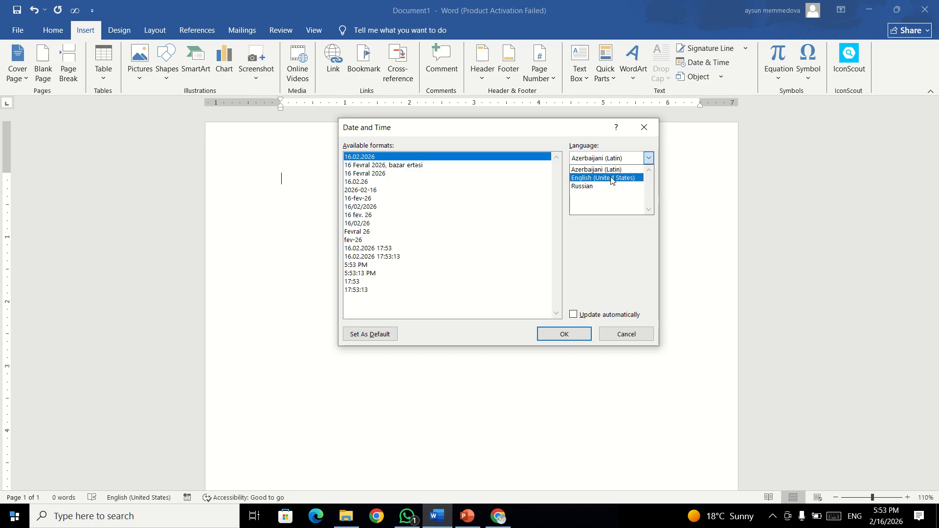
left_click(612, 179)
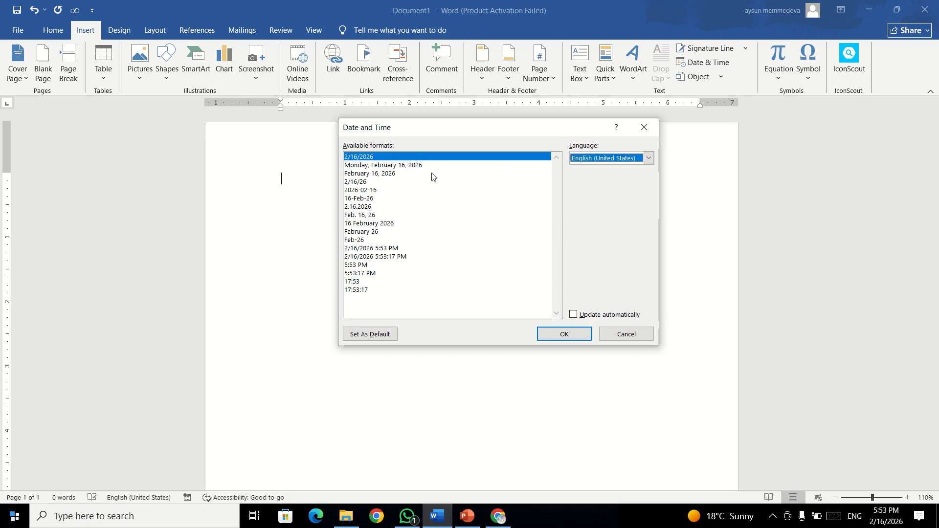
left_click(559, 336)
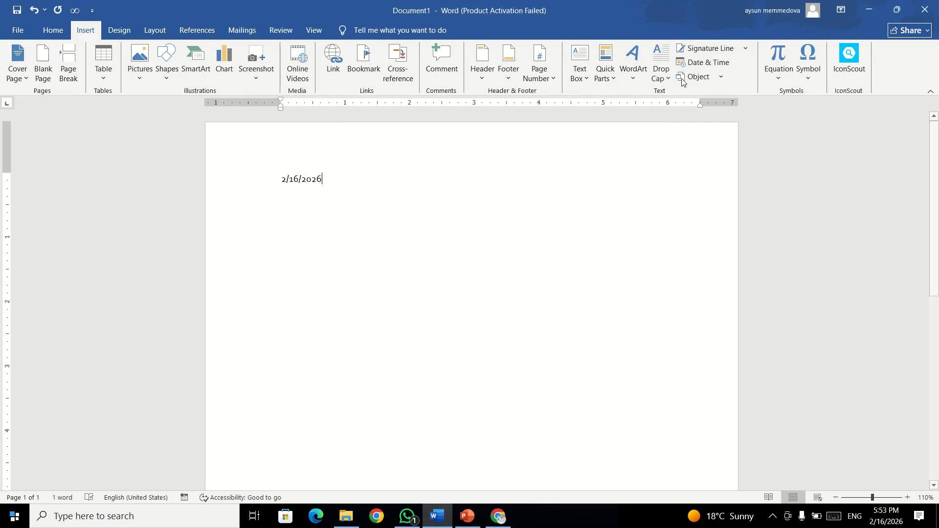
Insert the date after the existing one in the 2/16/2026 5:53 PM and Monday, February 16, 2026 formats
left_click(708, 62)
left_click(370, 248)
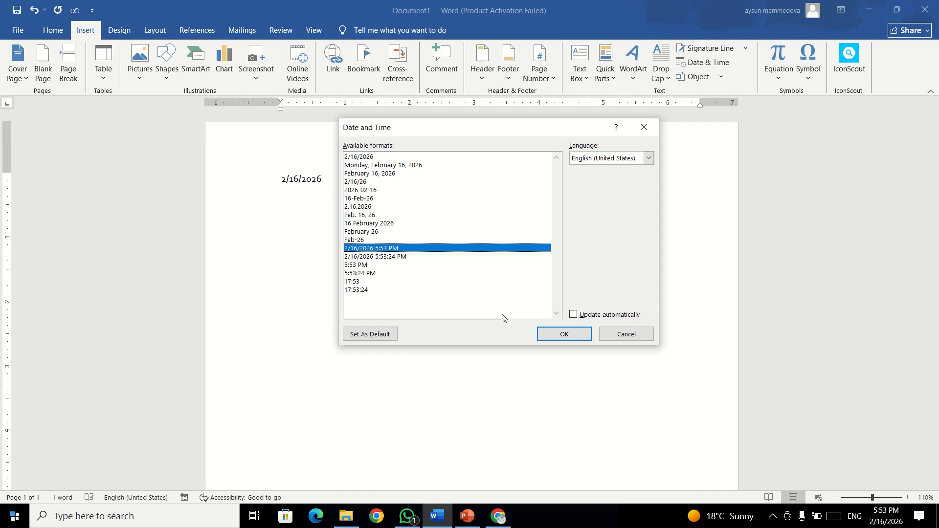
left_click(563, 334)
left_click(724, 63)
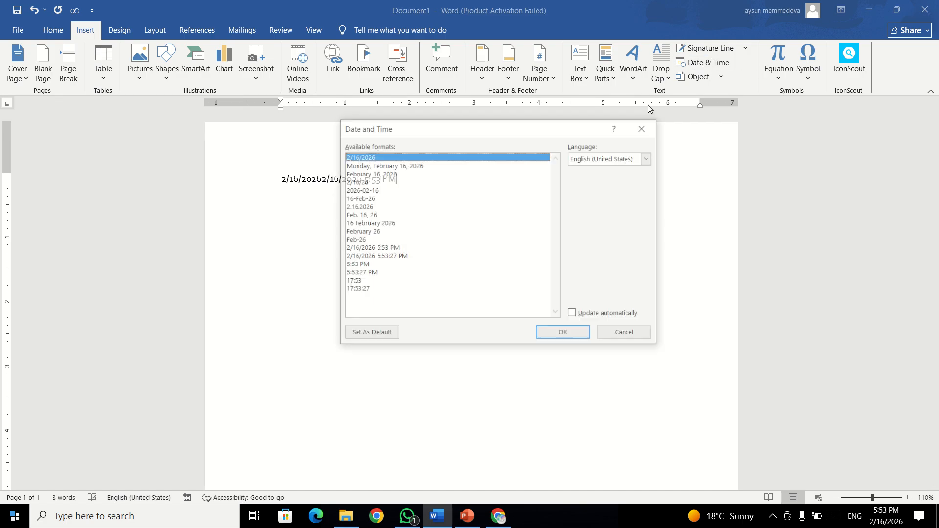
left_click(399, 167)
left_click(558, 335)
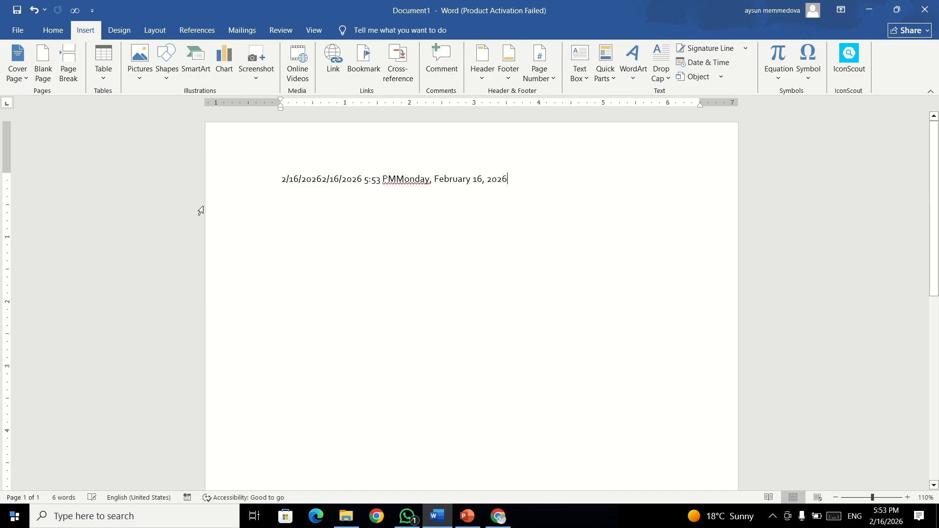
Delete all the inserted dates from the page
key("ctrl+a")
key("Delete")
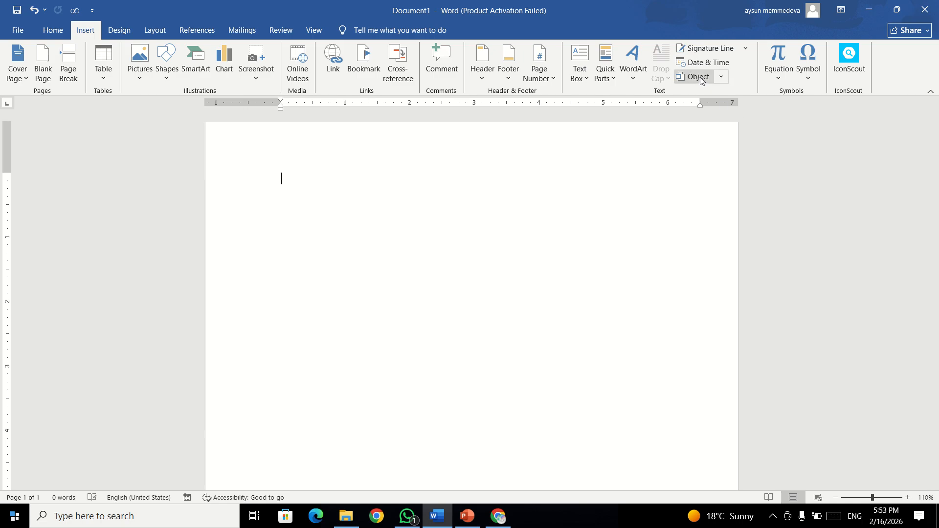
Examine the object types that can be embedded as new objects, select AutoCAD Drawing and close the Object dialog without inserting anything
left_click(721, 76)
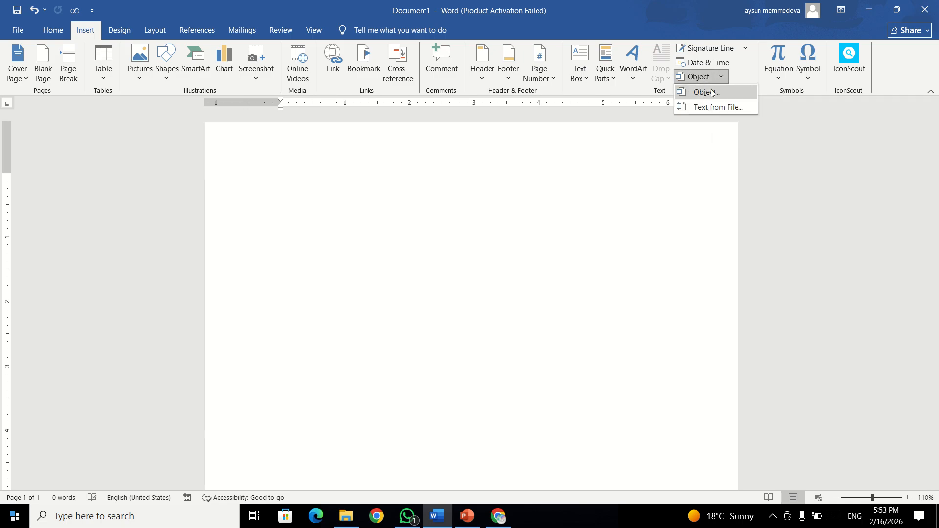
left_click(579, 265)
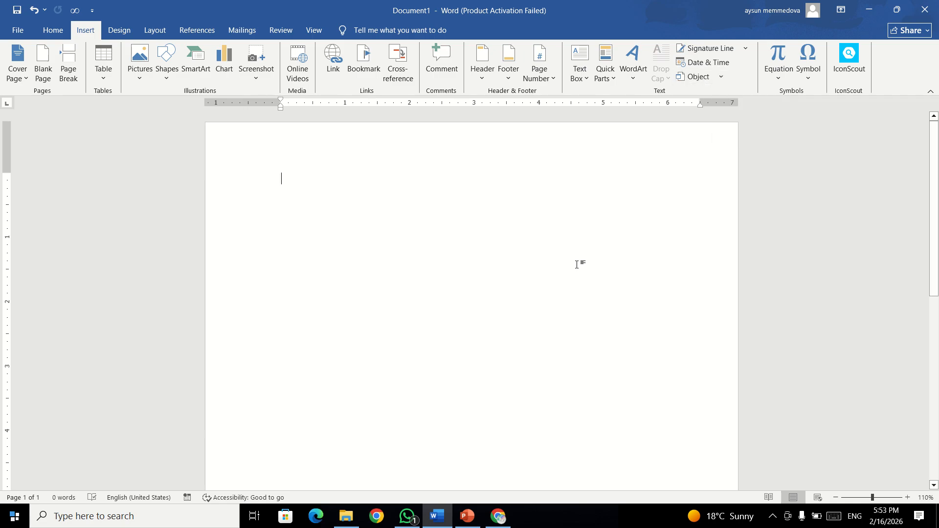
left_click(688, 80)
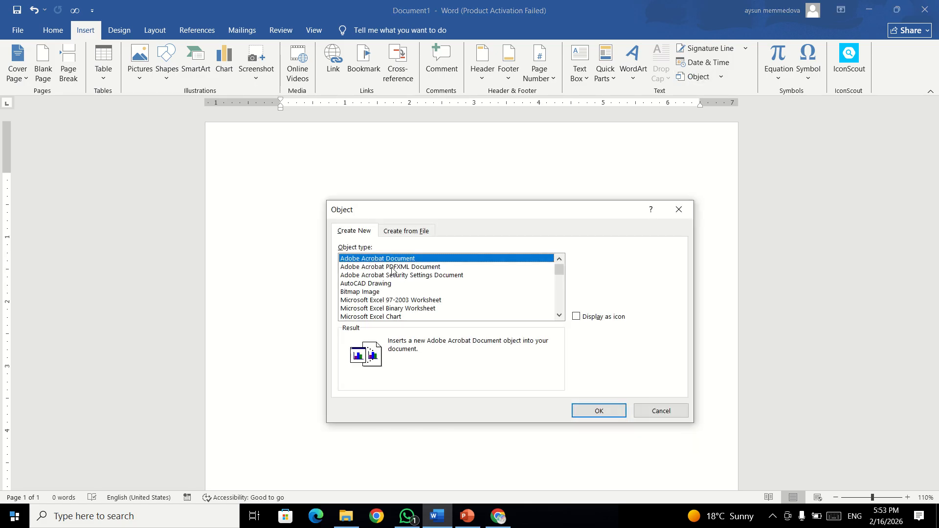
scroll(379, 288, "down", 8)
scroll(431, 309, "up", 8)
scroll(425, 244, "down", 5)
scroll(440, 269, "down", 3)
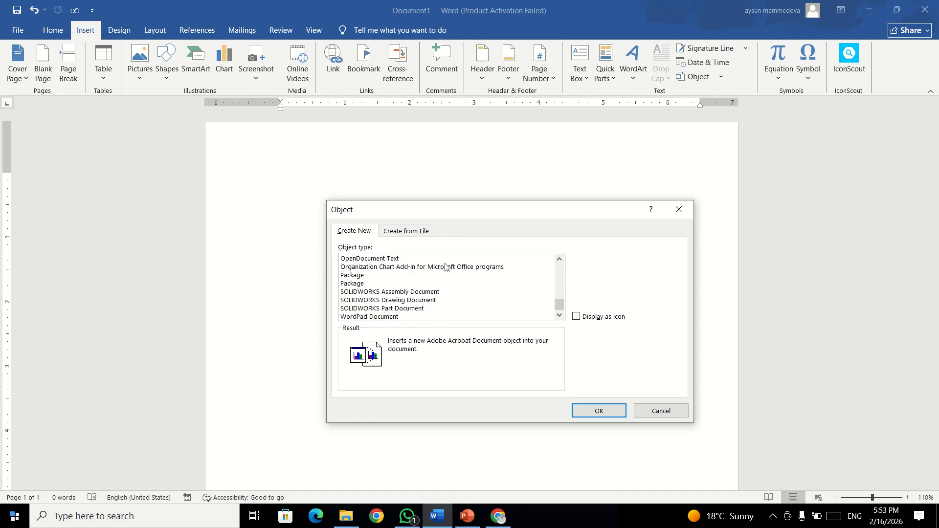
scroll(445, 269, "up", 8)
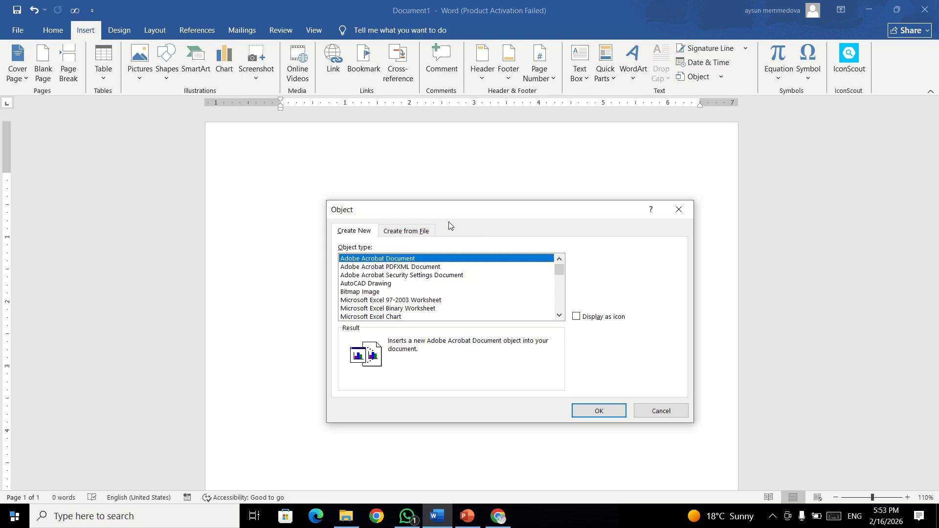
left_click(374, 285)
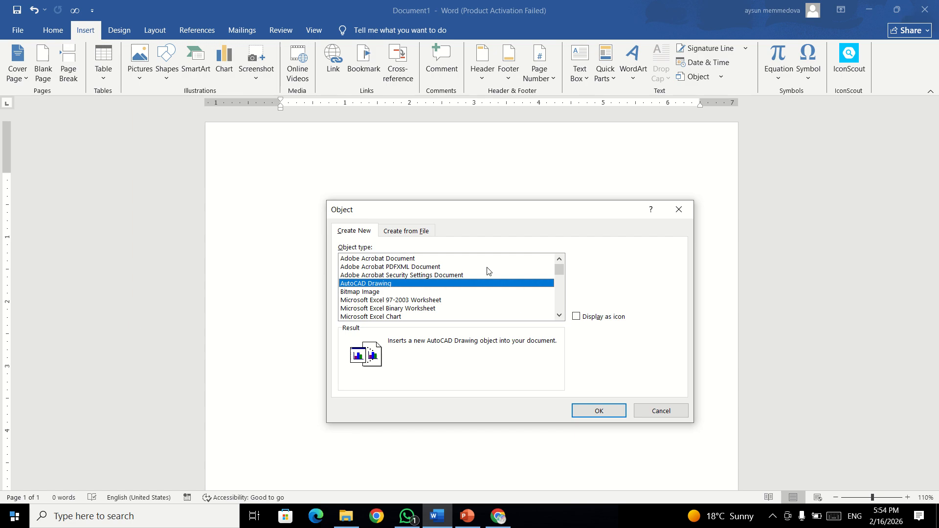
left_click(678, 210)
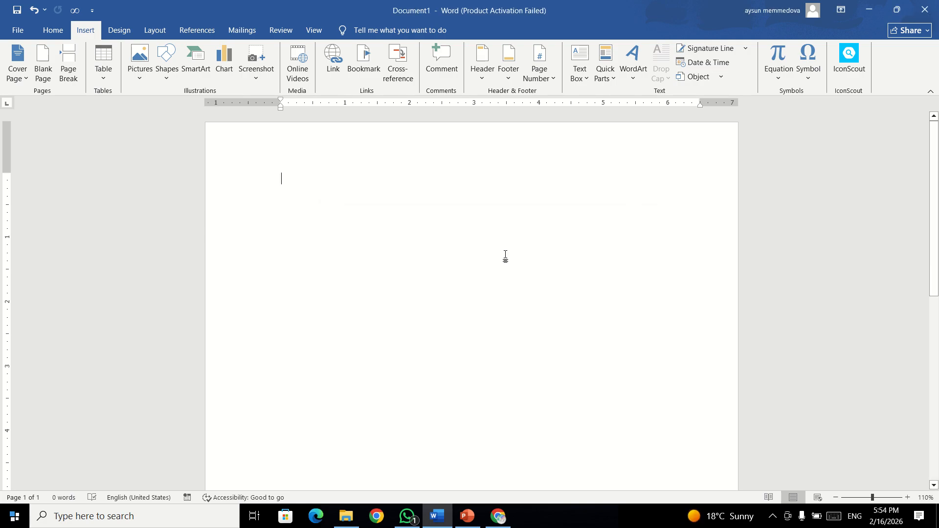